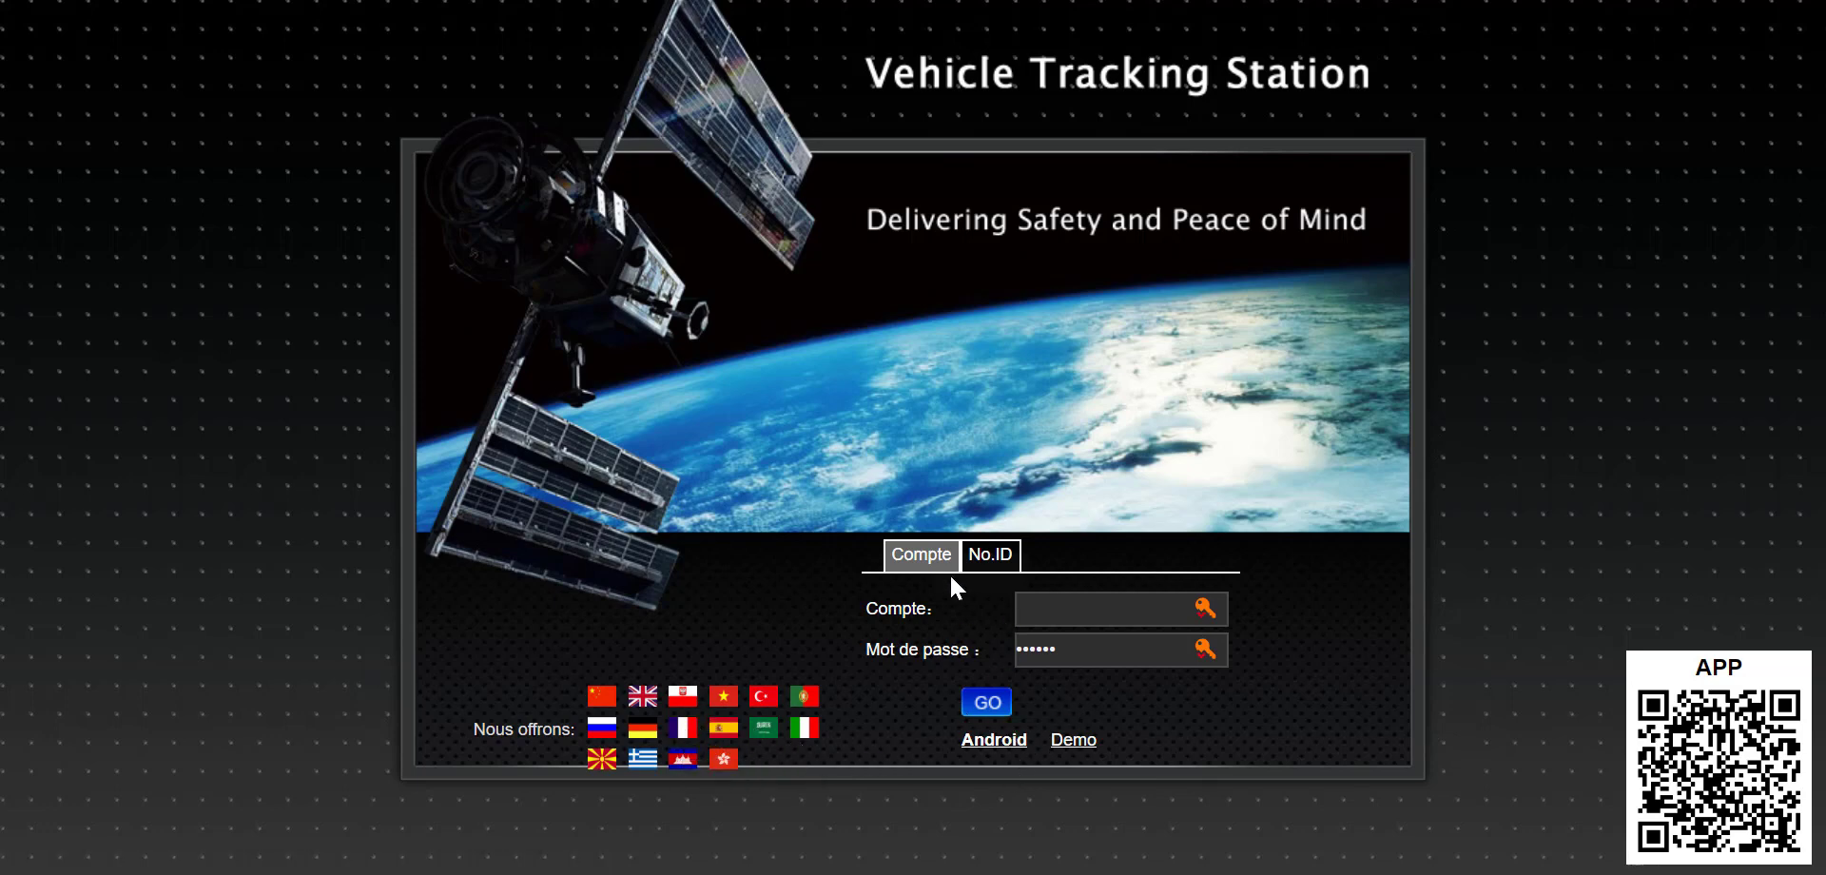
# Step: Compare the account and device ID login forms, and sign in by device ID with the prefilled credentials
pyautogui.click(997, 559)
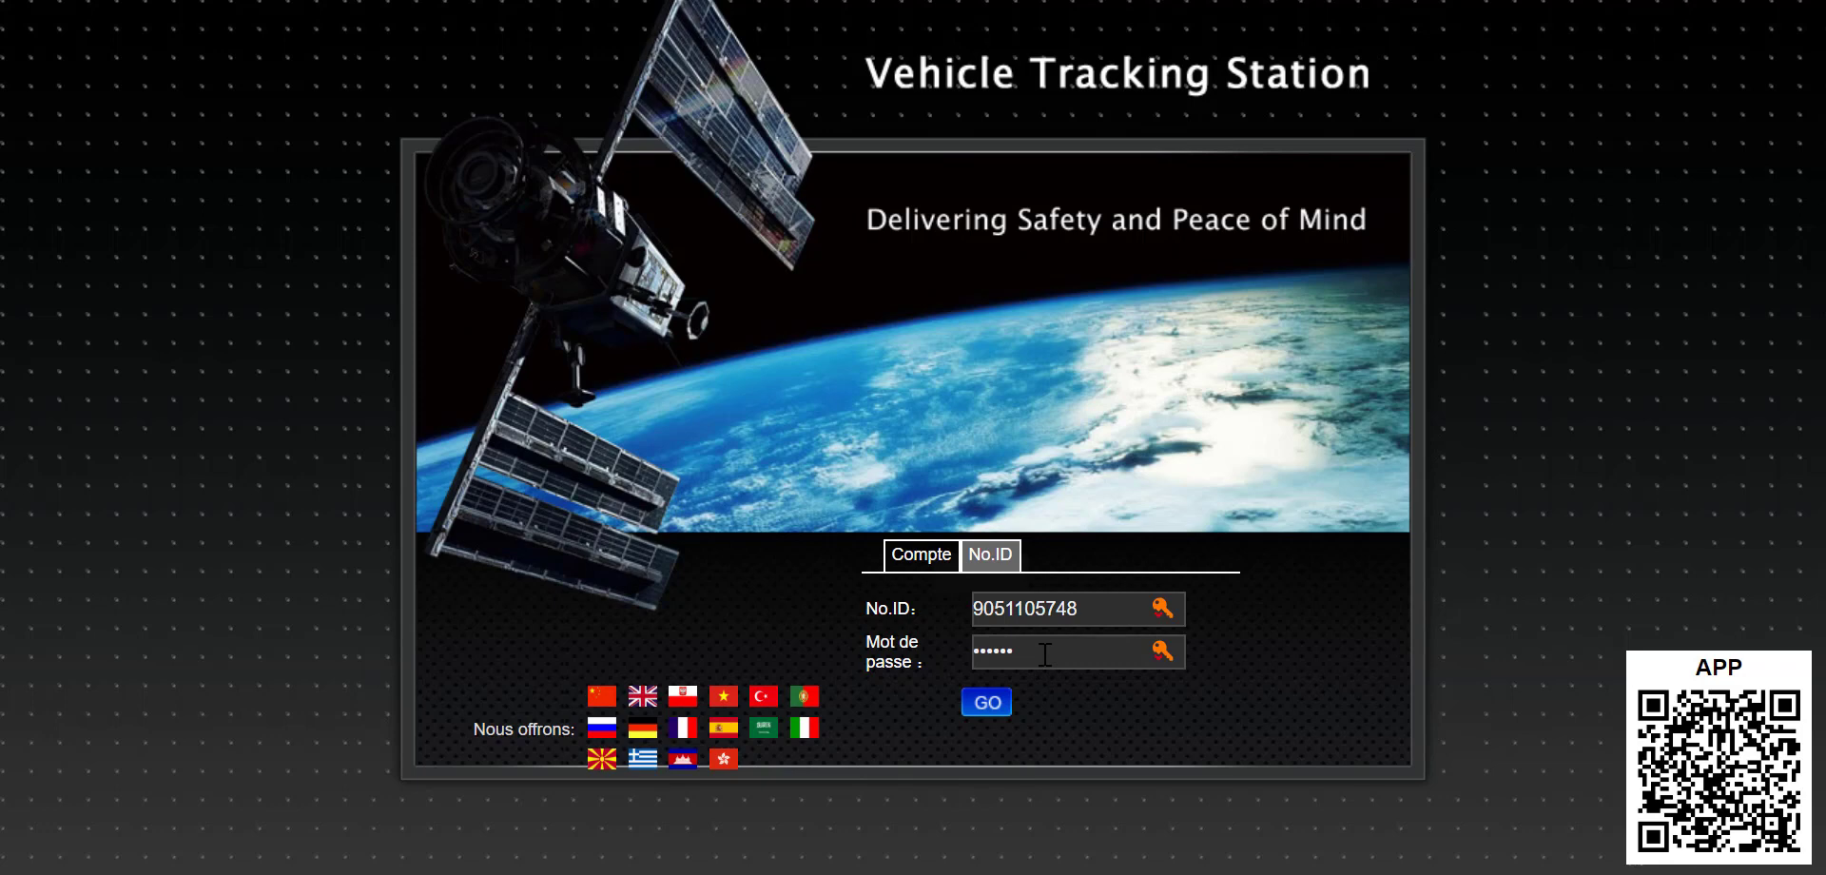
pyautogui.click(931, 561)
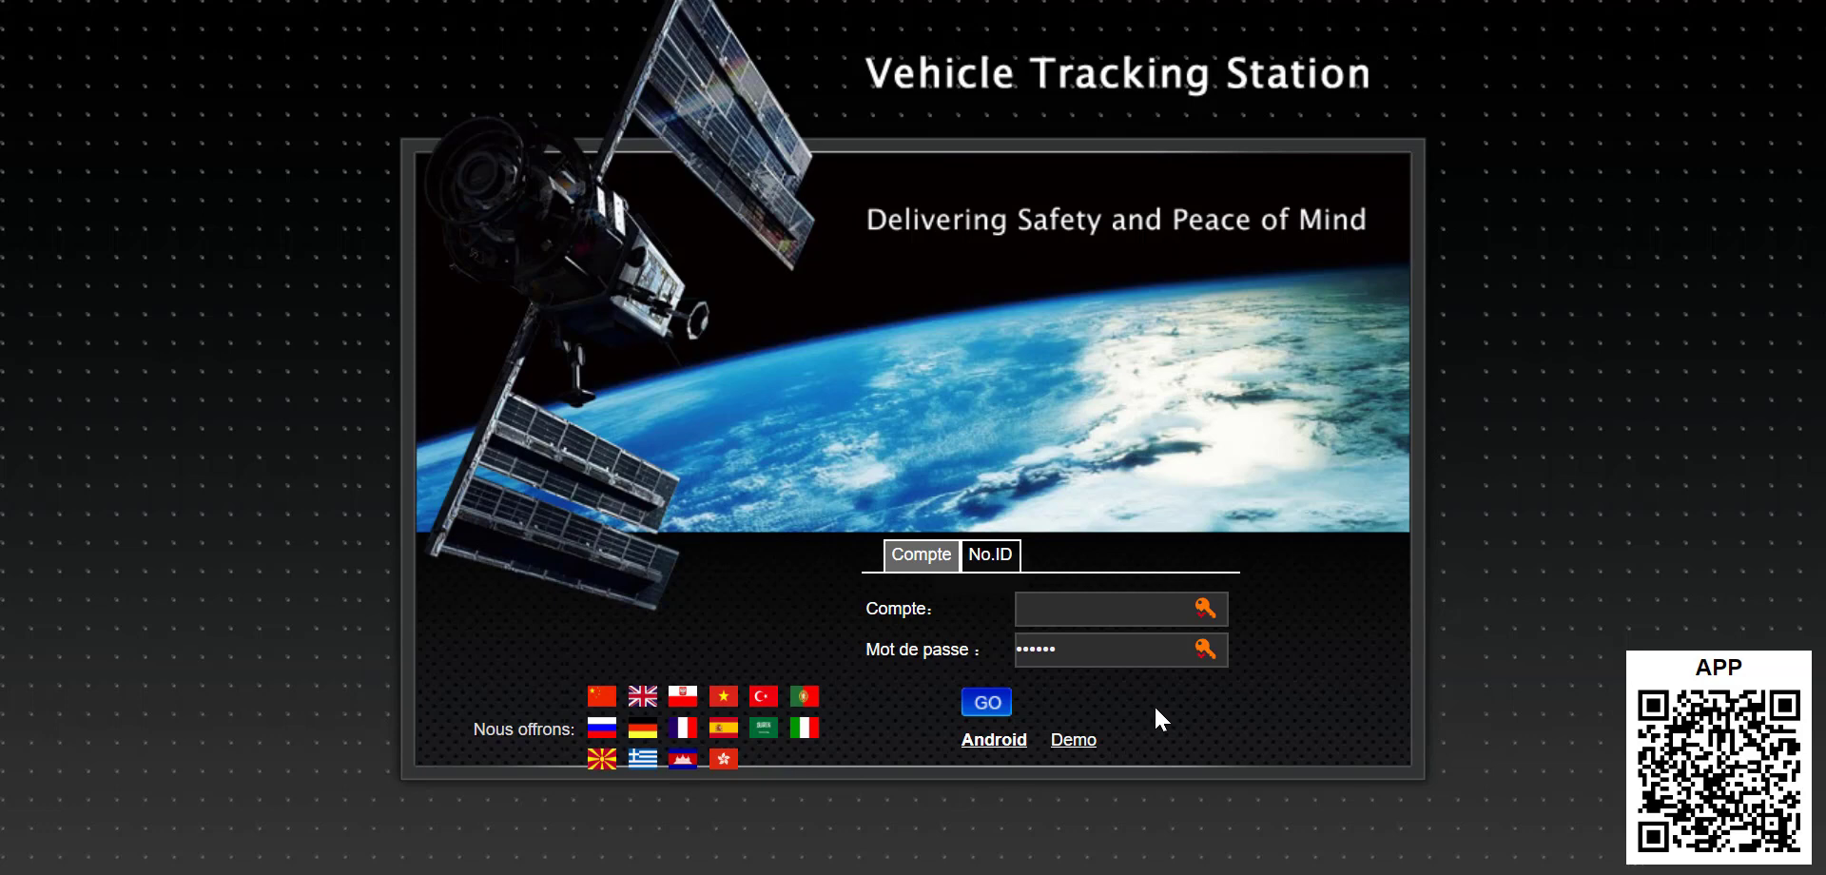
pyautogui.click(994, 557)
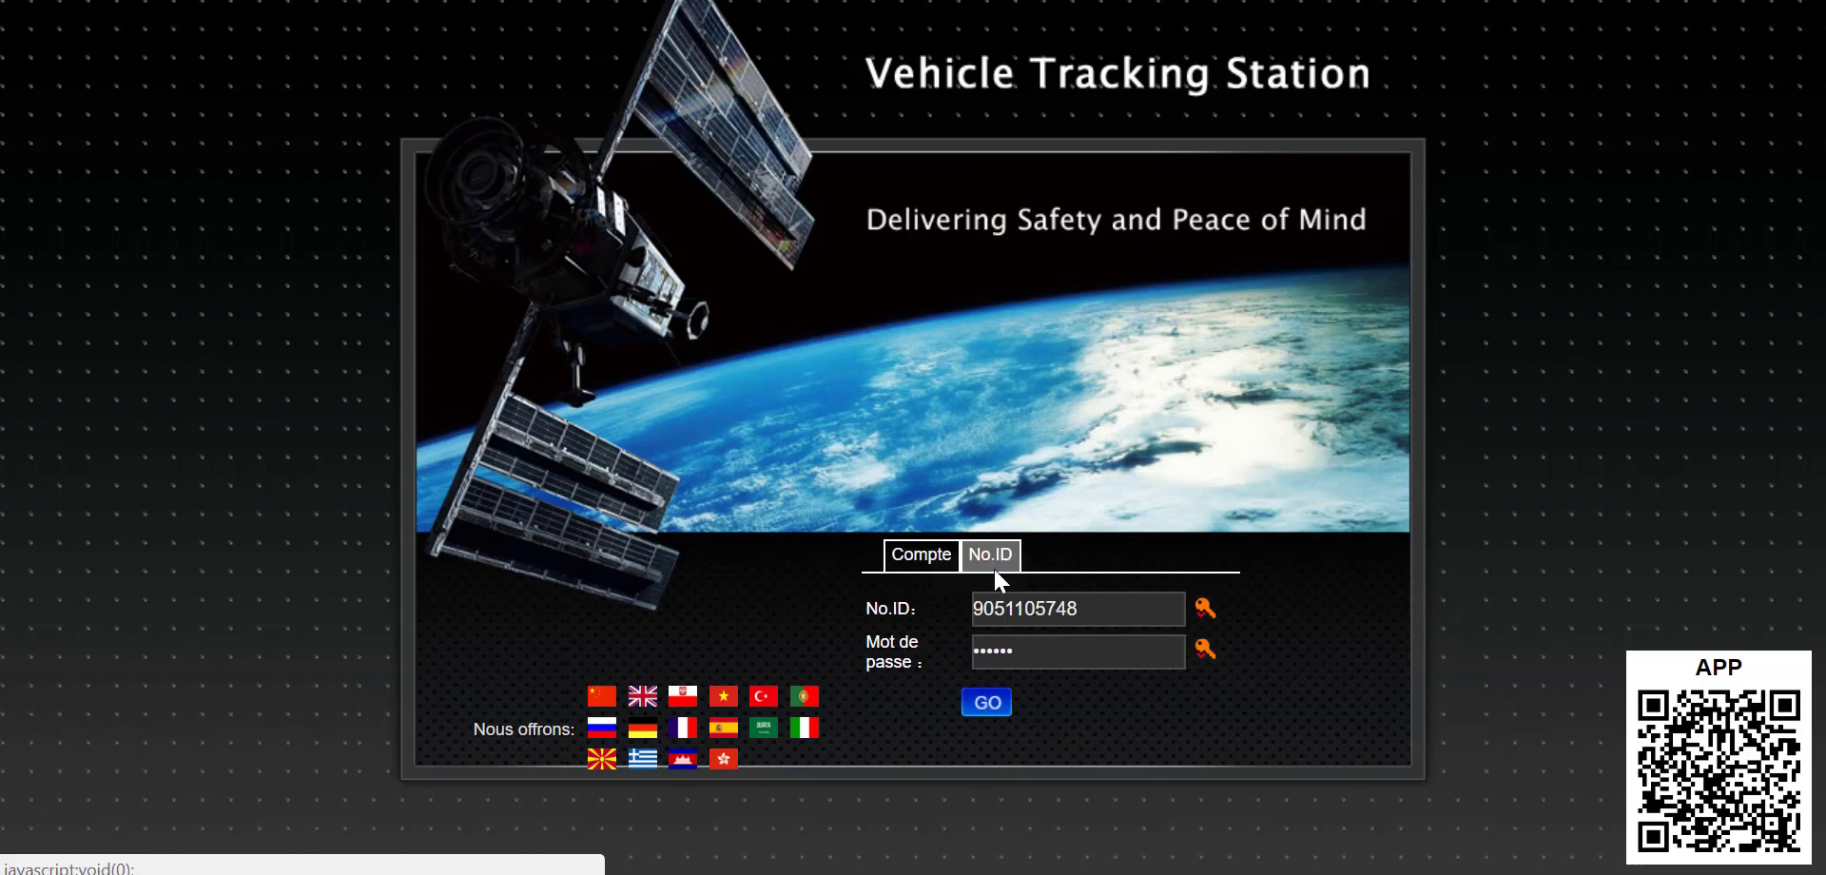
pyautogui.click(988, 704)
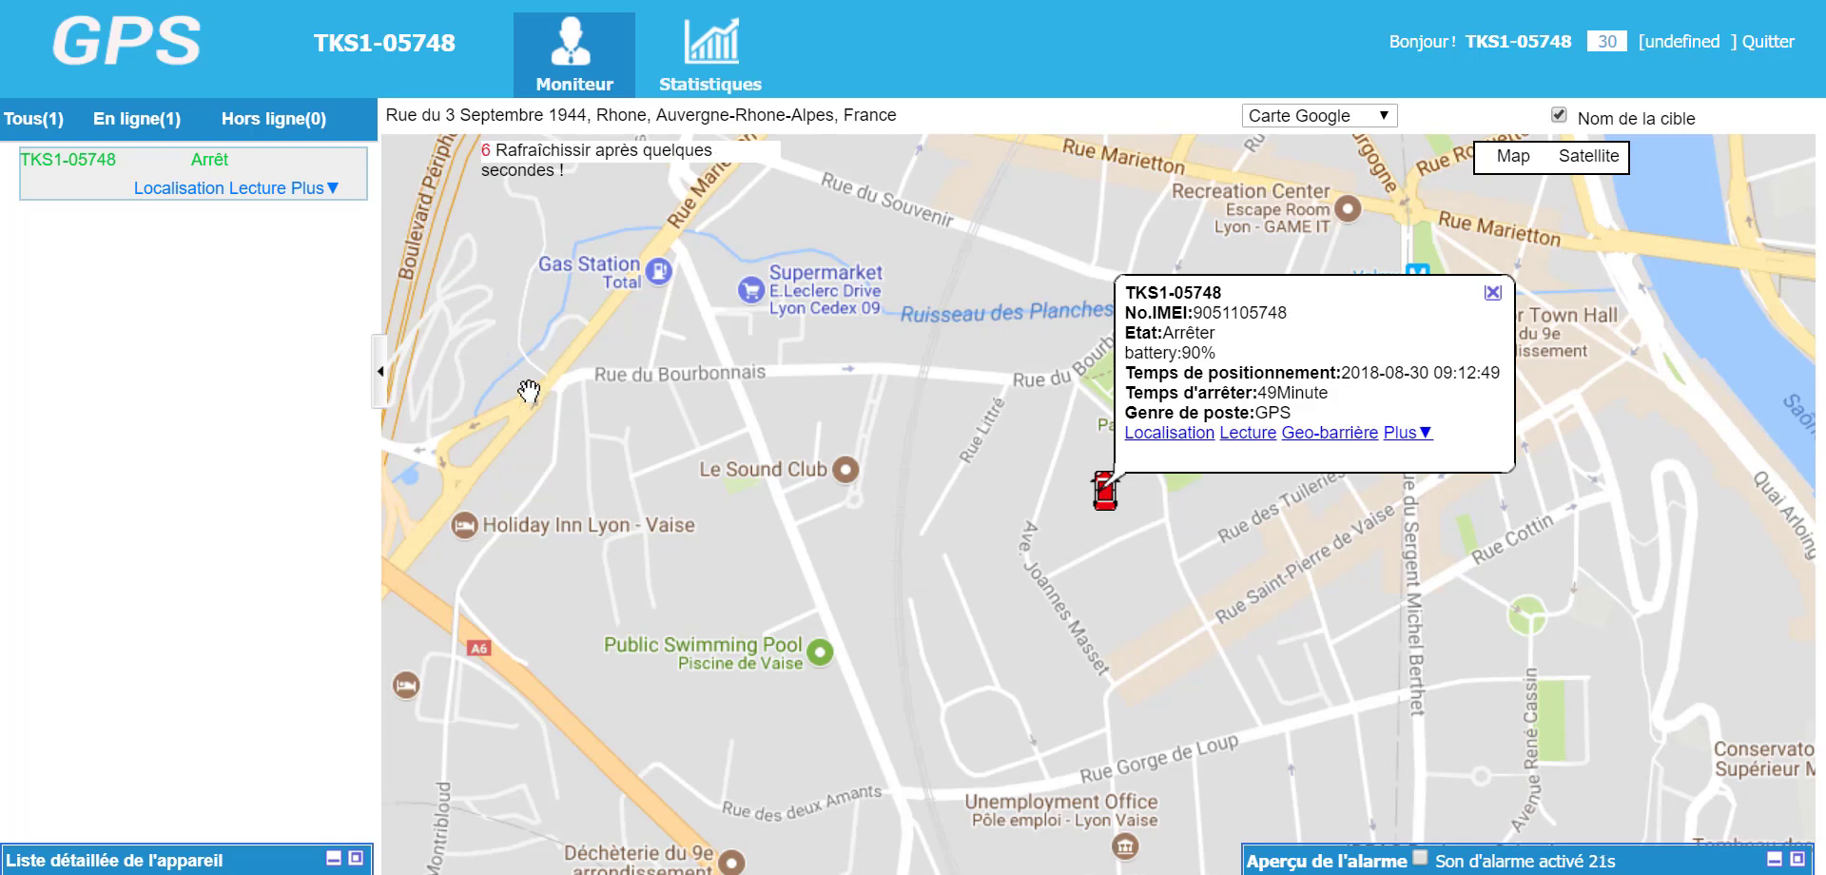
# Step: Open the tracker's target information and try the person and dog icons, ending on the red car icon
pyautogui.click(311, 189)
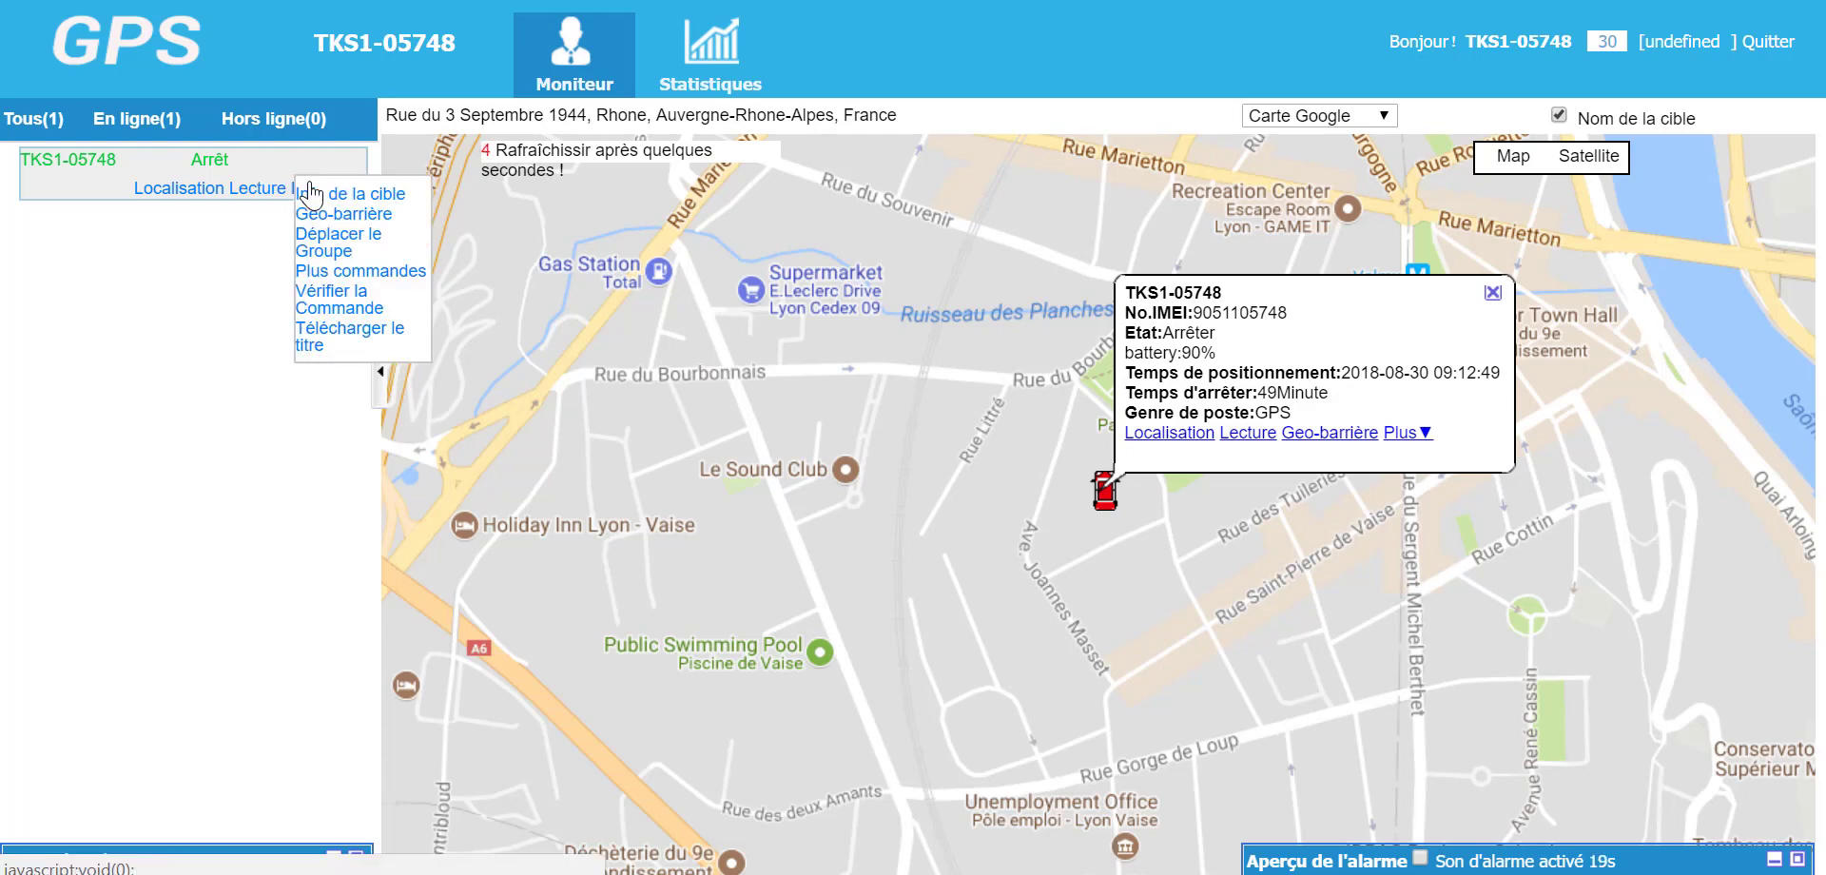
pyautogui.click(352, 195)
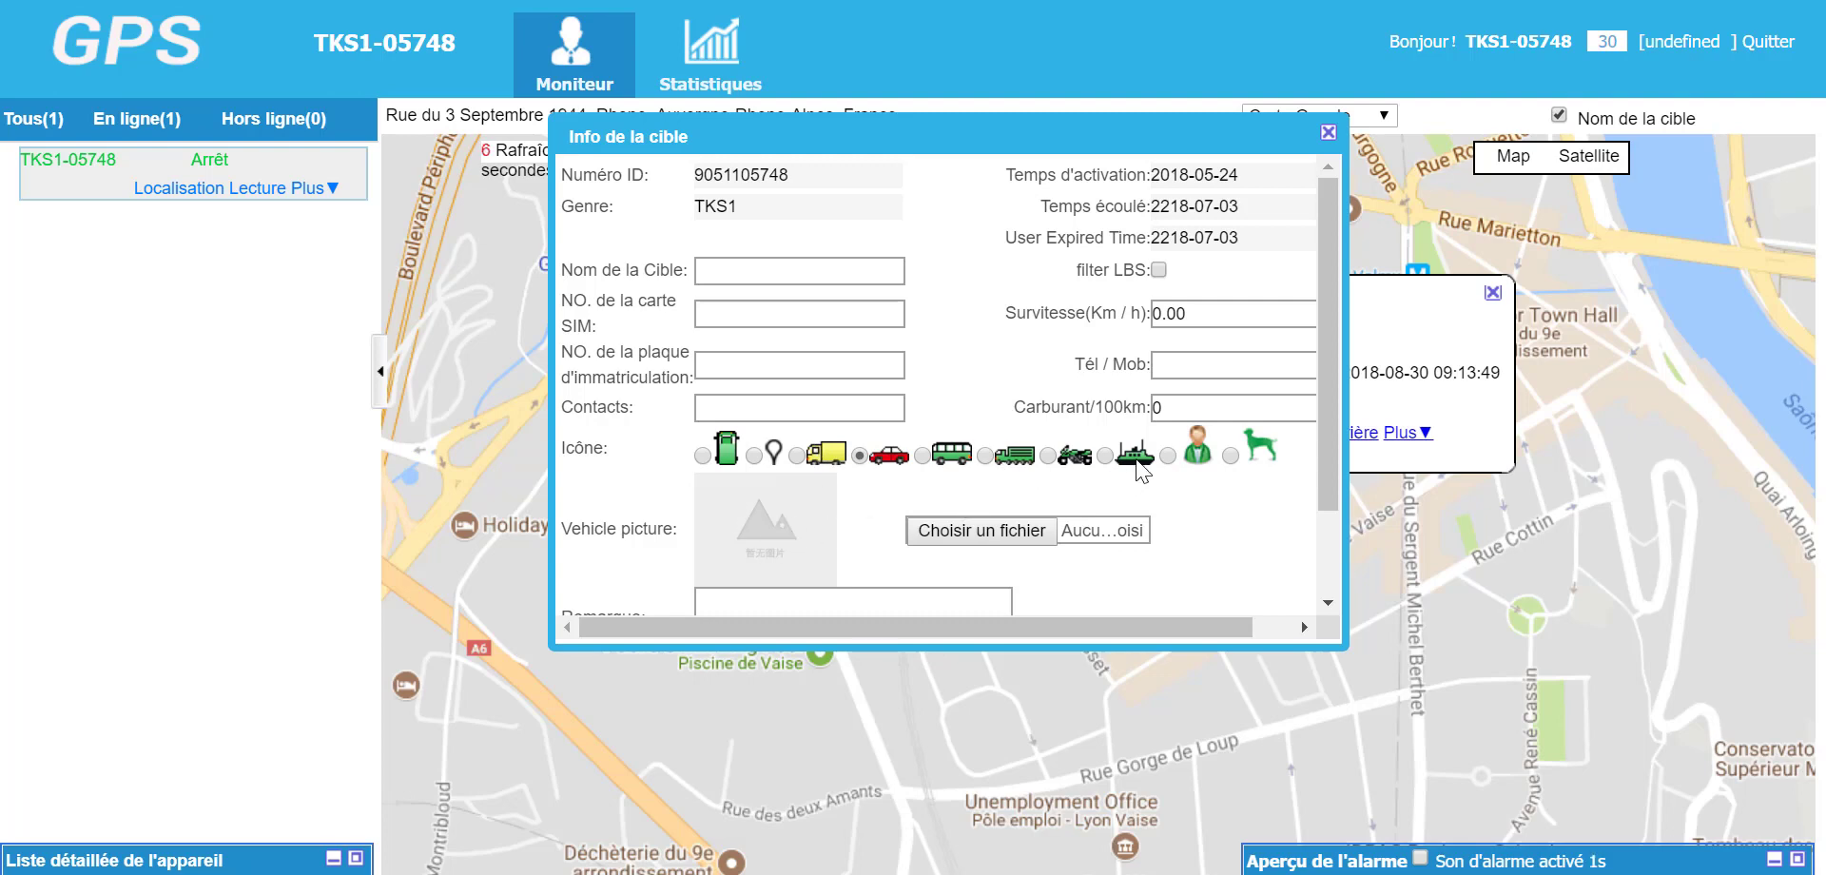
pyautogui.click(1167, 456)
pyautogui.click(1230, 456)
pyautogui.click(859, 457)
# Step: Move the target information form aside, review its remaining fields, and close it without saving
pyautogui.moveTo(1088, 128); pyautogui.dragTo(788, 179)
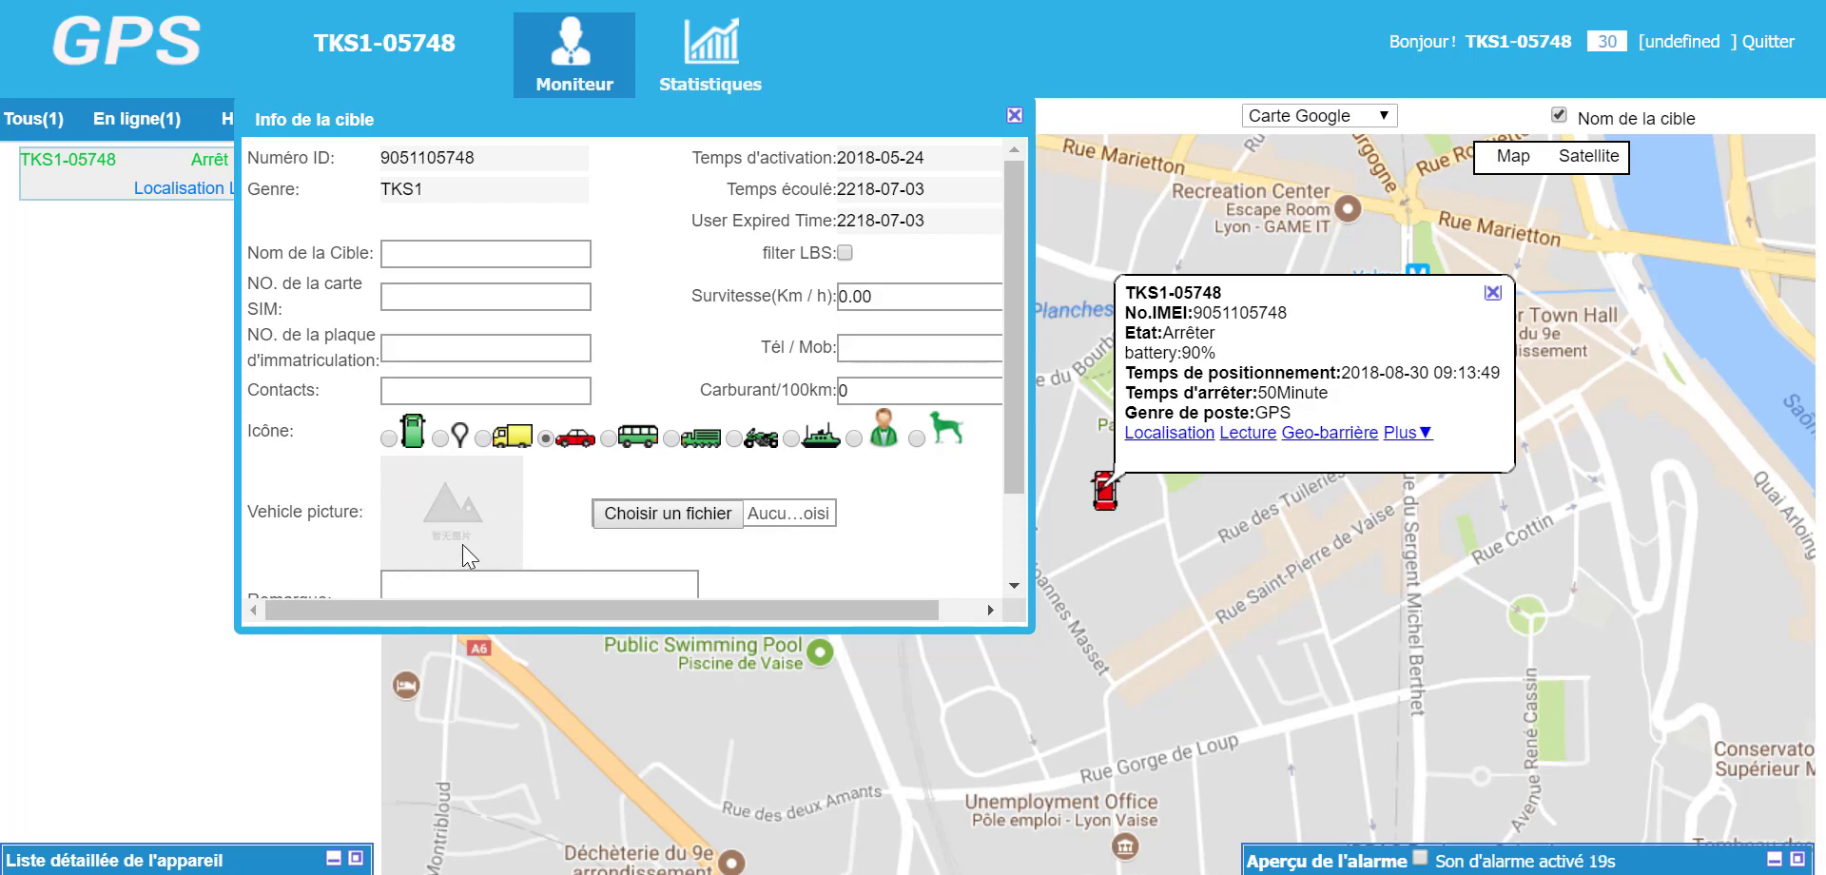
pyautogui.scroll(-2, 514, 532)
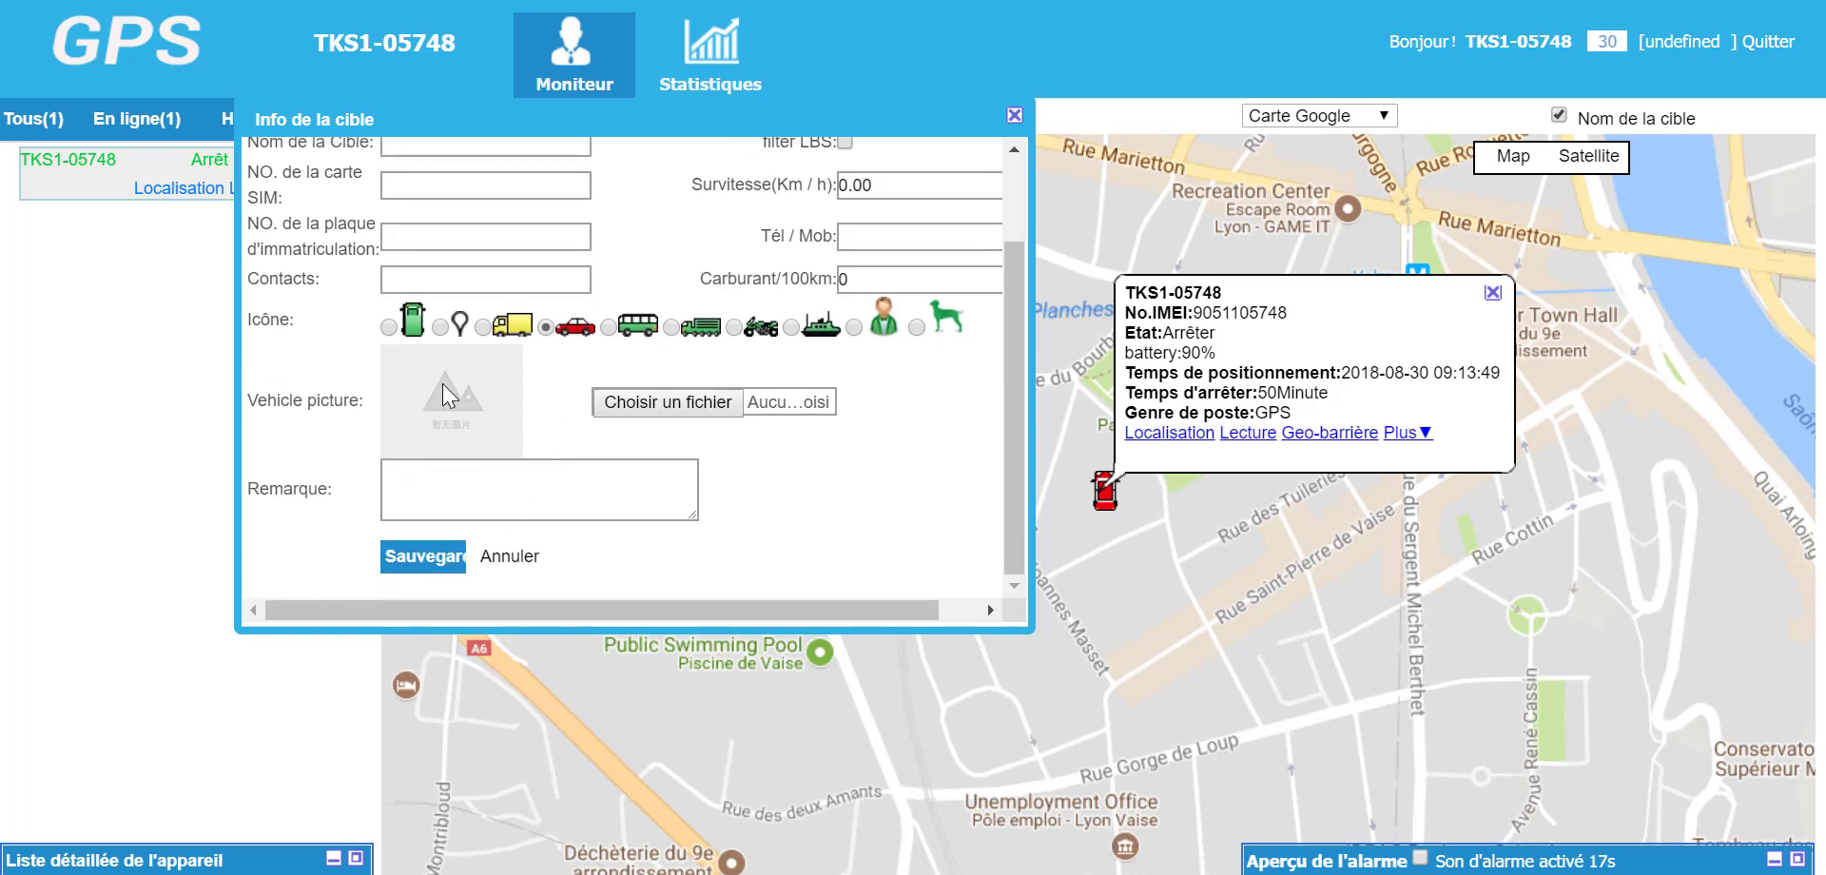
pyautogui.scroll(2, 386, 556)
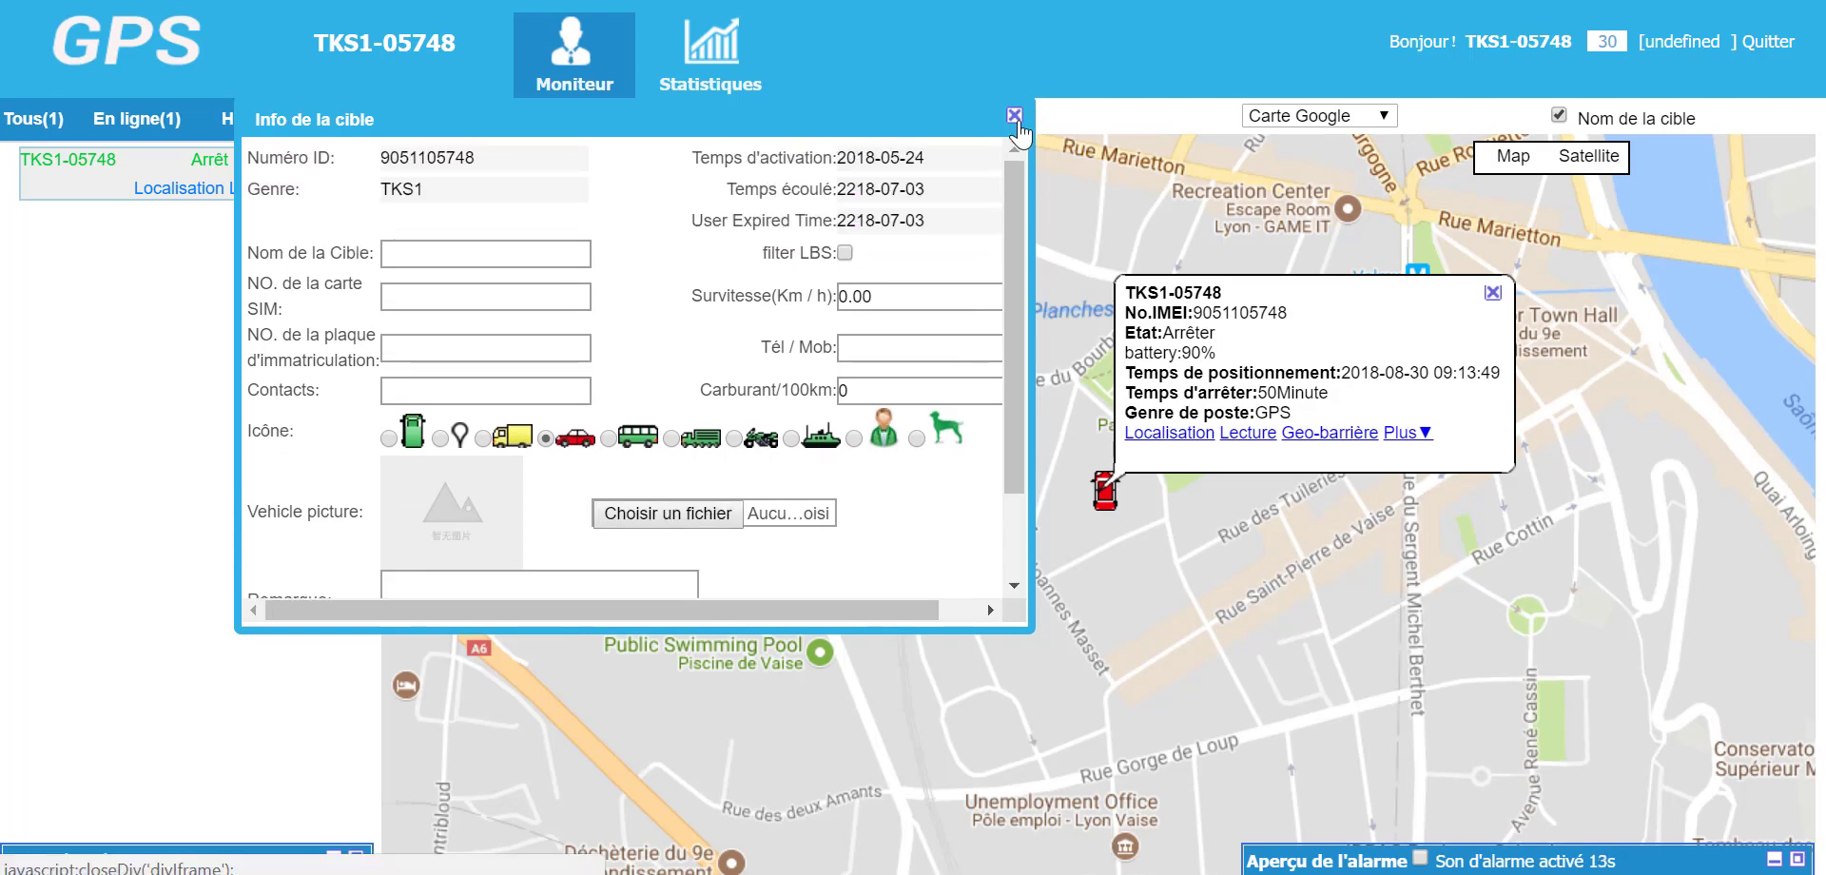
pyautogui.click(1022, 114)
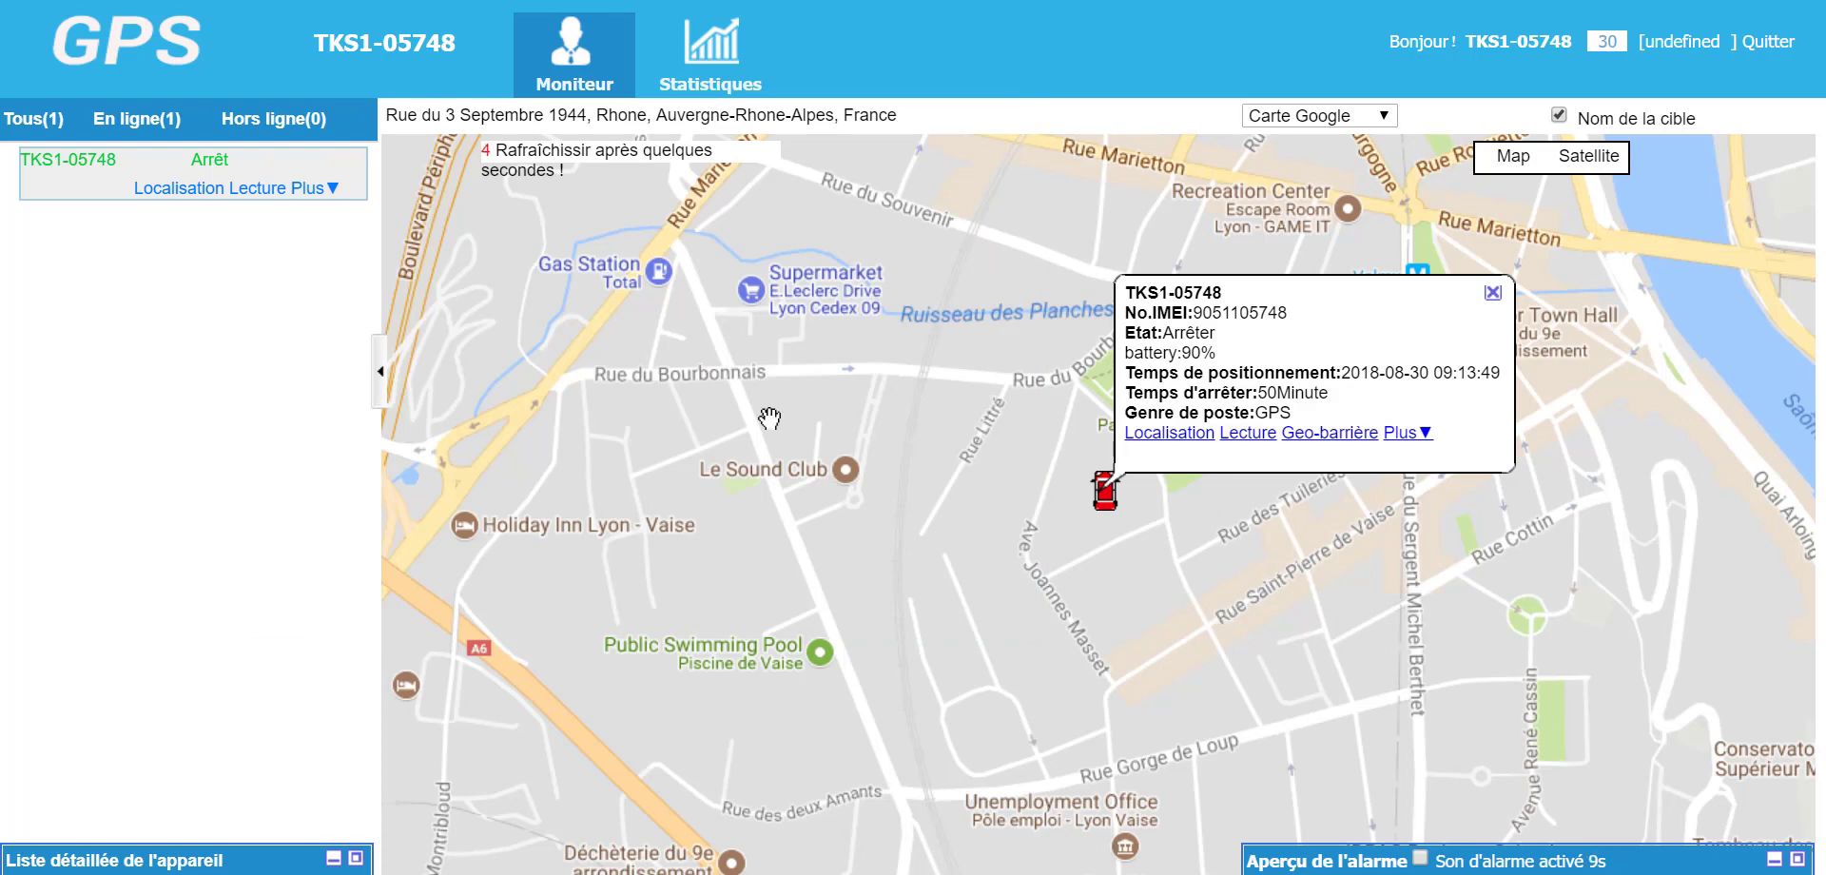
pyautogui.click(180, 189)
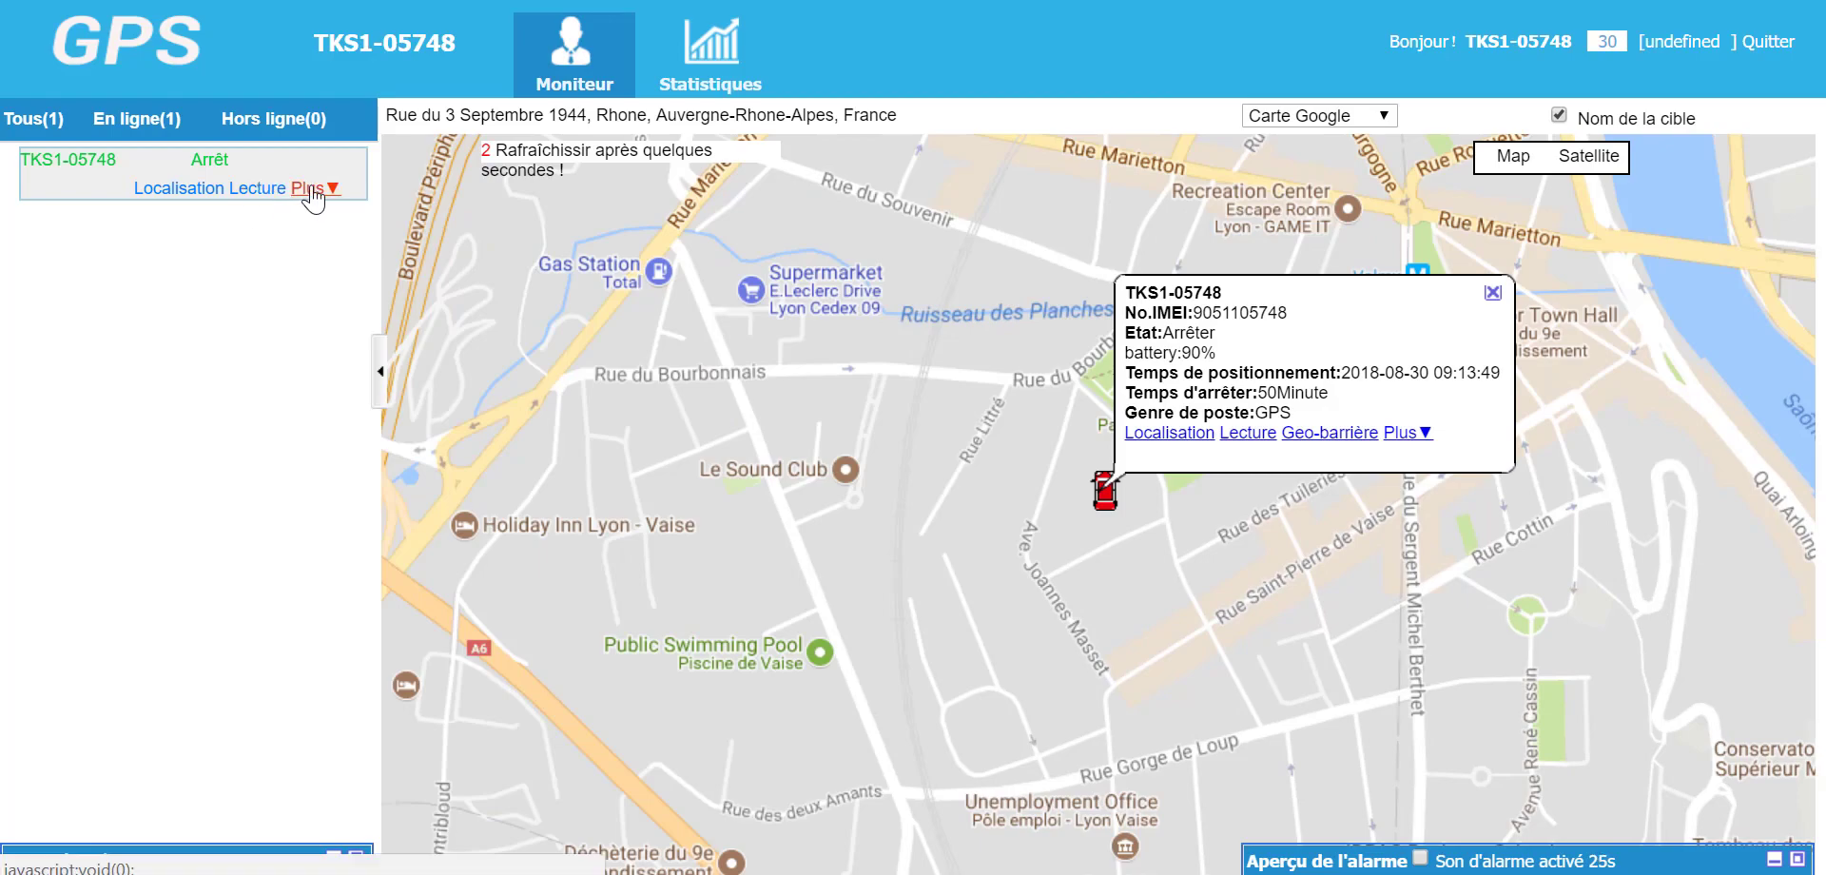
pyautogui.click(253, 189)
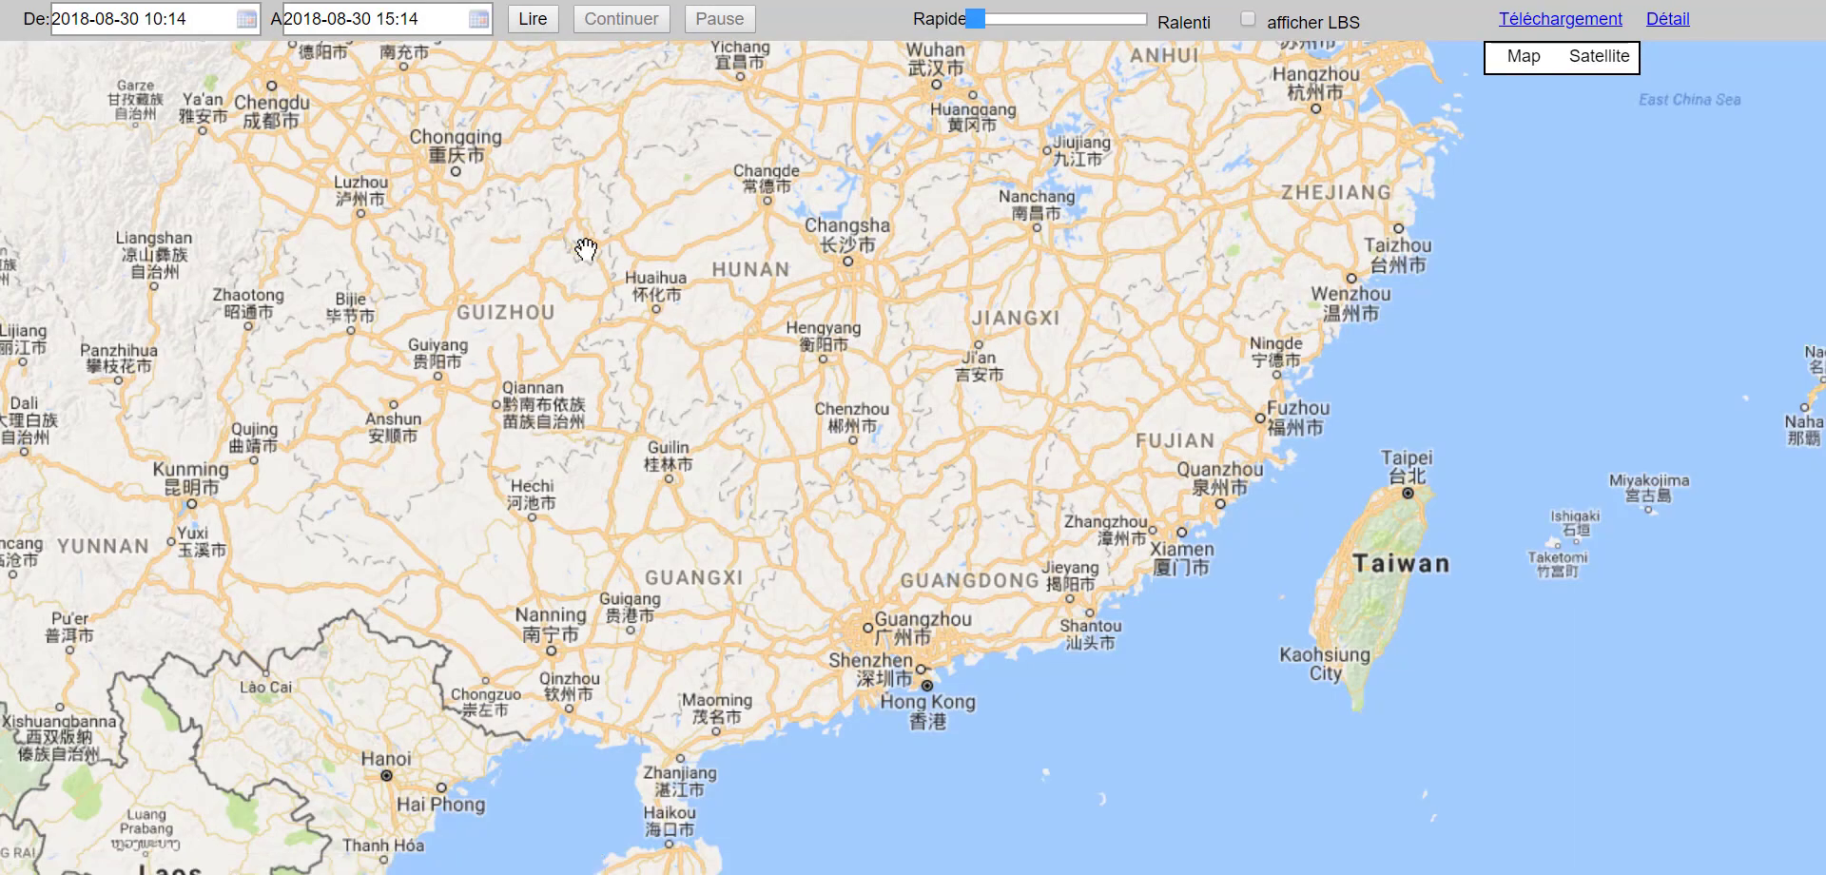
pyautogui.click(249, 19)
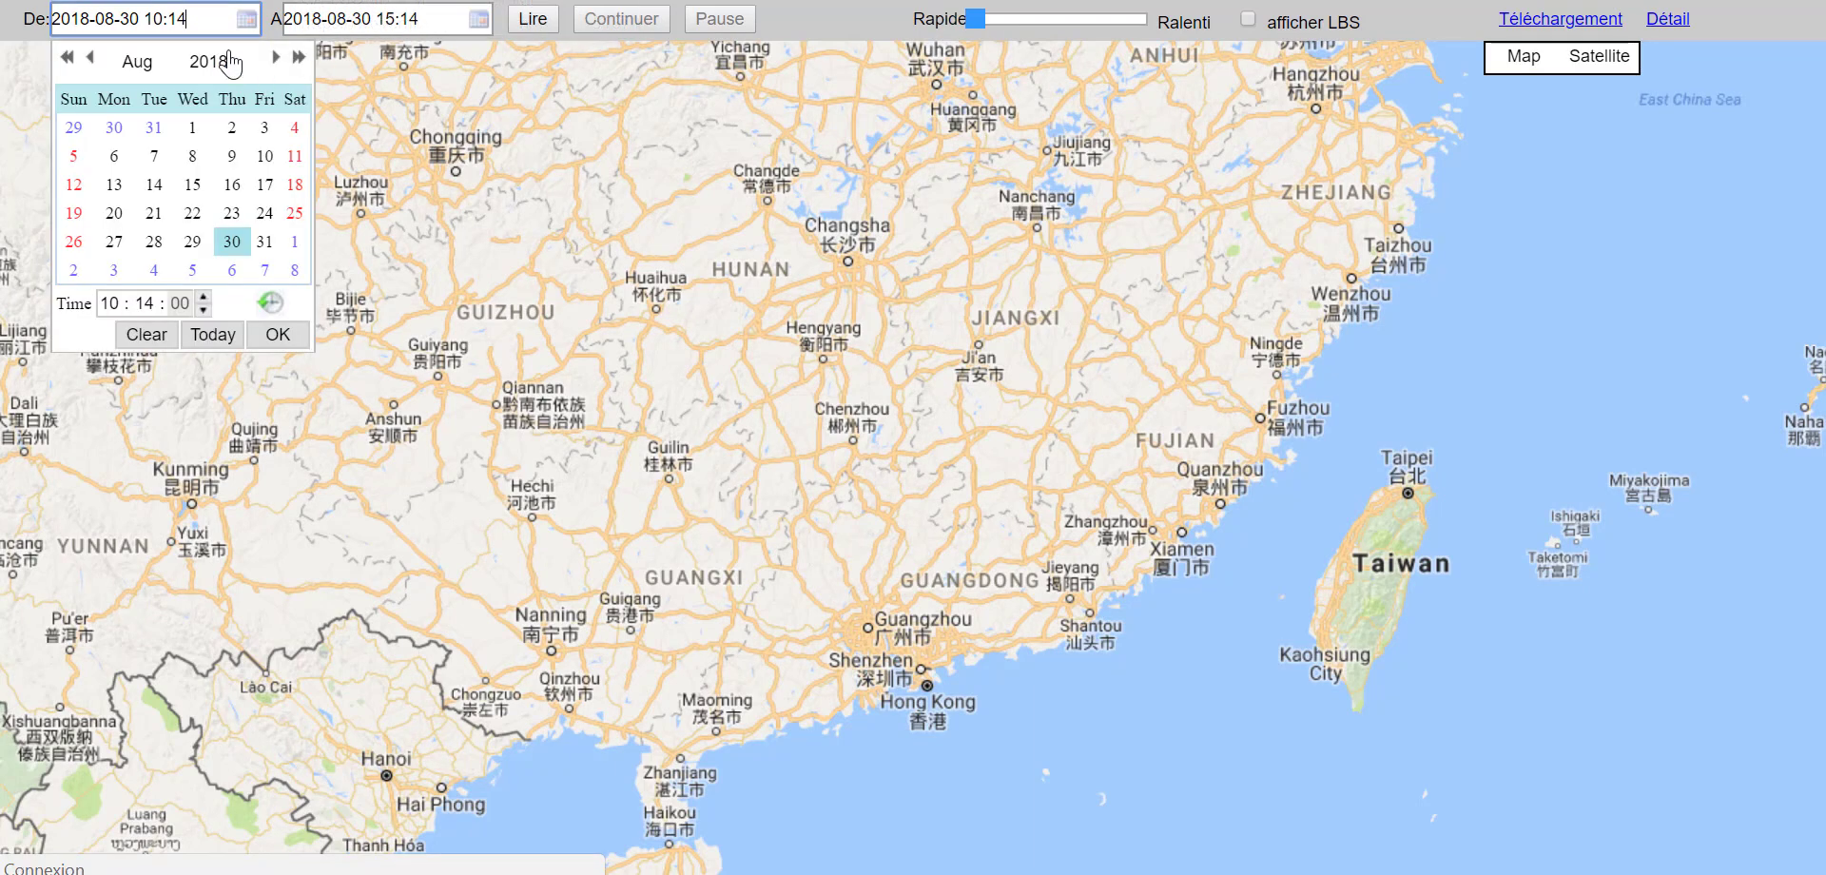
pyautogui.click(73, 242)
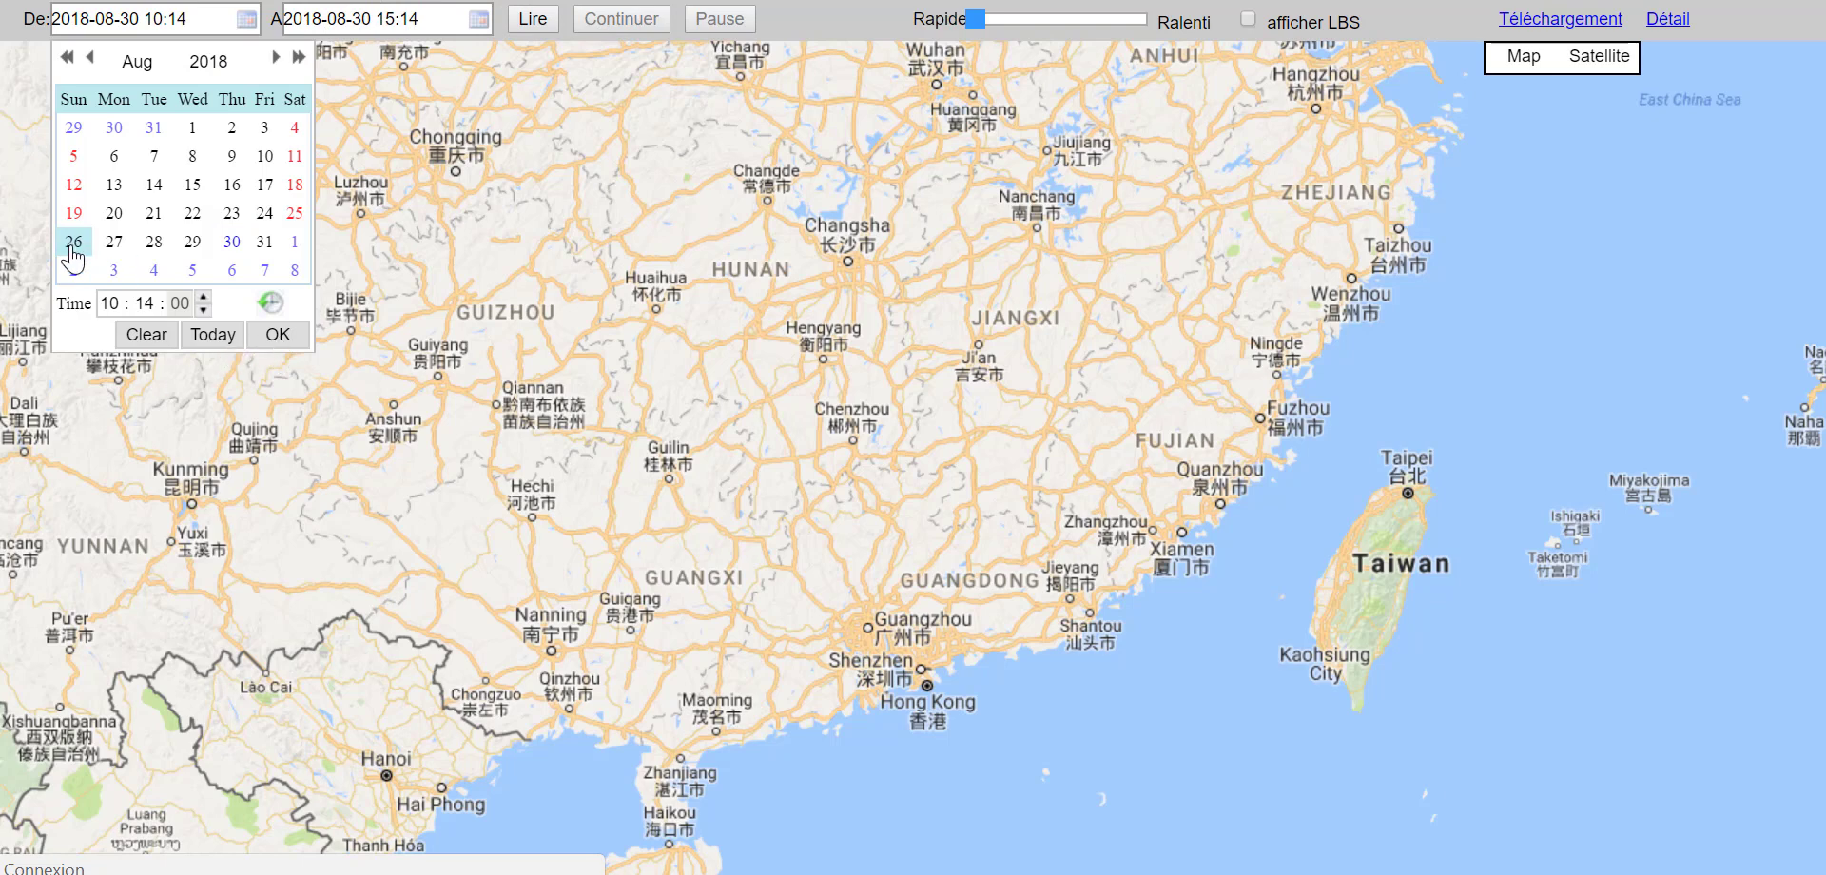
pyautogui.click(277, 334)
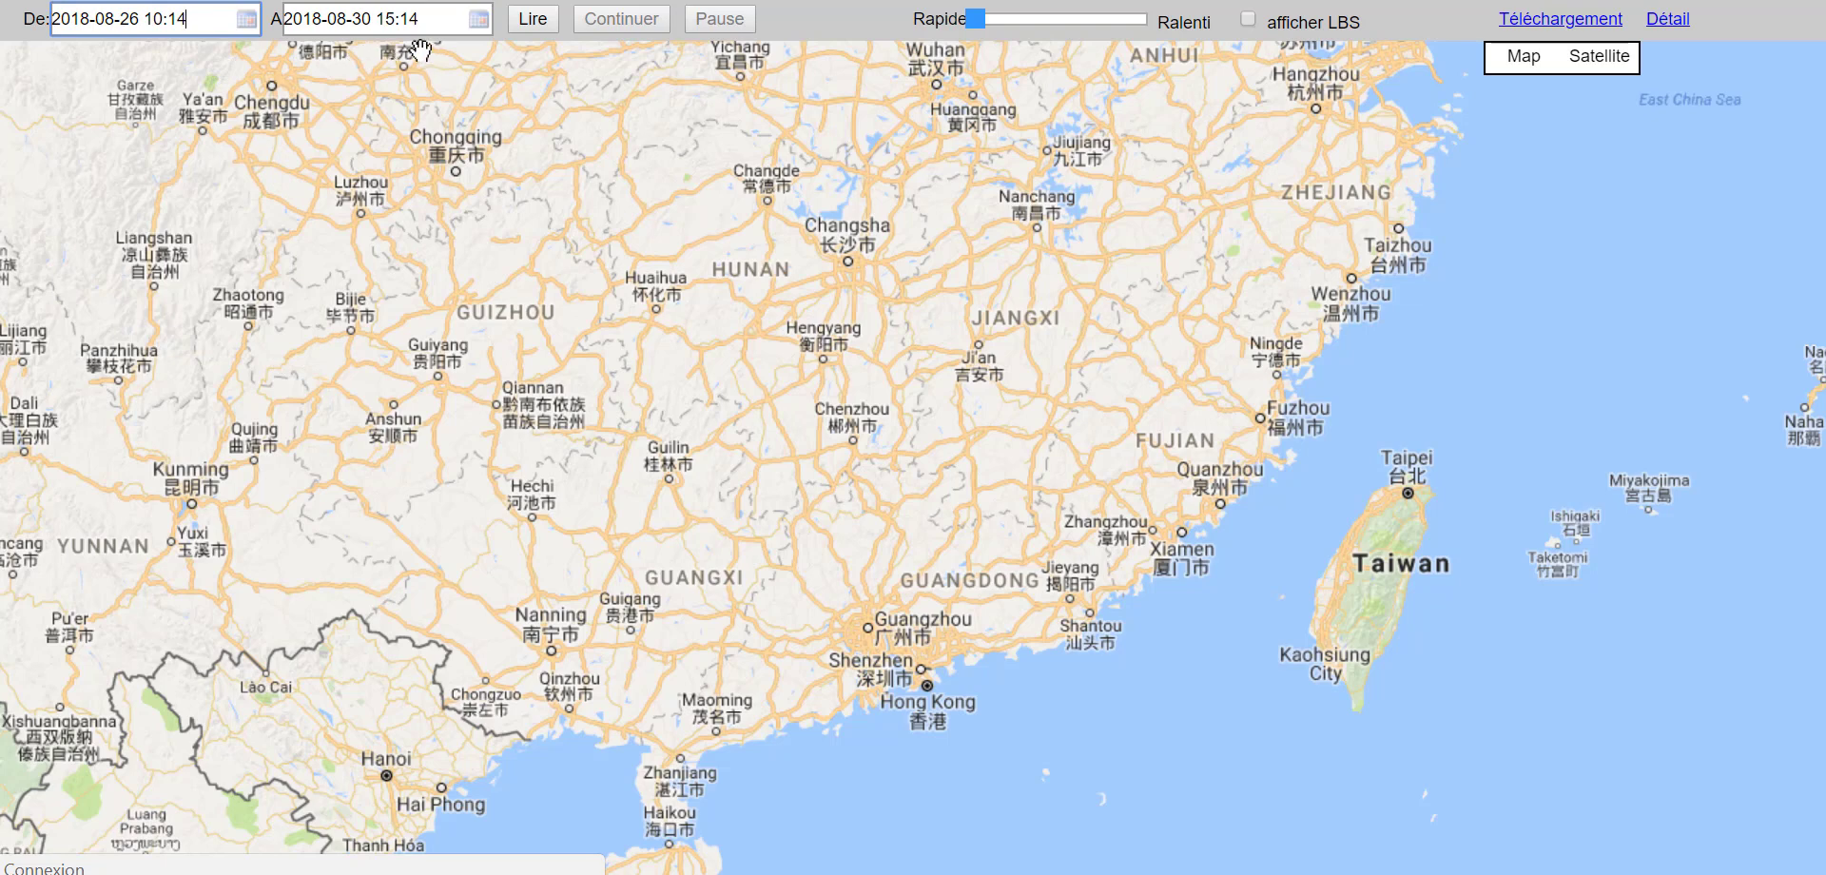
pyautogui.click(546, 30)
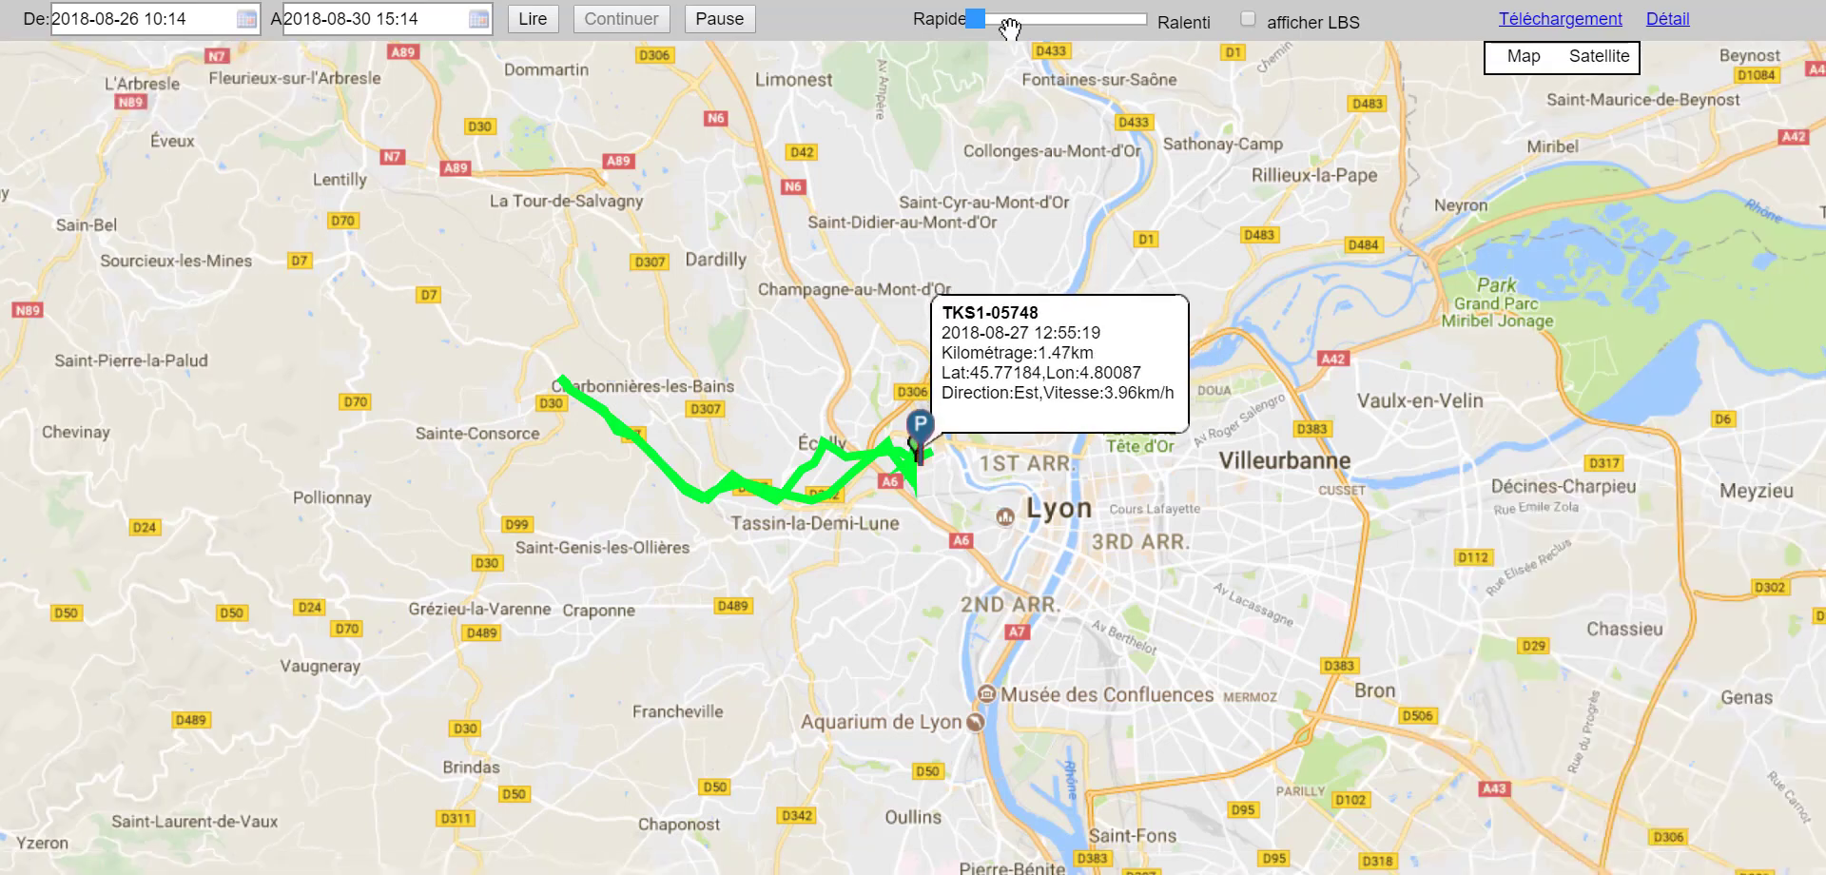
# Step: Adjust the route playback speed, ending at the slowest setting, and pause and resume the playback
pyautogui.moveTo(1010, 23); pyautogui.dragTo(1166, 43)
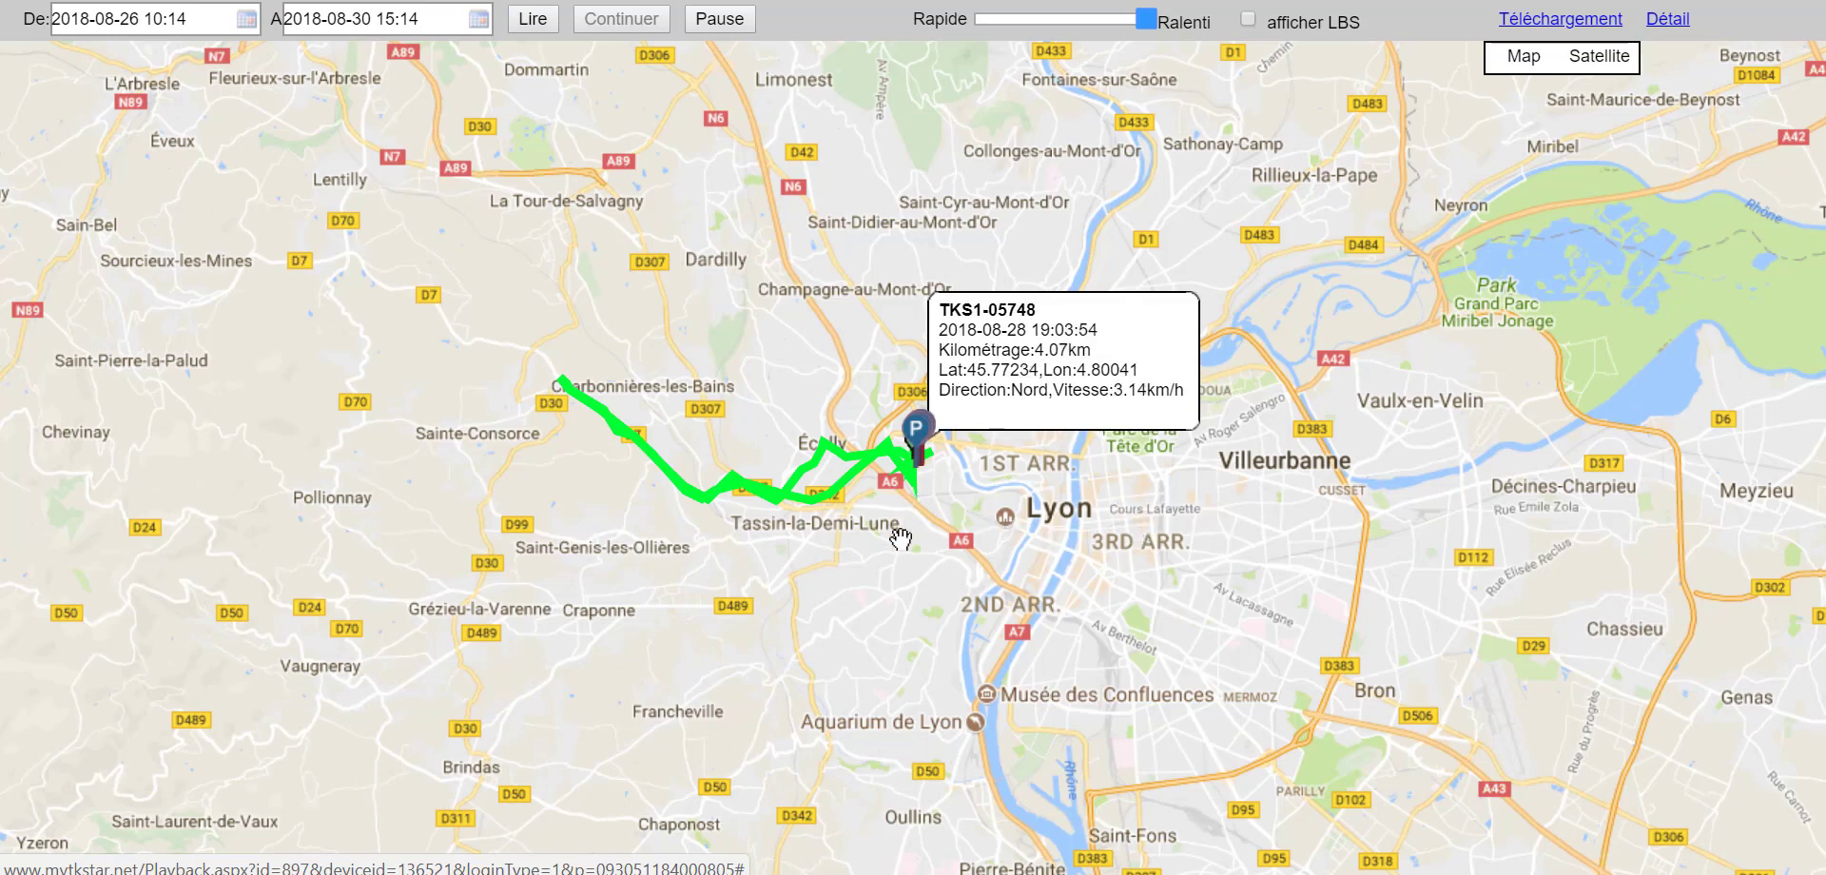
pyautogui.scroll(1, 901, 536)
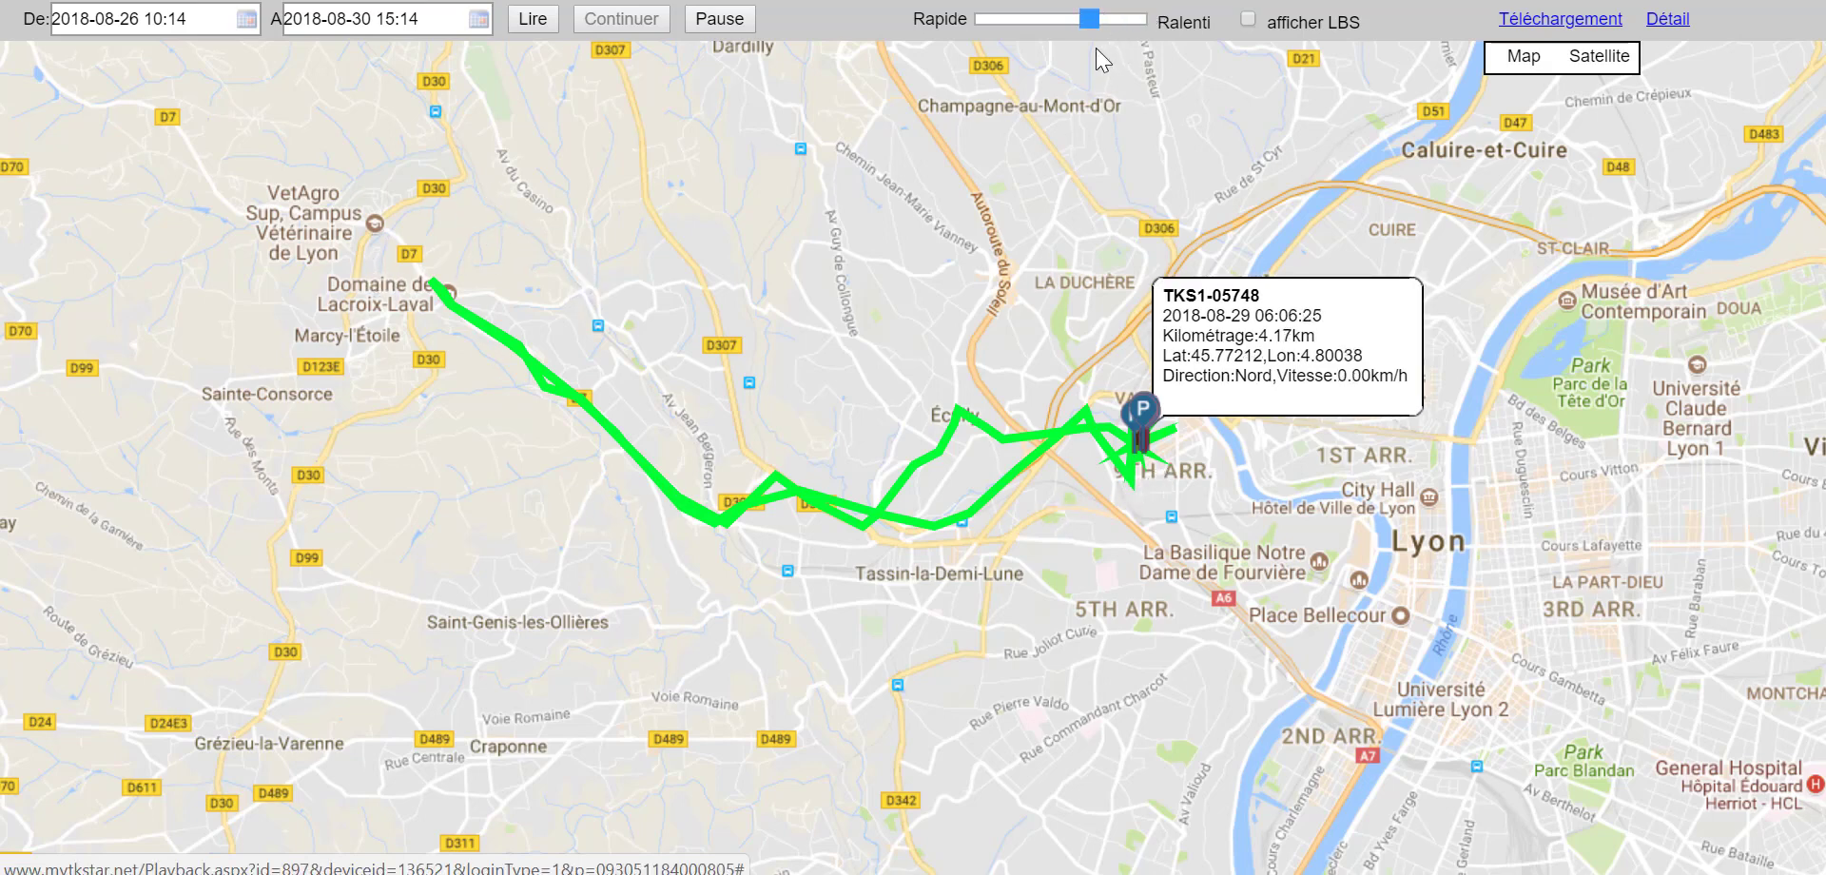
pyautogui.moveTo(1082, 48); pyautogui.dragTo(1063, 43)
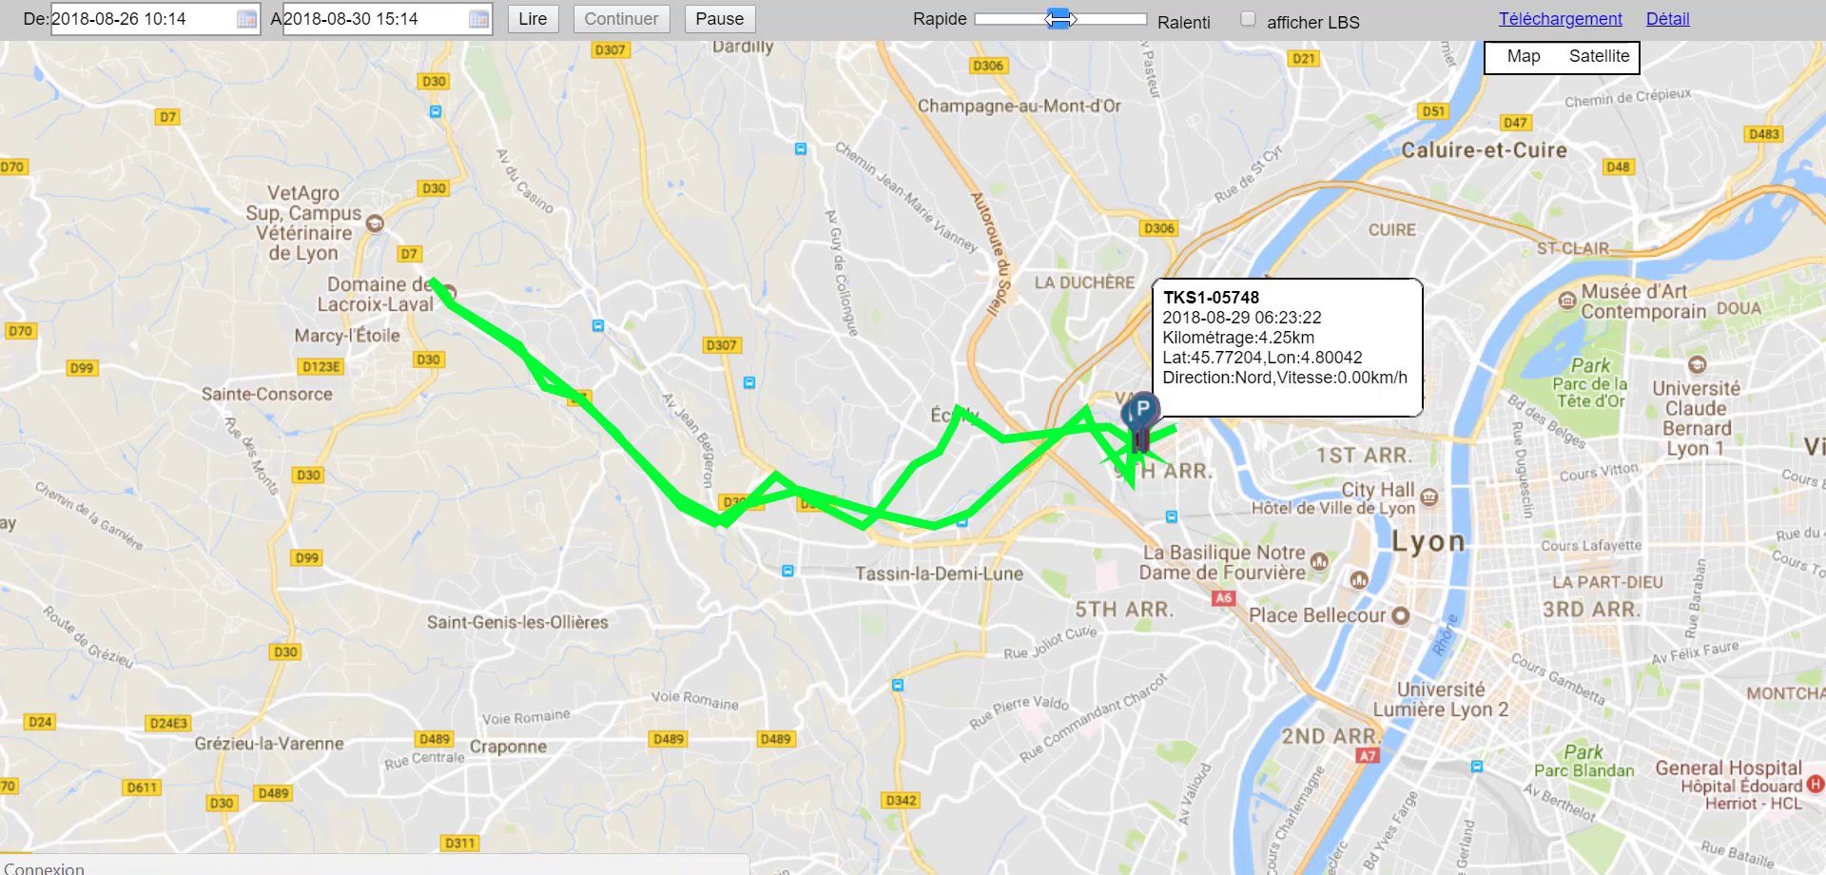
pyautogui.moveTo(1042, 24); pyautogui.dragTo(1147, 20)
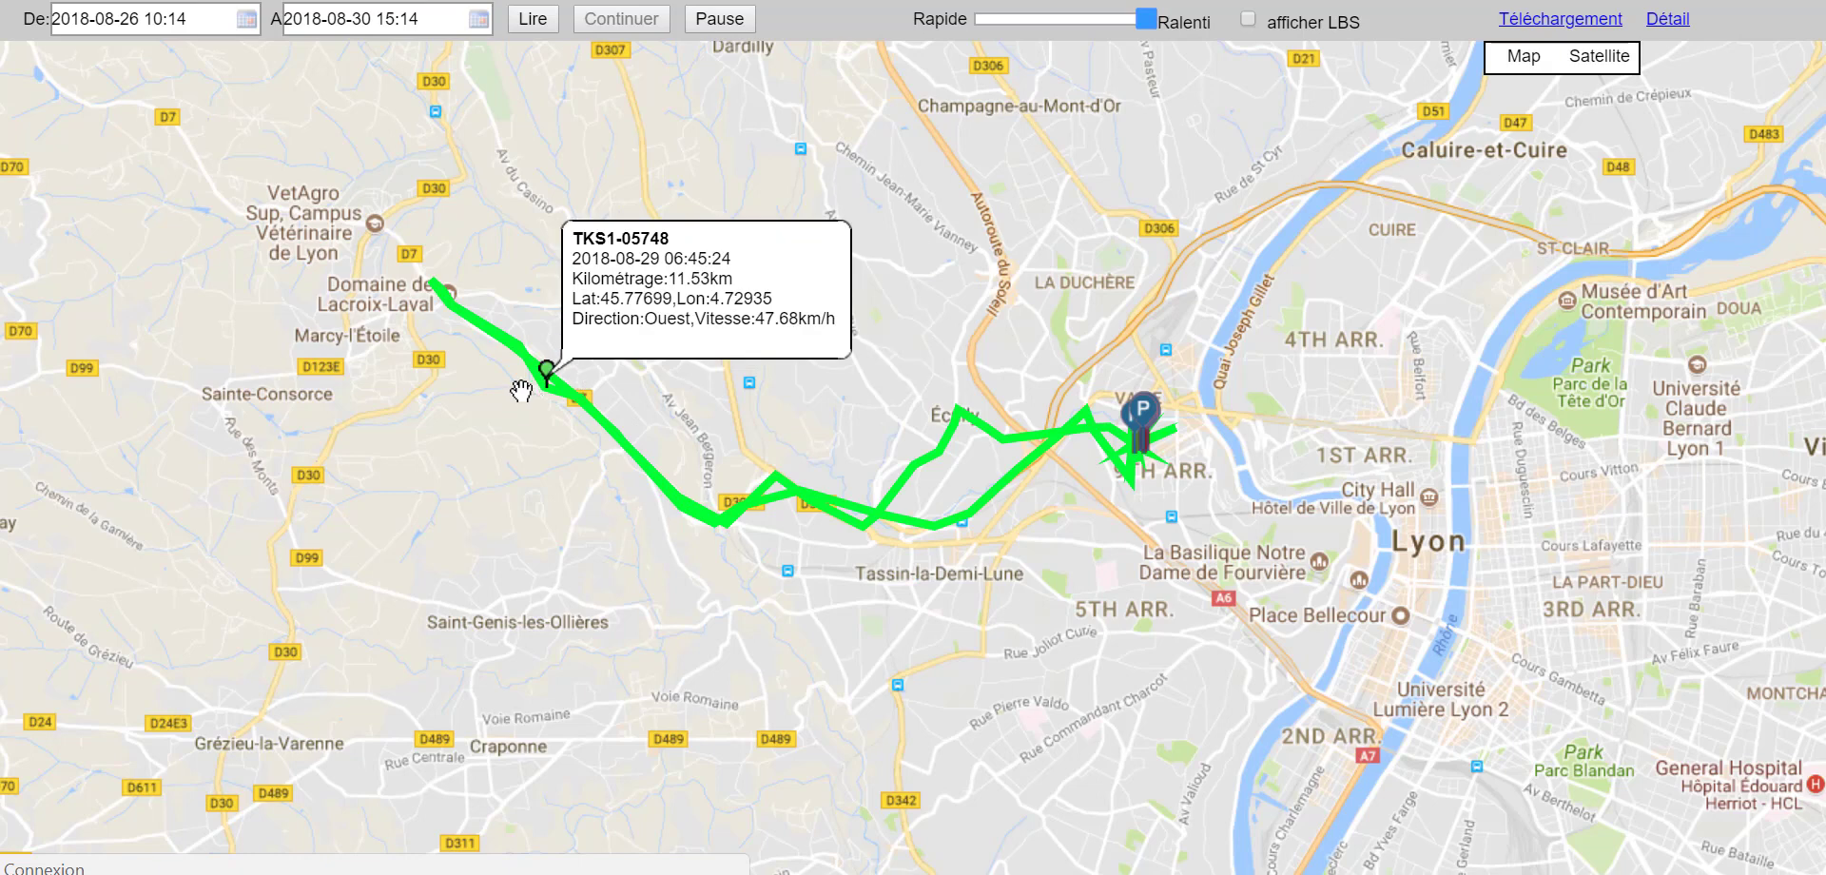
pyautogui.click(720, 21)
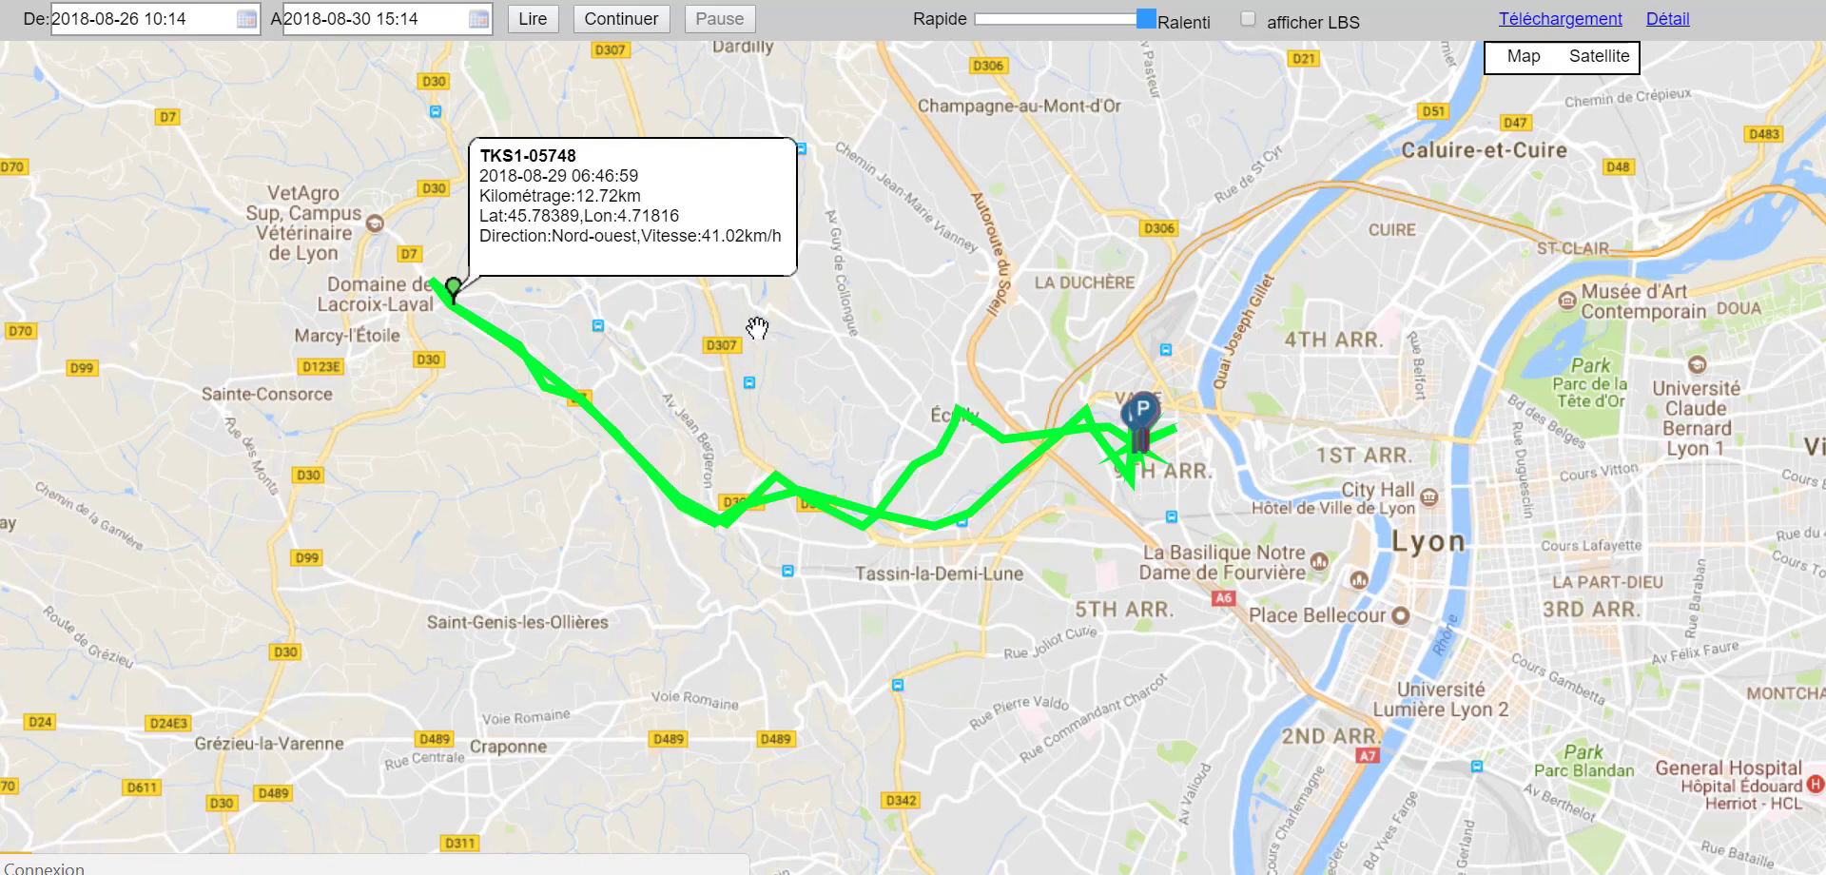
pyautogui.click(630, 21)
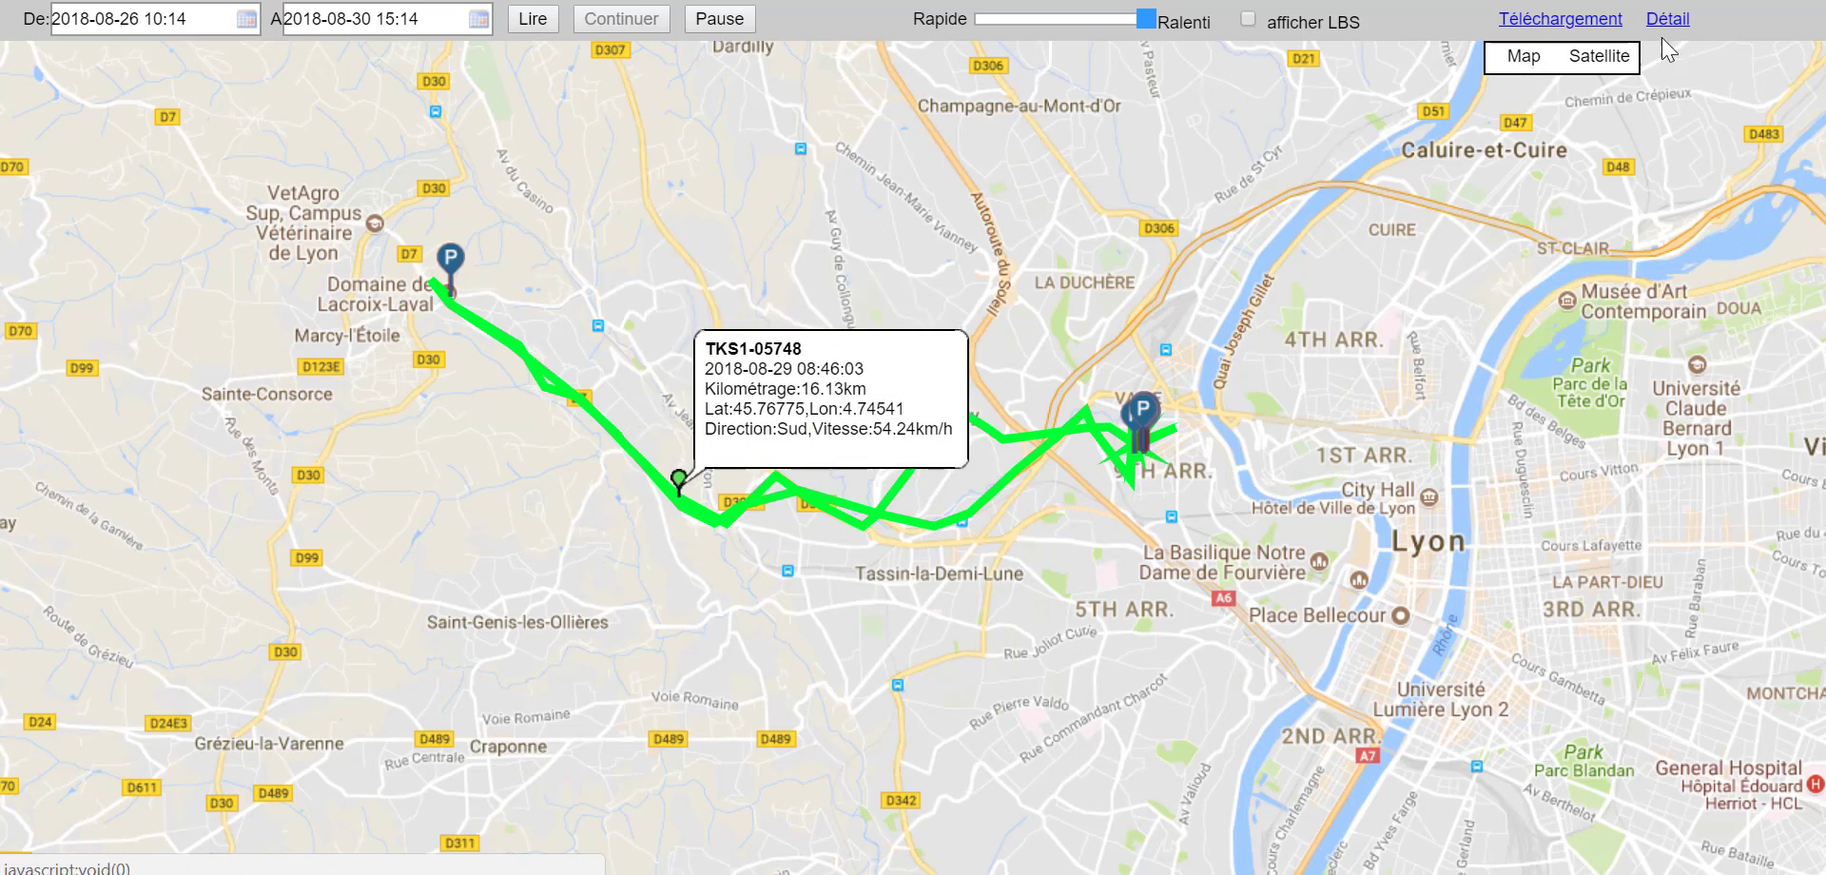
# Step: Show the detailed position list for the route and review the times, coordinates, speeds and directions
pyautogui.click(1669, 23)
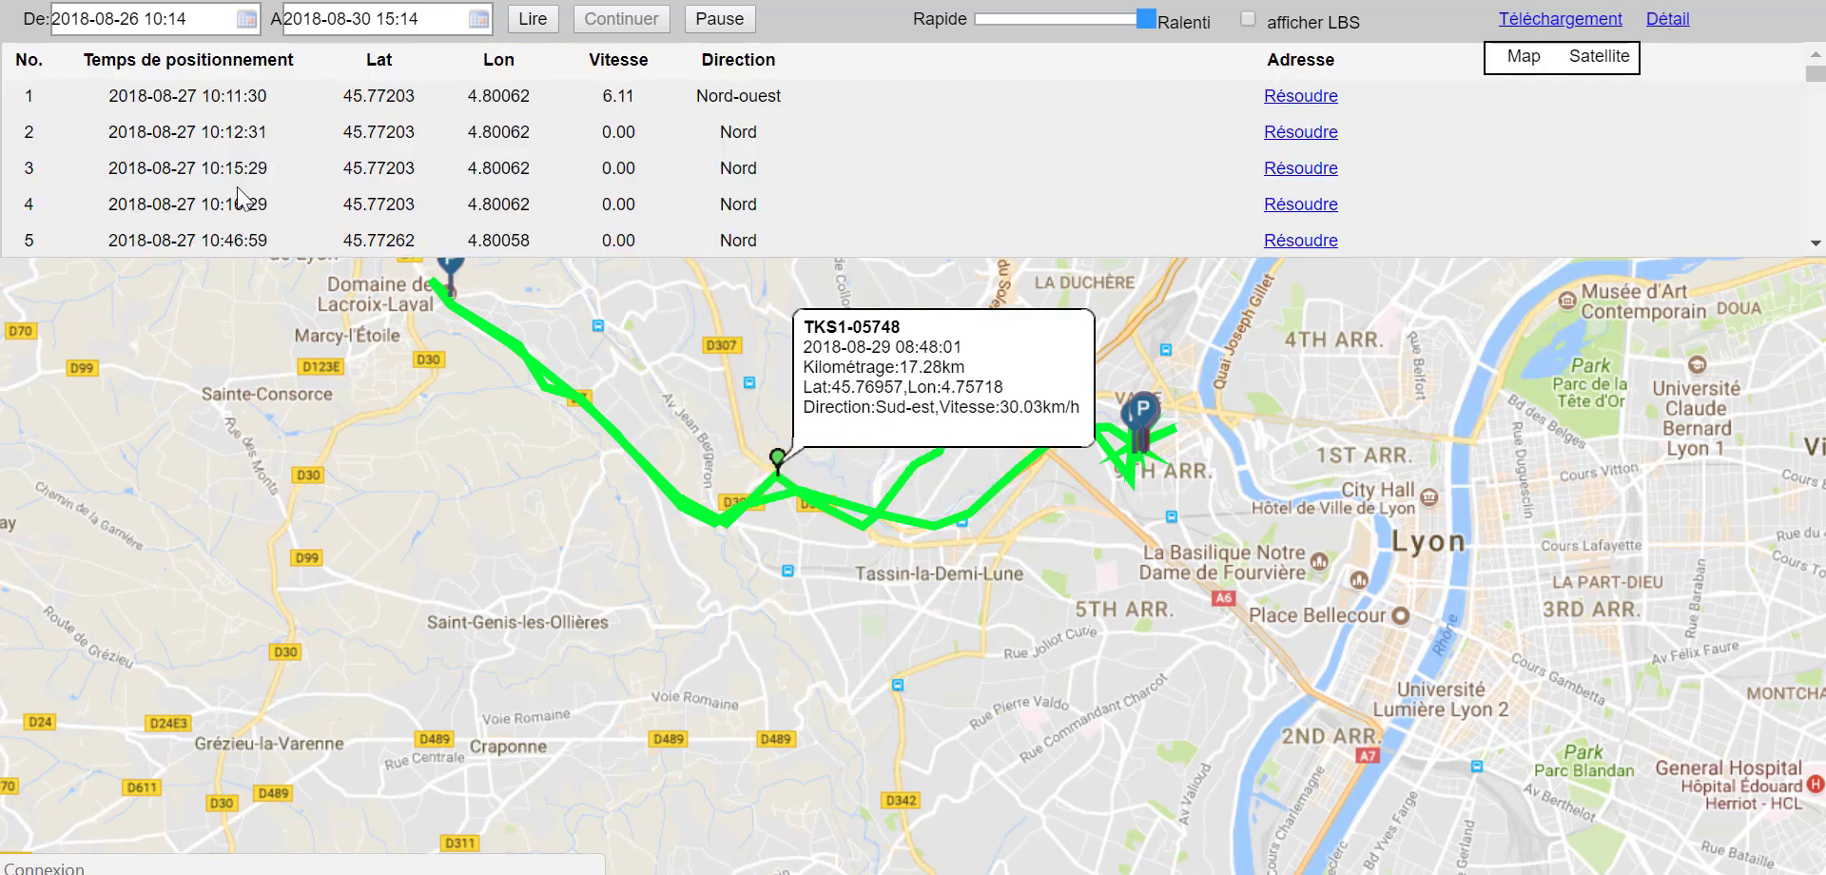
pyautogui.scroll(-1, 245, 160)
pyautogui.scroll(-13, 245, 160)
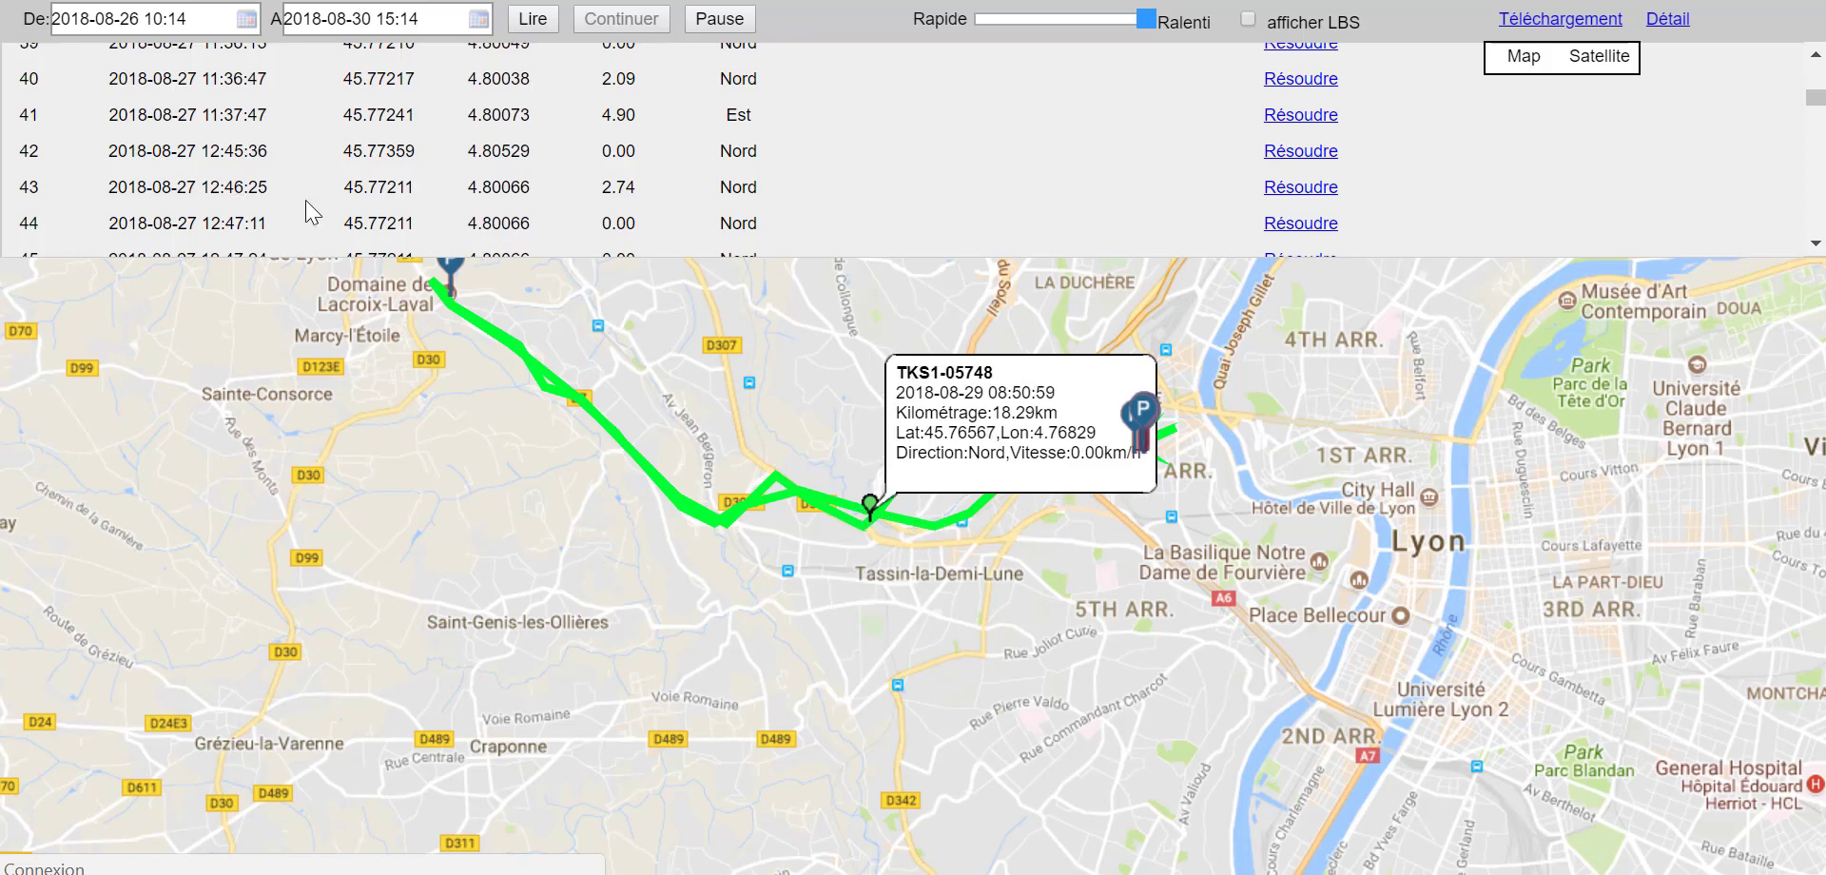
pyautogui.scroll(-7, 780, 190)
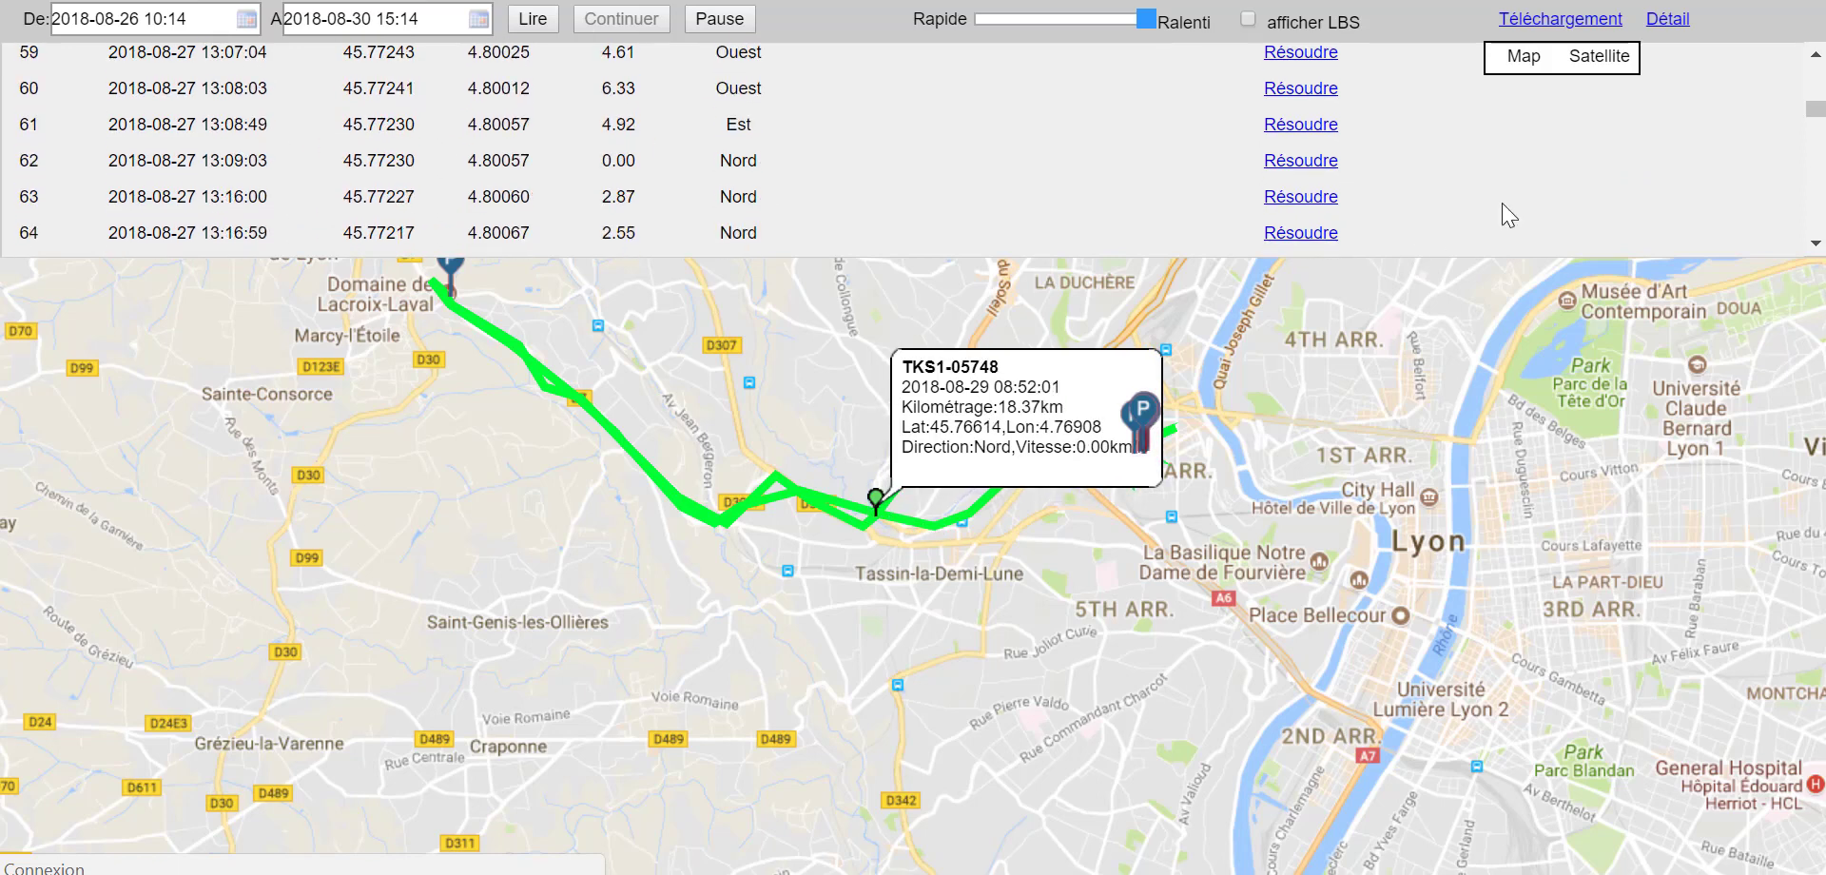
# Step: Start downloading the route history as an Excel 97-2003 worksheet, cancel the save, and hide the position details
pyautogui.click(1577, 27)
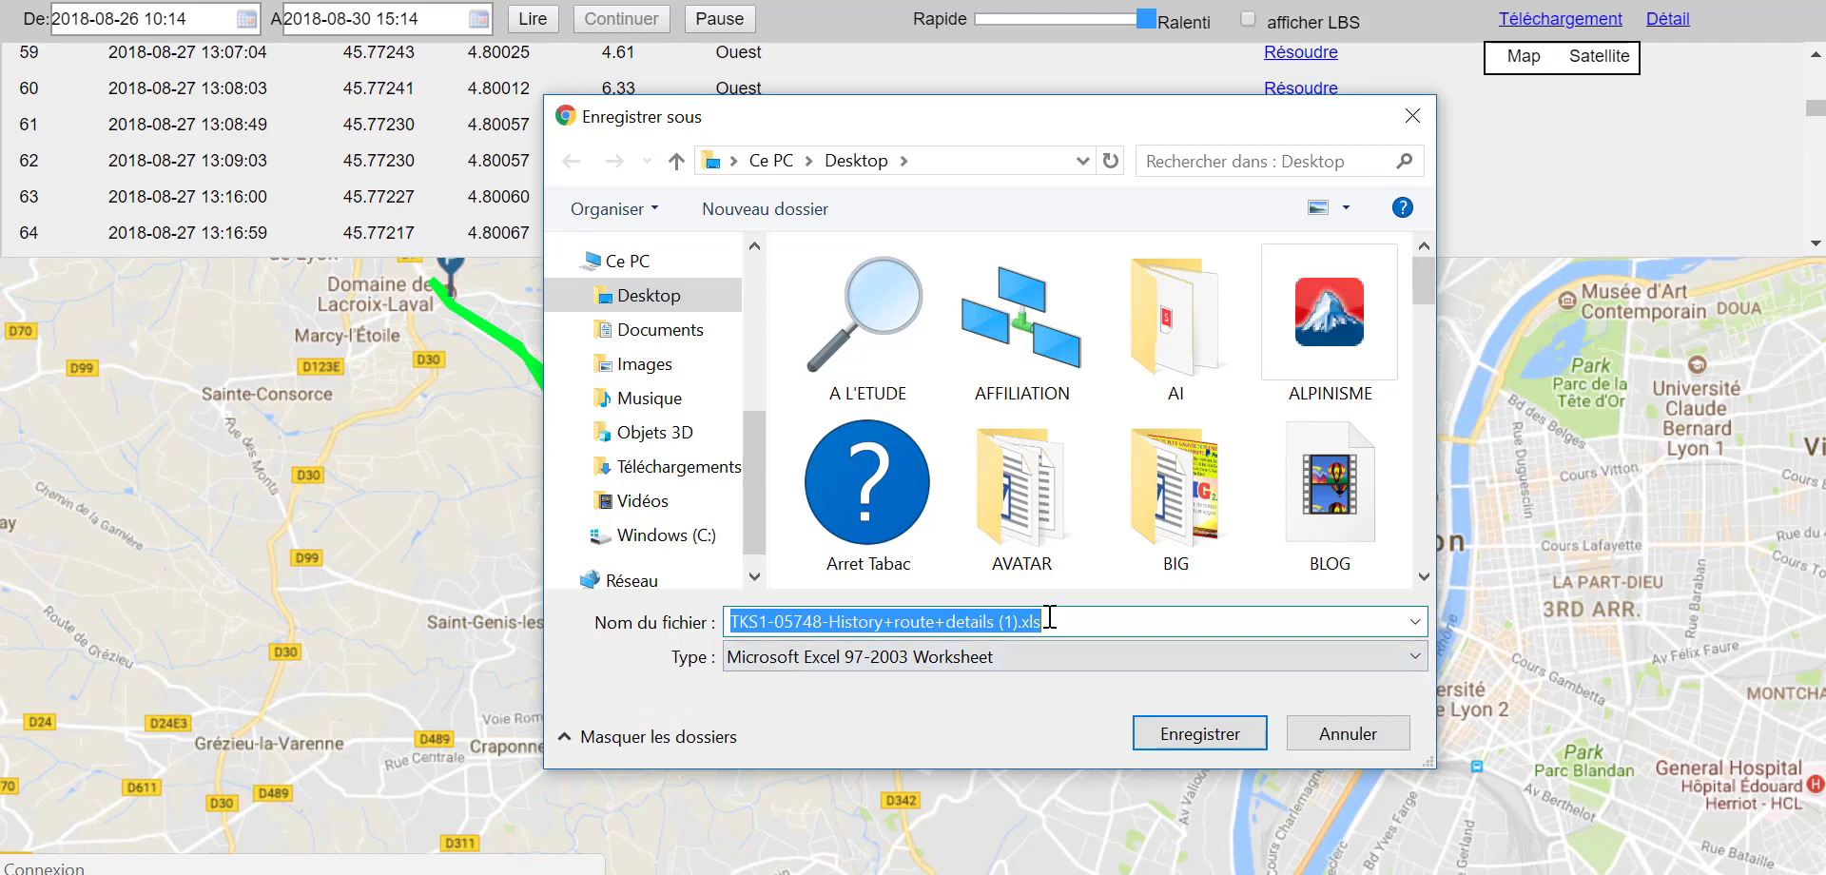
pyautogui.click(1413, 120)
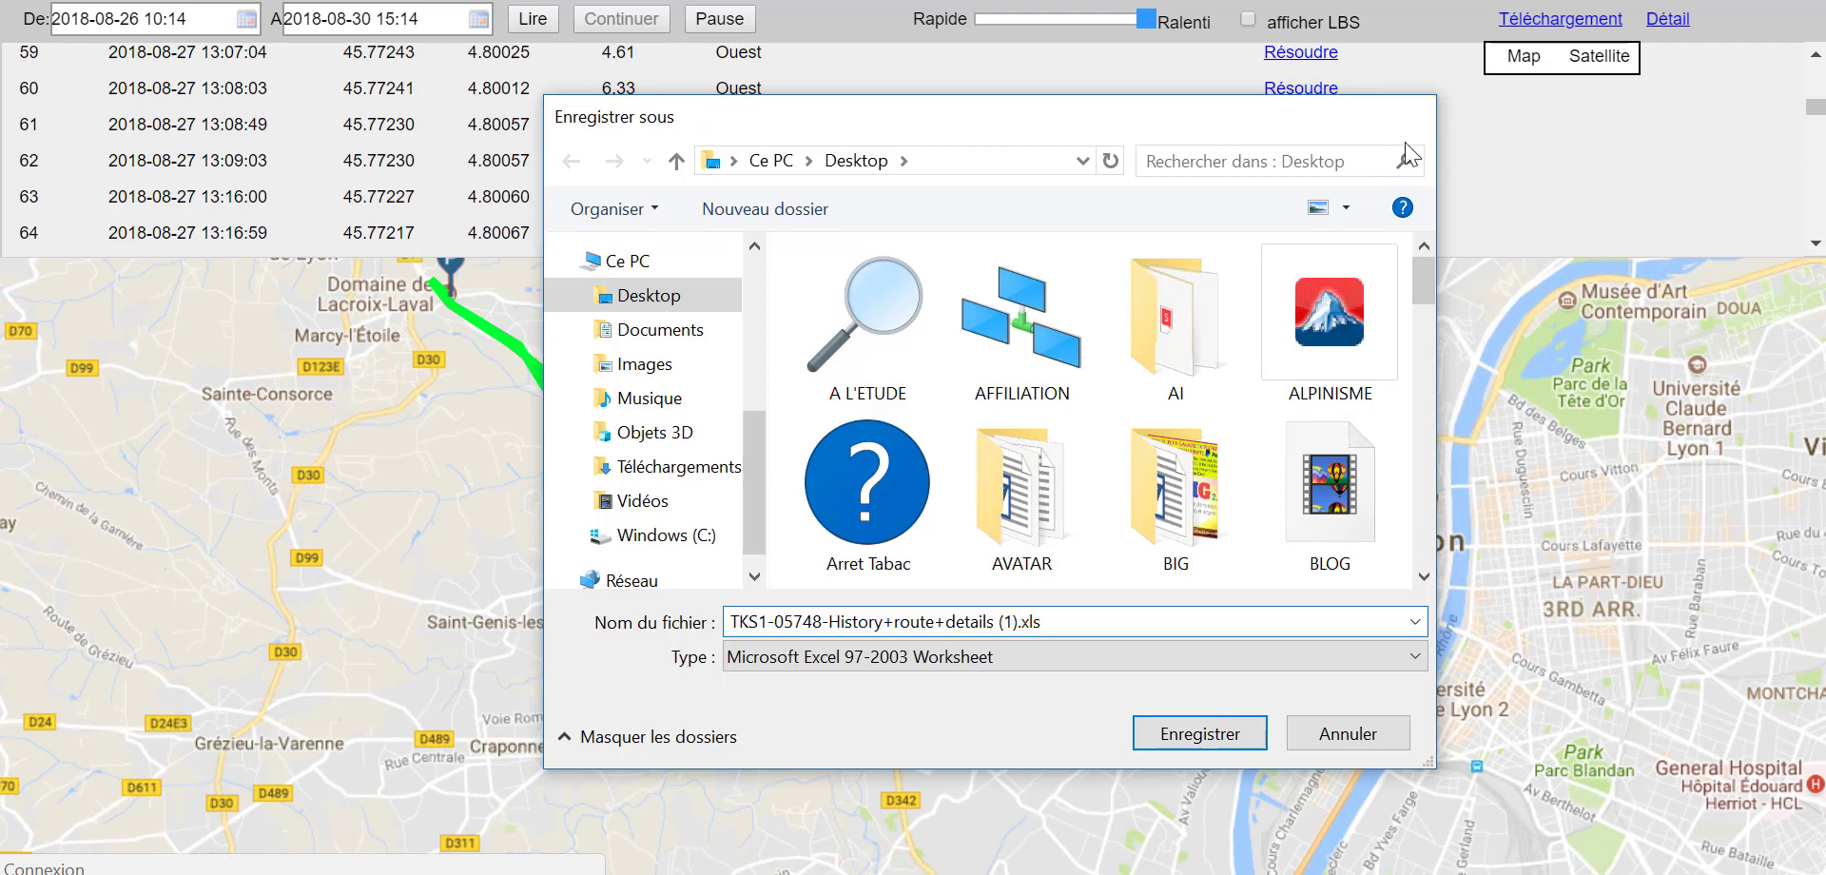
pyautogui.click(1668, 29)
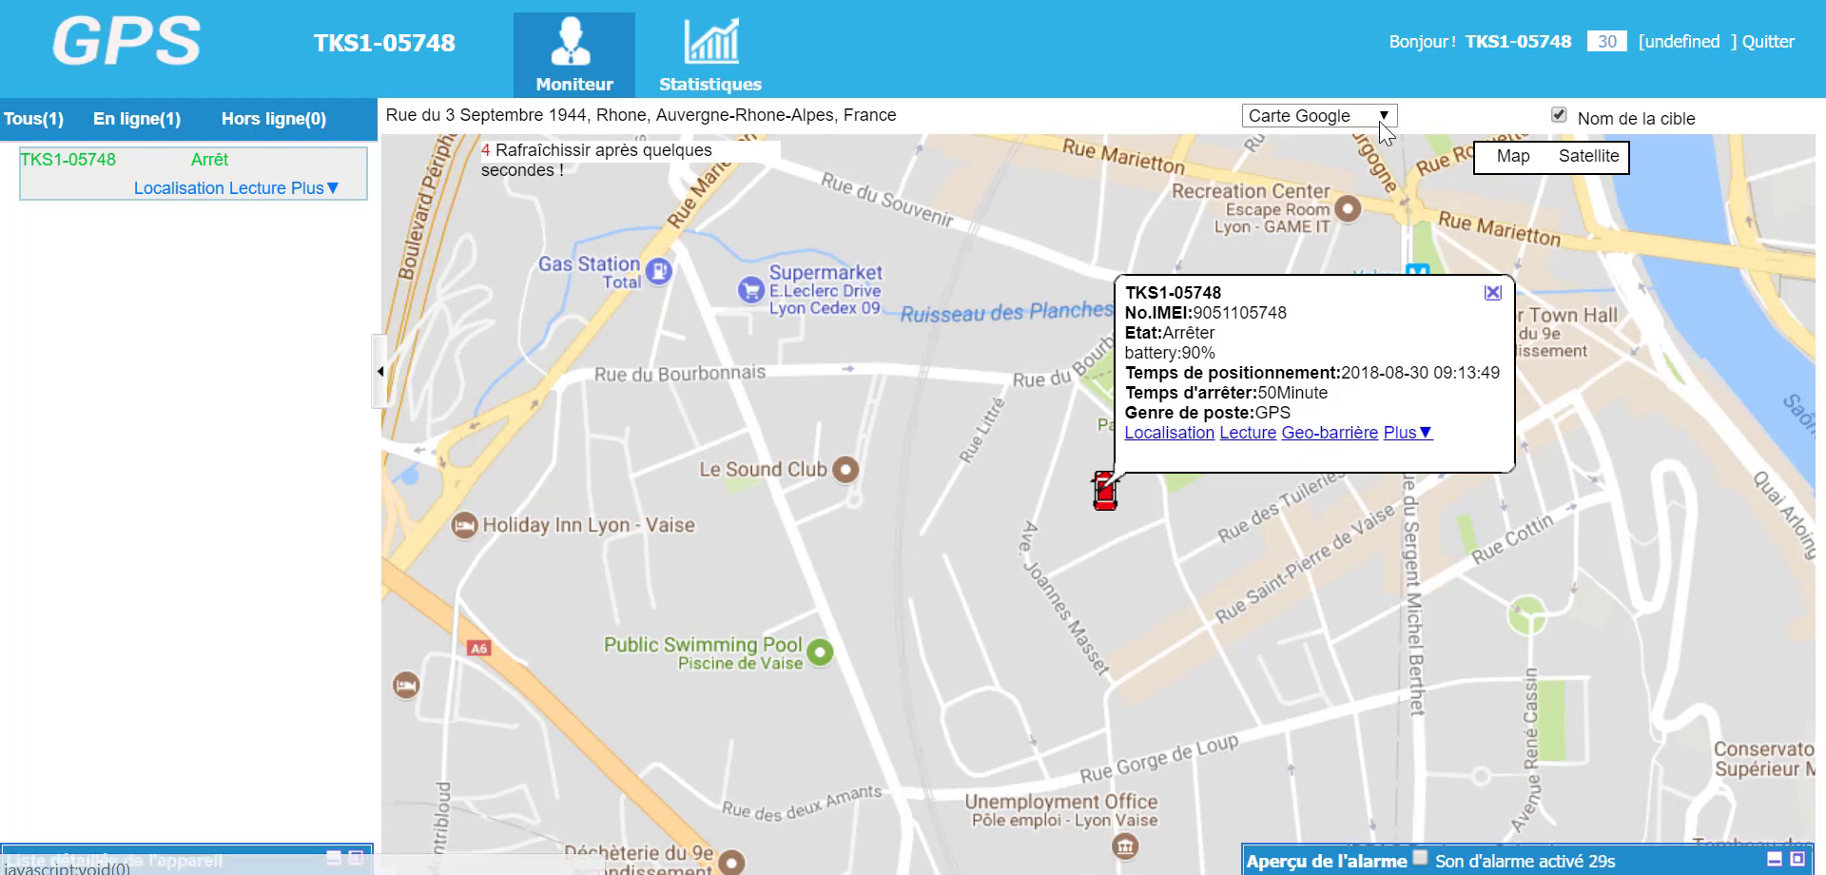
# Step: Compare the satellite and standard views of the tracker's location, and switch the map source to OpenStreetMap
pyautogui.click(1589, 156)
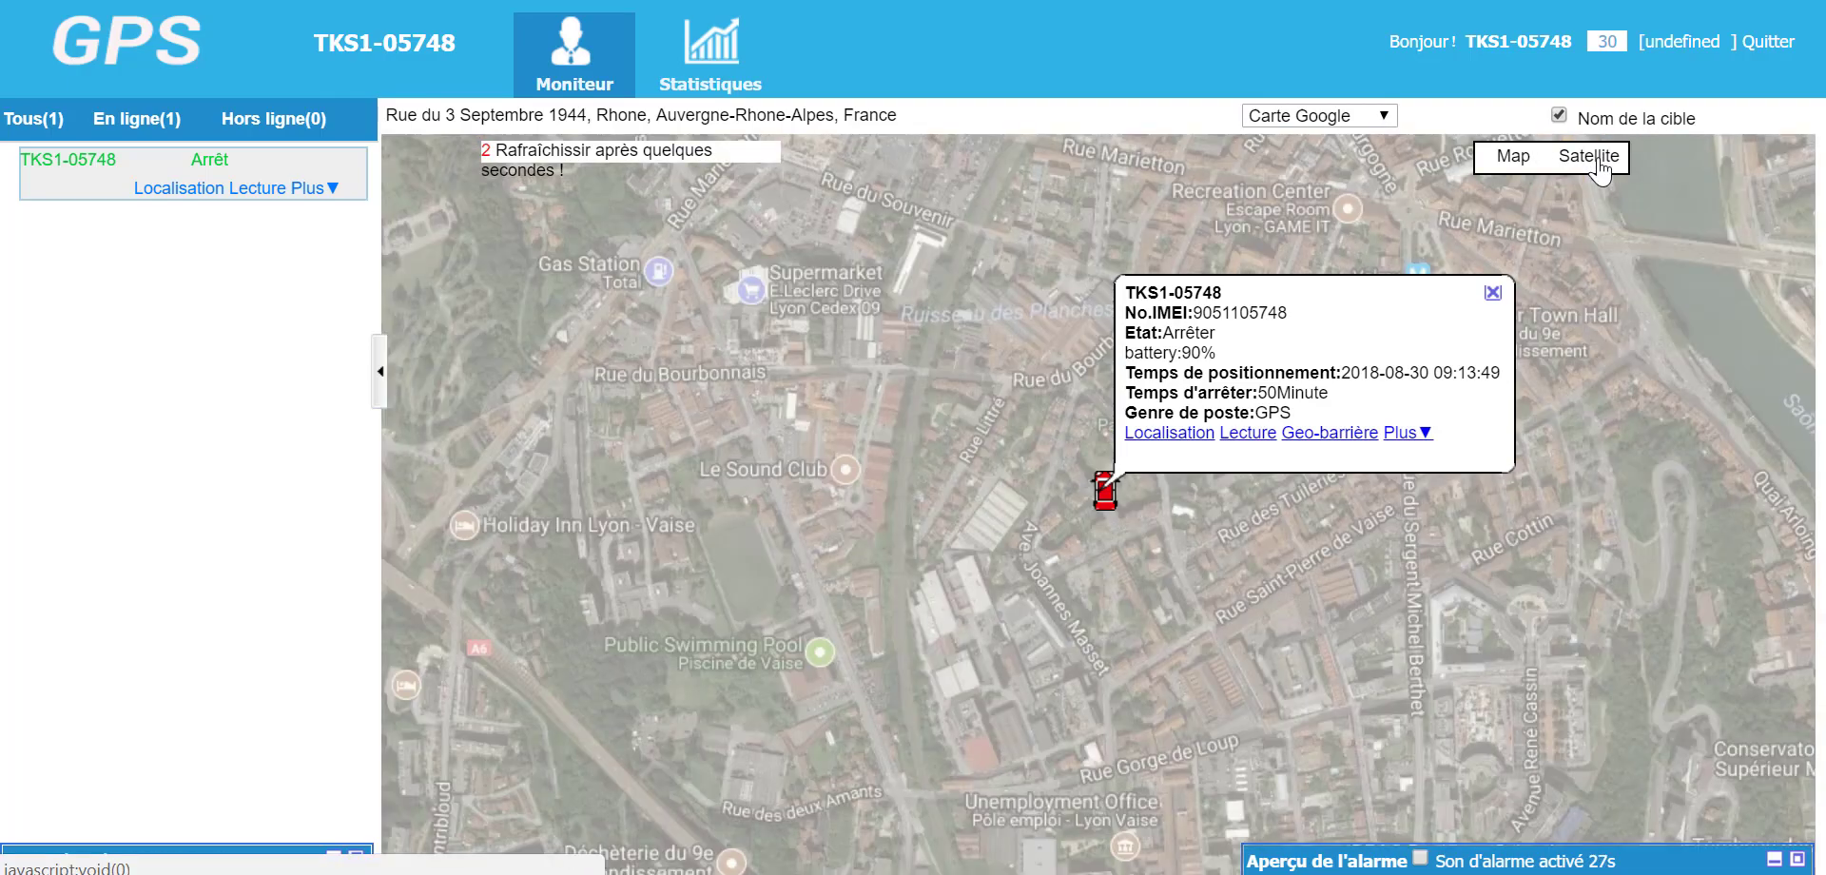
pyautogui.scroll(2, 1030, 596)
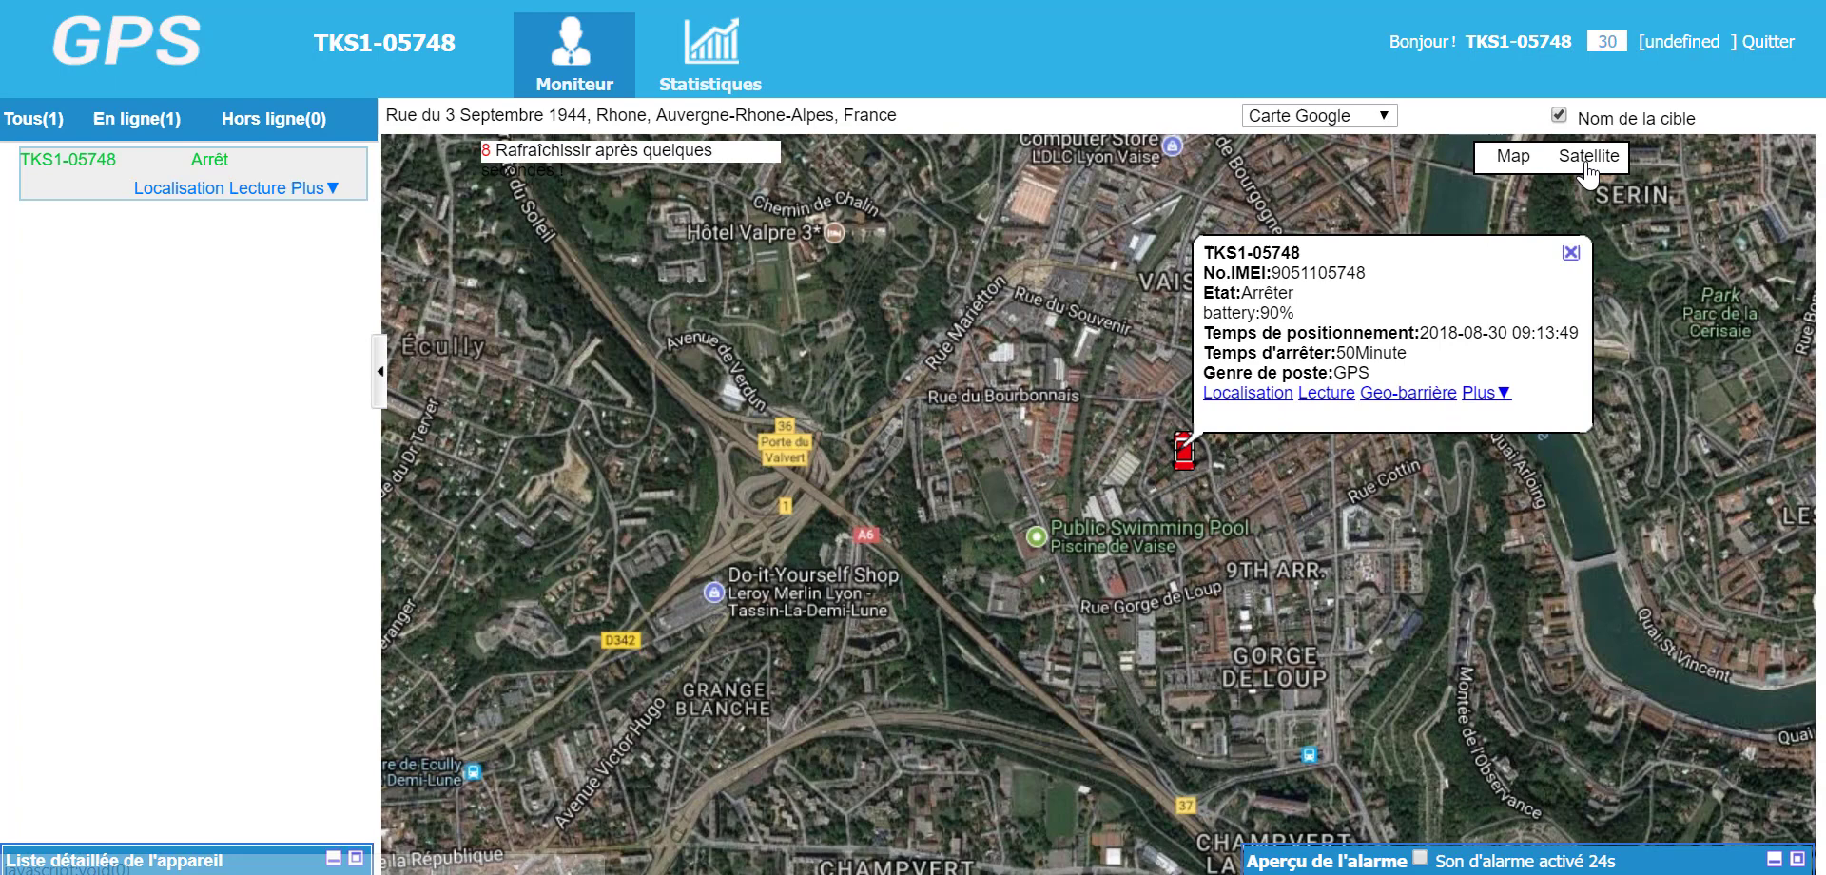
pyautogui.click(1513, 156)
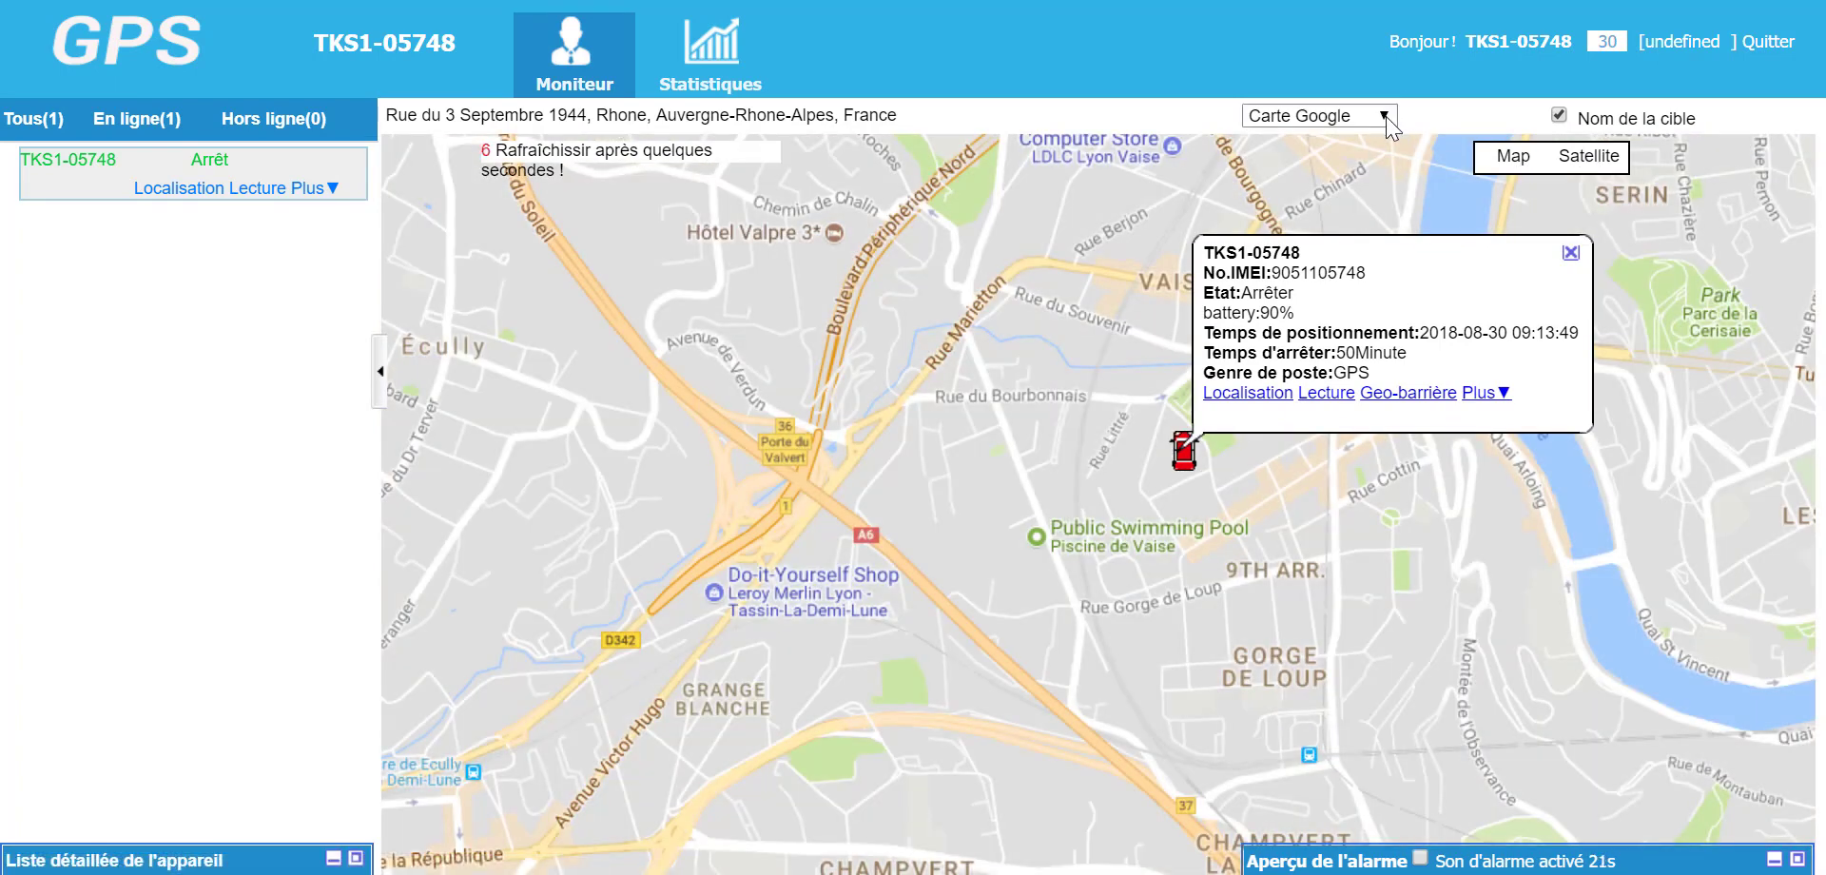
pyautogui.click(1387, 117)
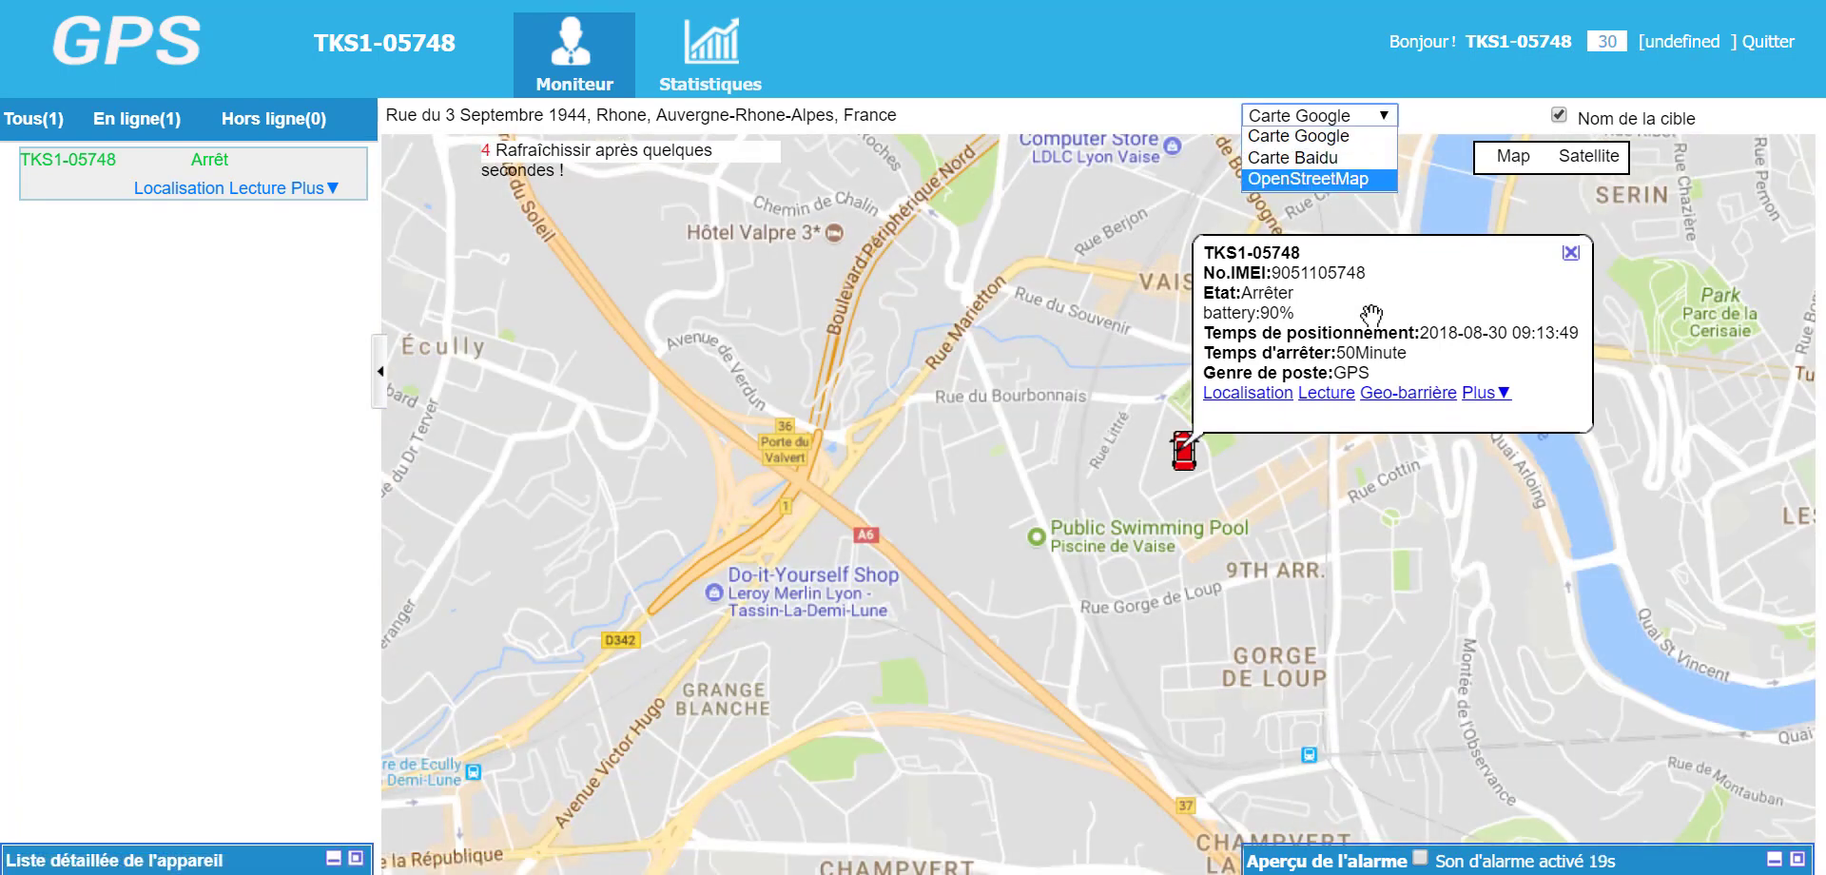
pyautogui.click(1337, 181)
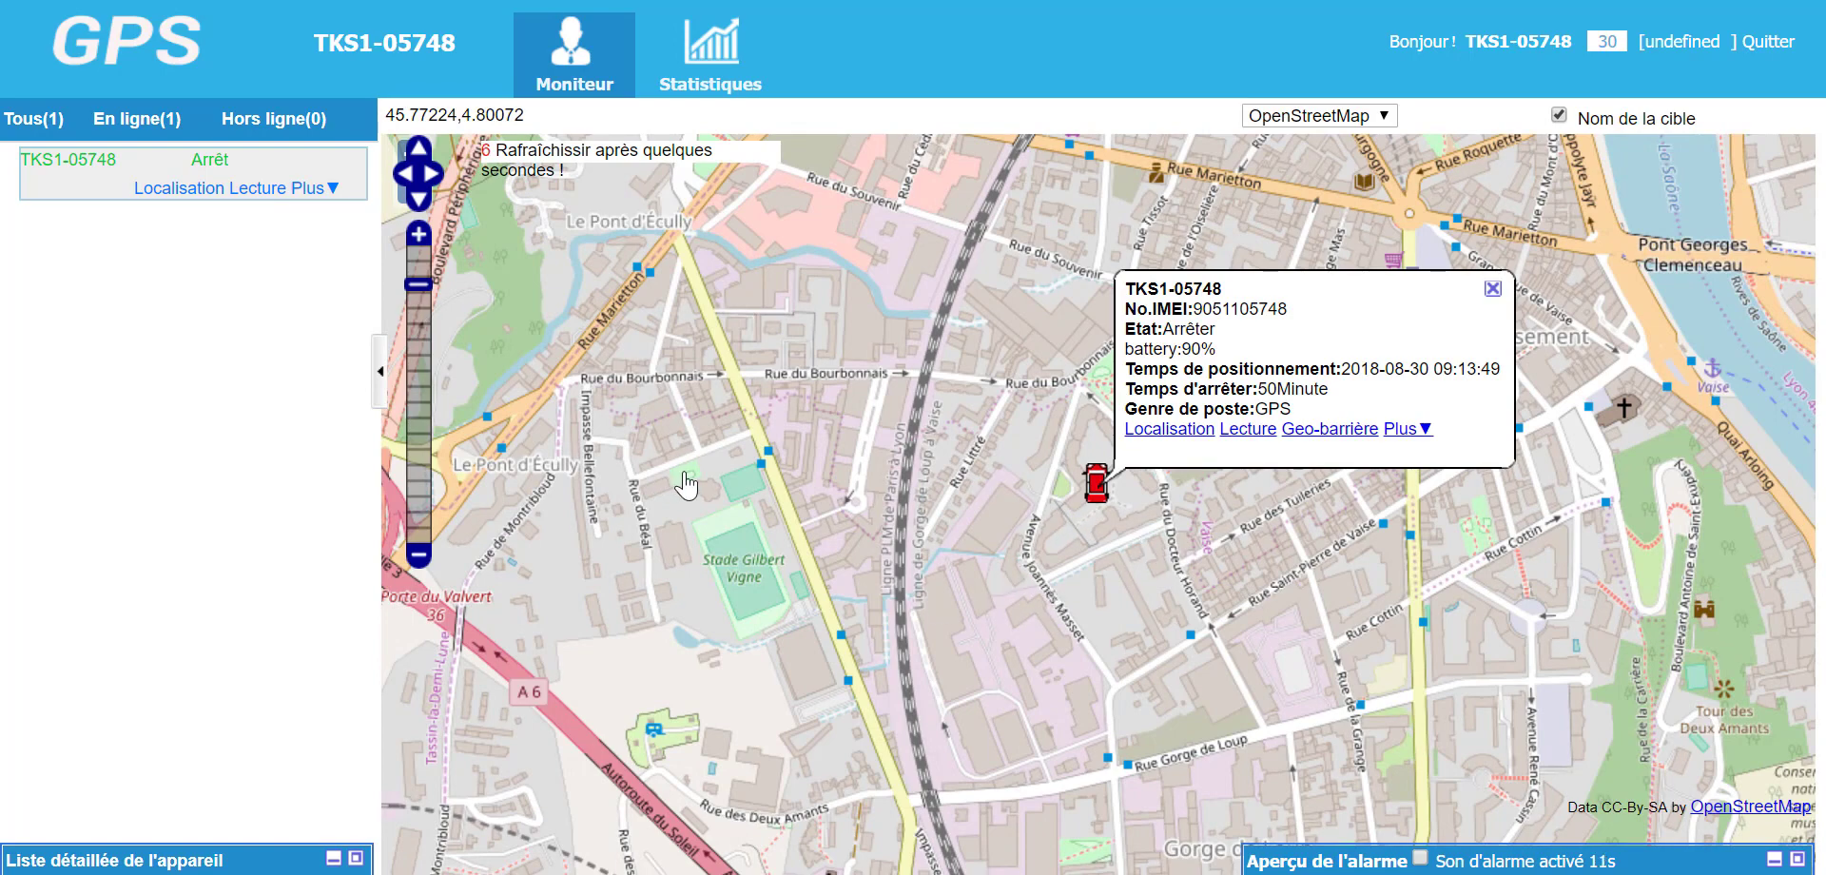
# Step: Open the tracker's geofences and examine the existing zones, such as Lacroix Laval, and the tracker's position on the map
pyautogui.click(314, 187)
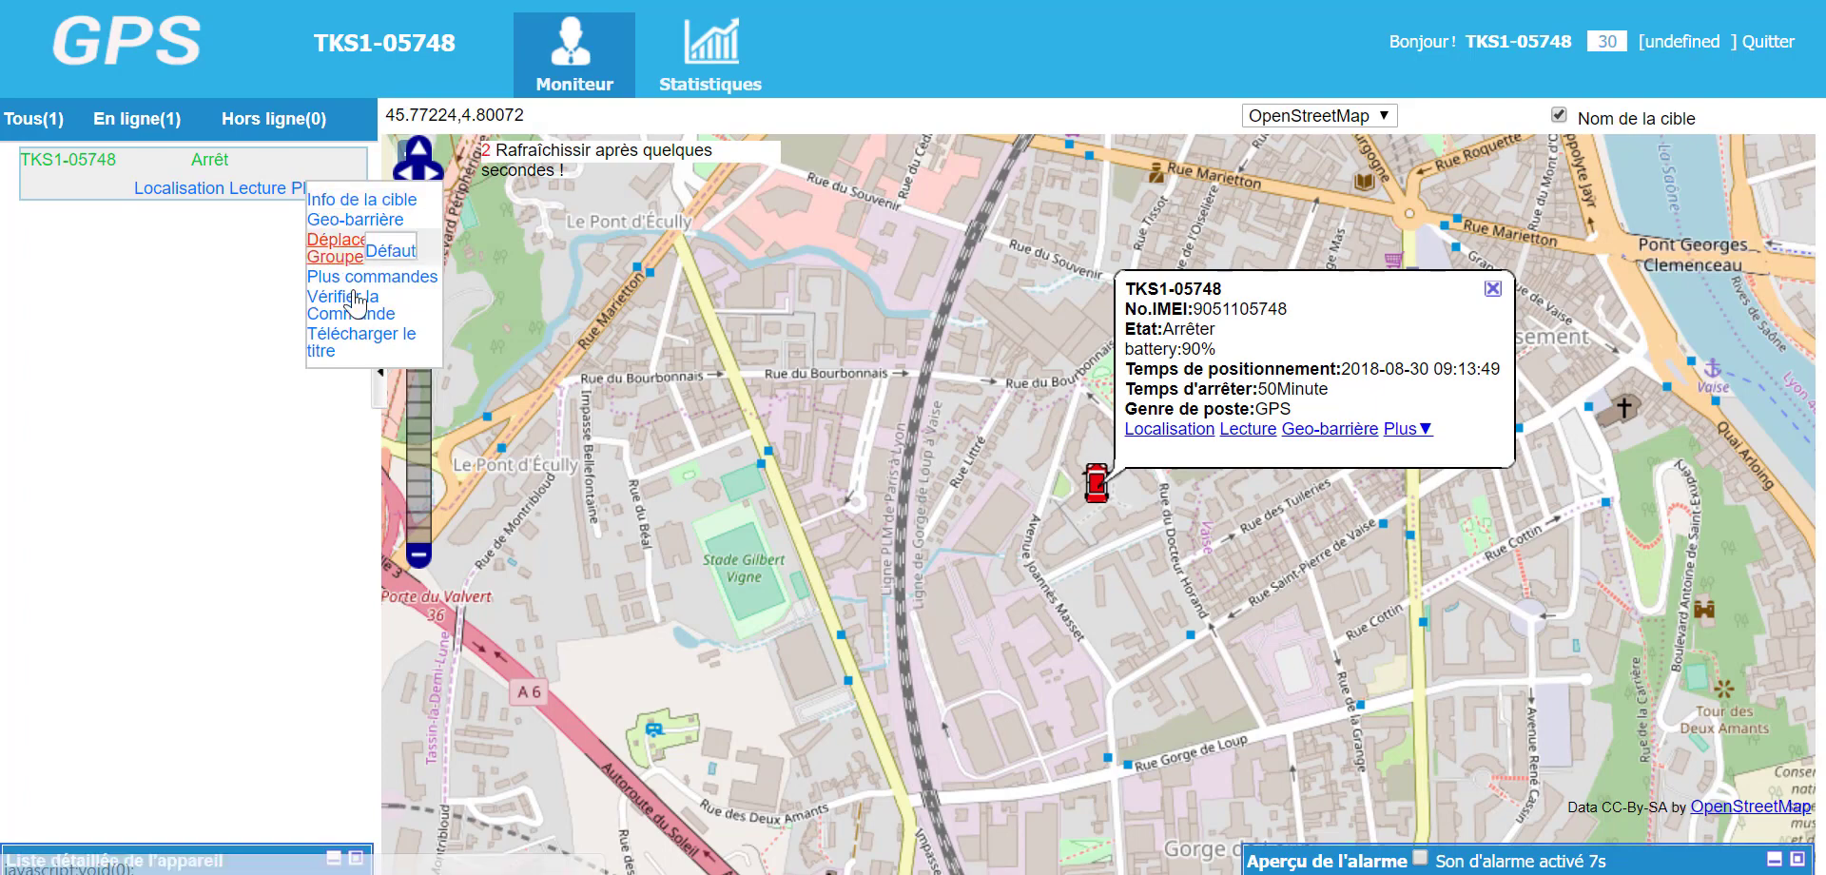
pyautogui.click(367, 227)
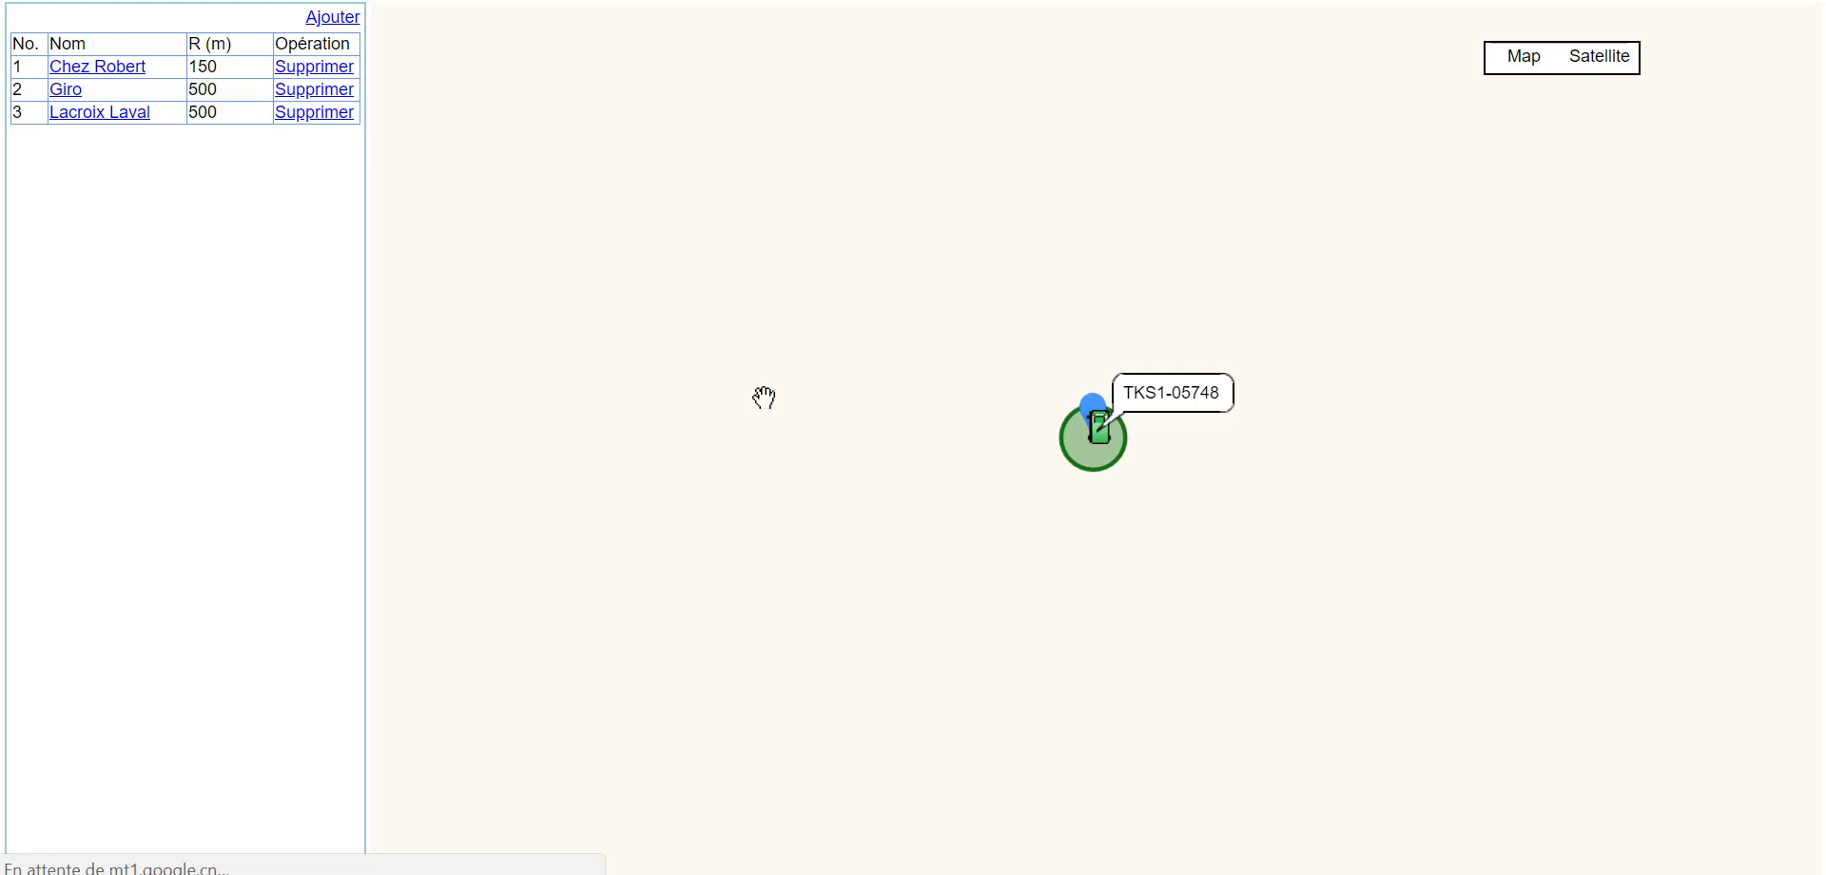
pyautogui.scroll(2, 1056, 433)
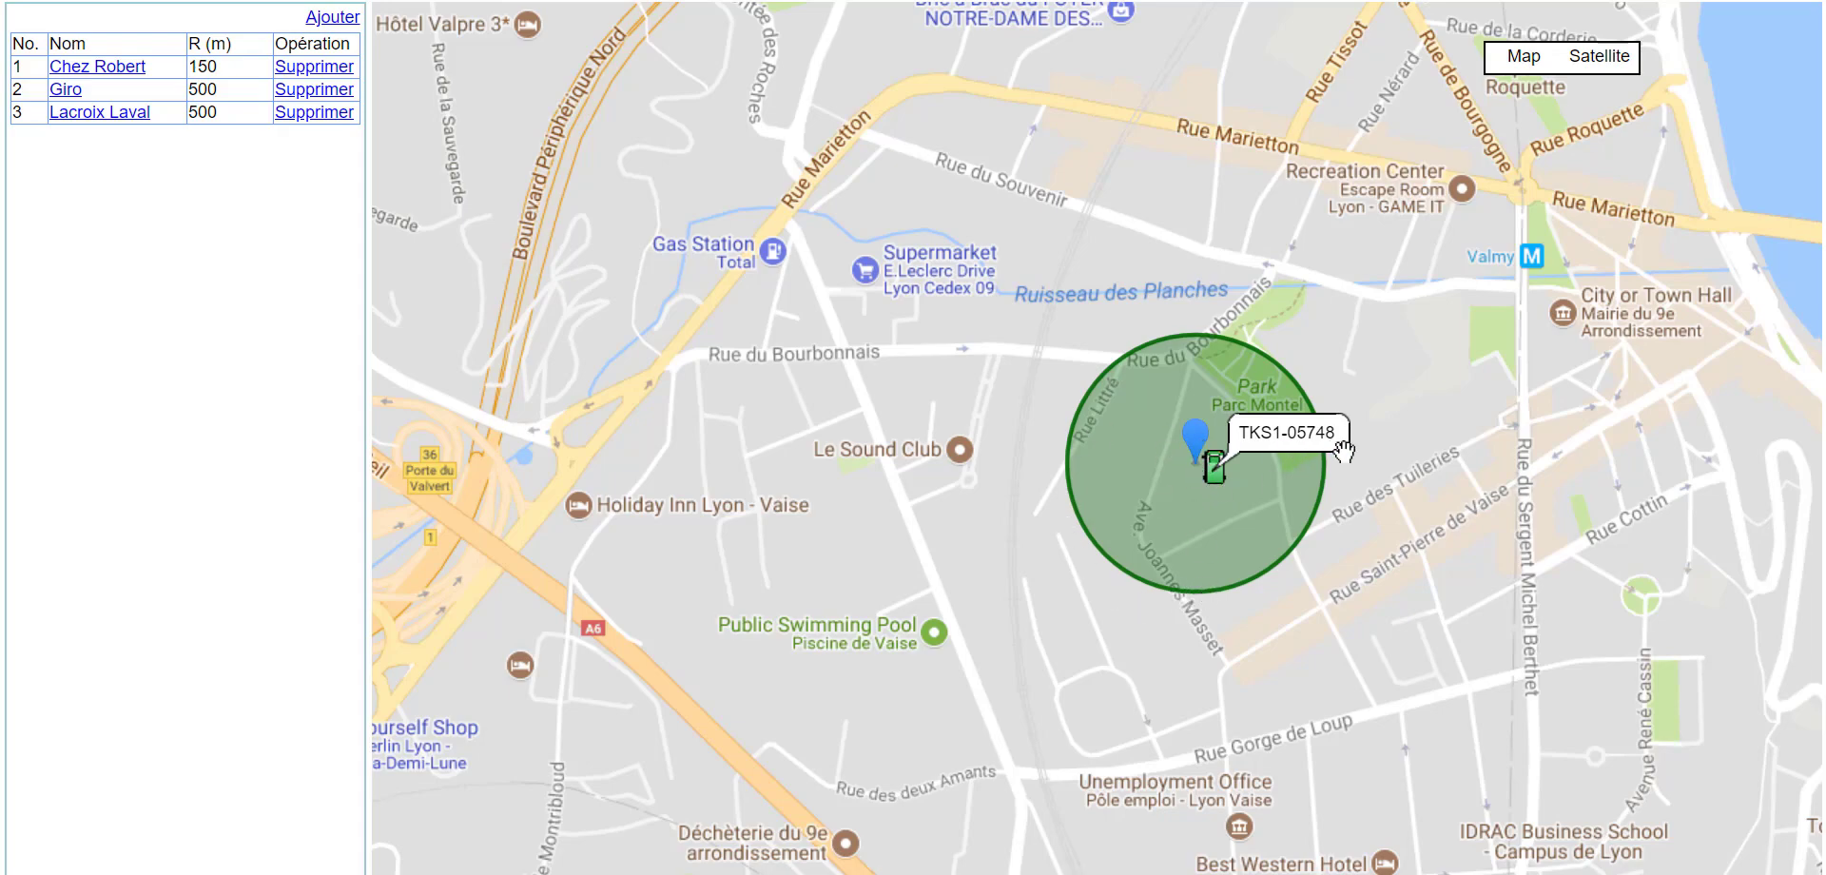
pyautogui.scroll(-1, 948, 521)
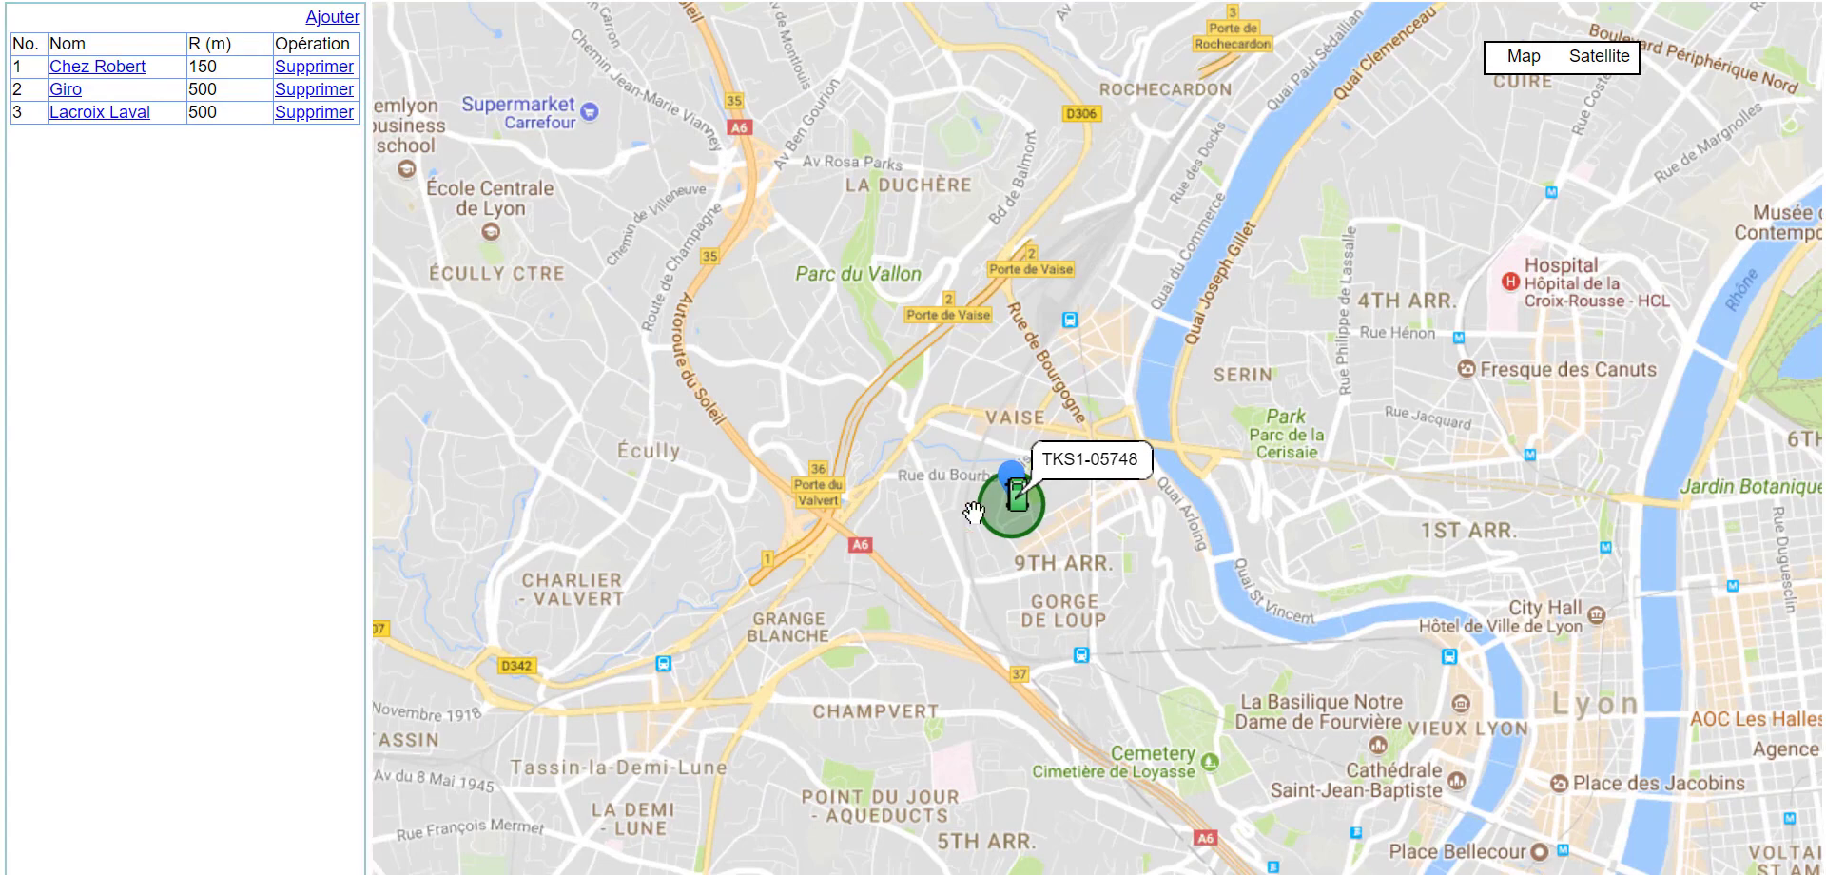
pyautogui.moveTo(867, 519); pyautogui.dragTo(1325, 511)
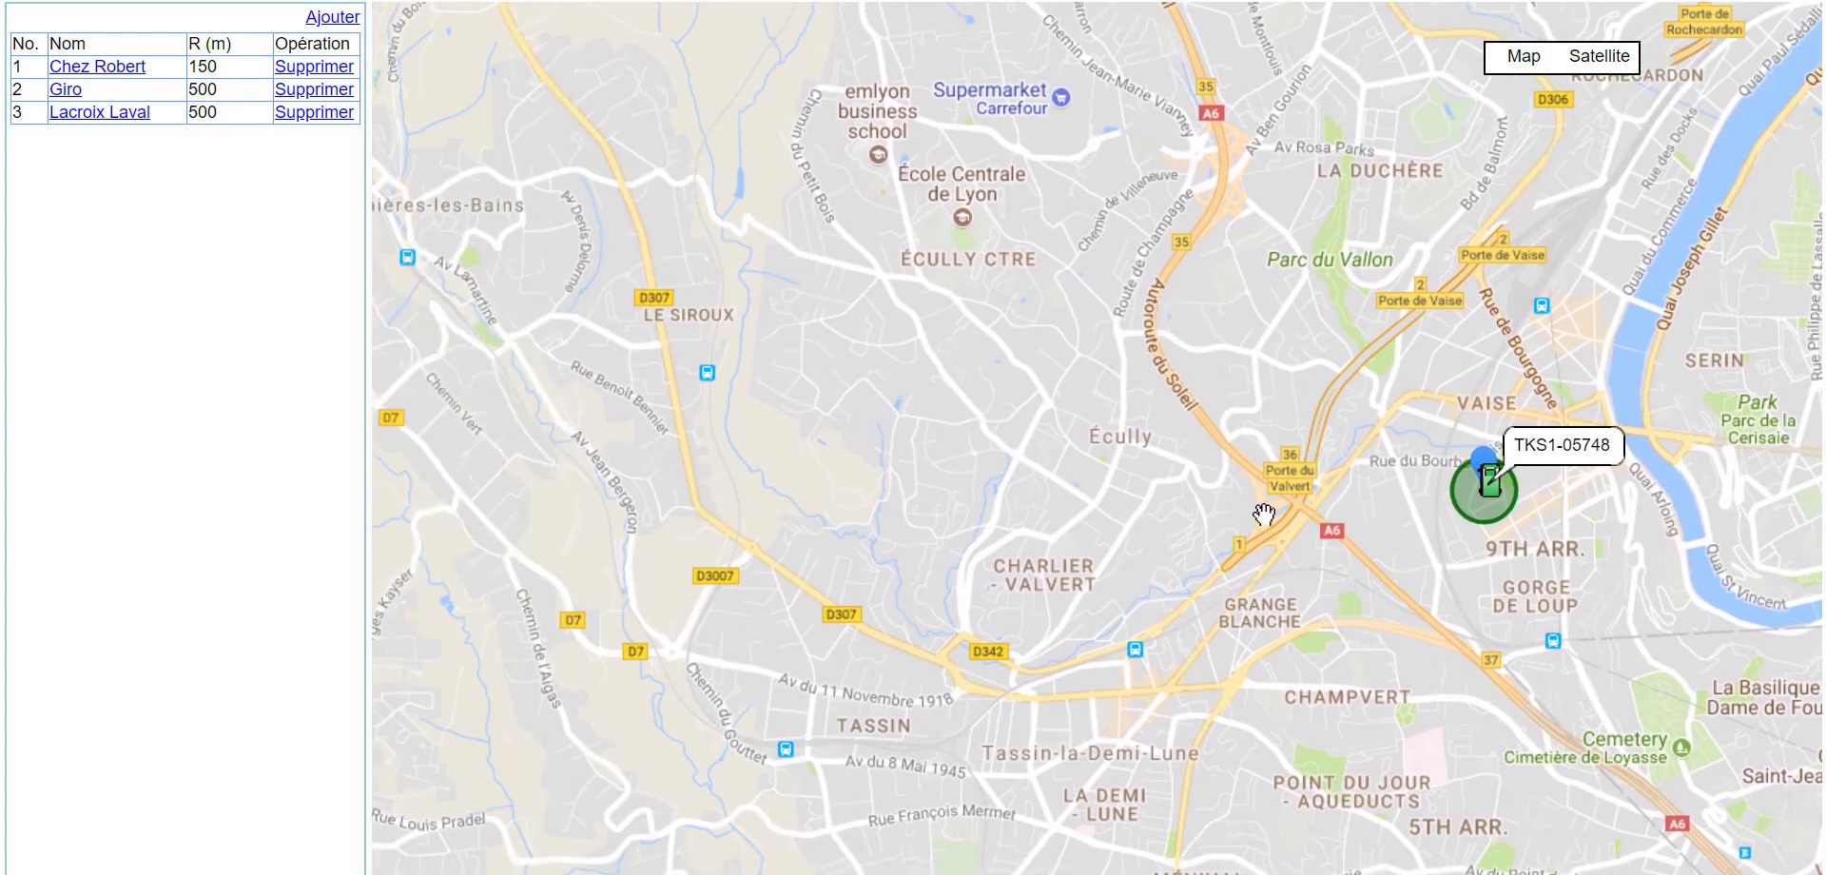
pyautogui.scroll(1, 1258, 517)
pyautogui.scroll(-2, 1258, 517)
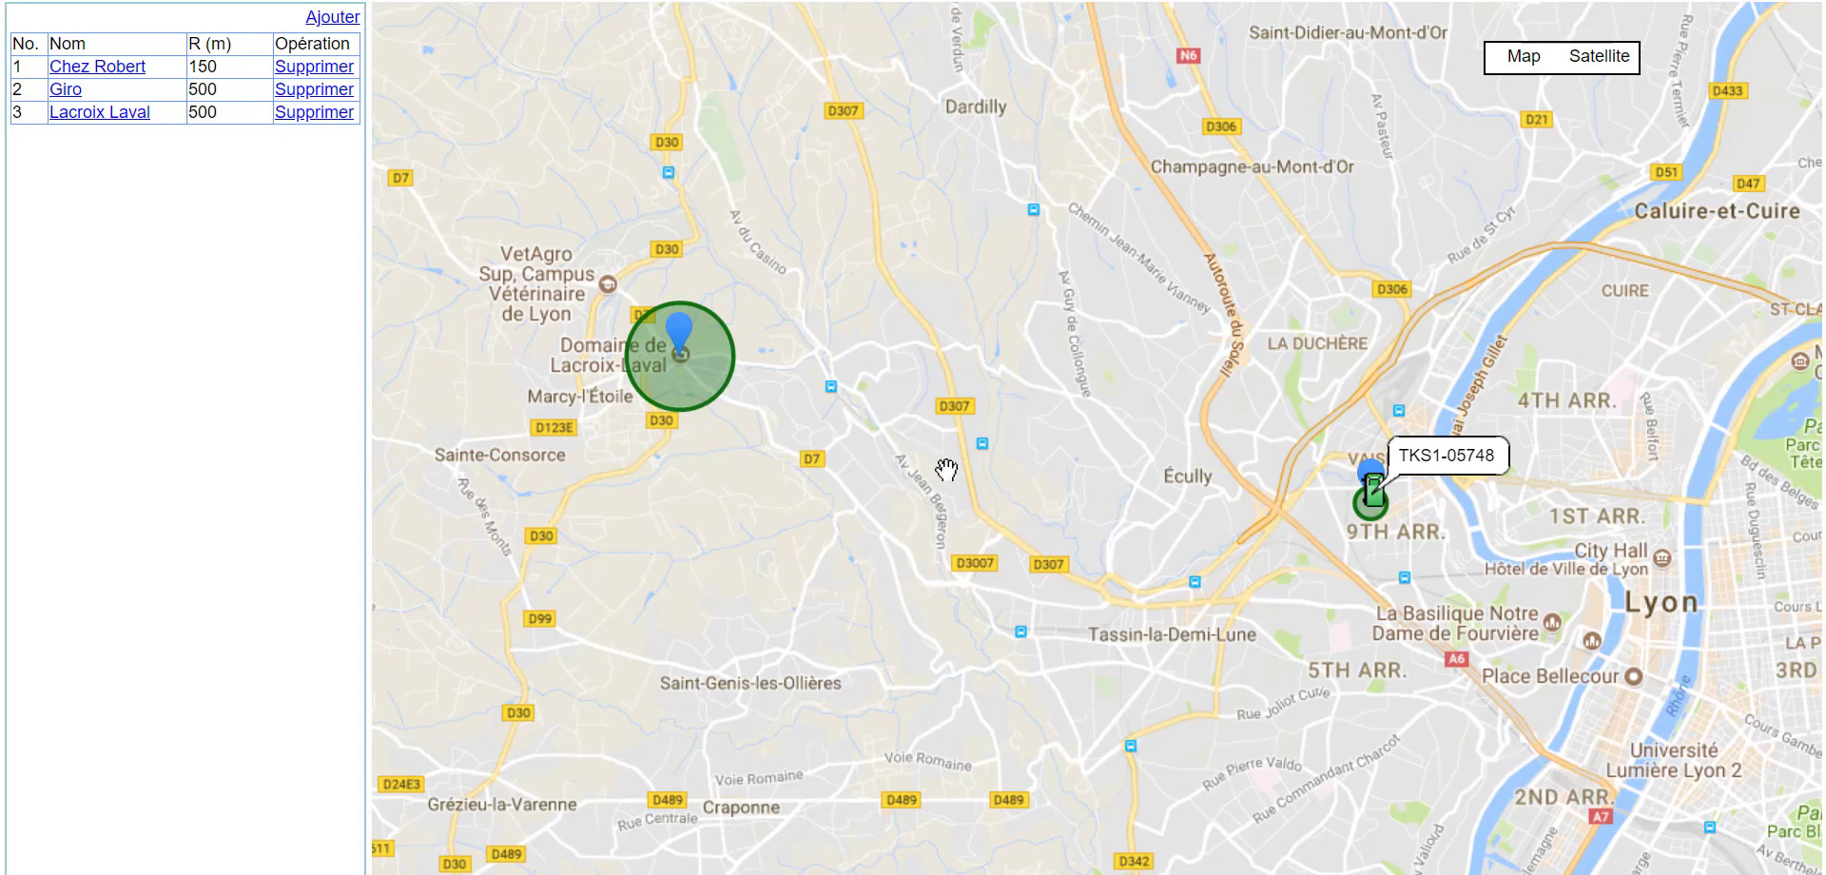
pyautogui.scroll(1, 1256, 479)
pyautogui.scroll(-1, 1263, 475)
pyautogui.moveTo(1093, 498); pyautogui.dragTo(1183, 505)
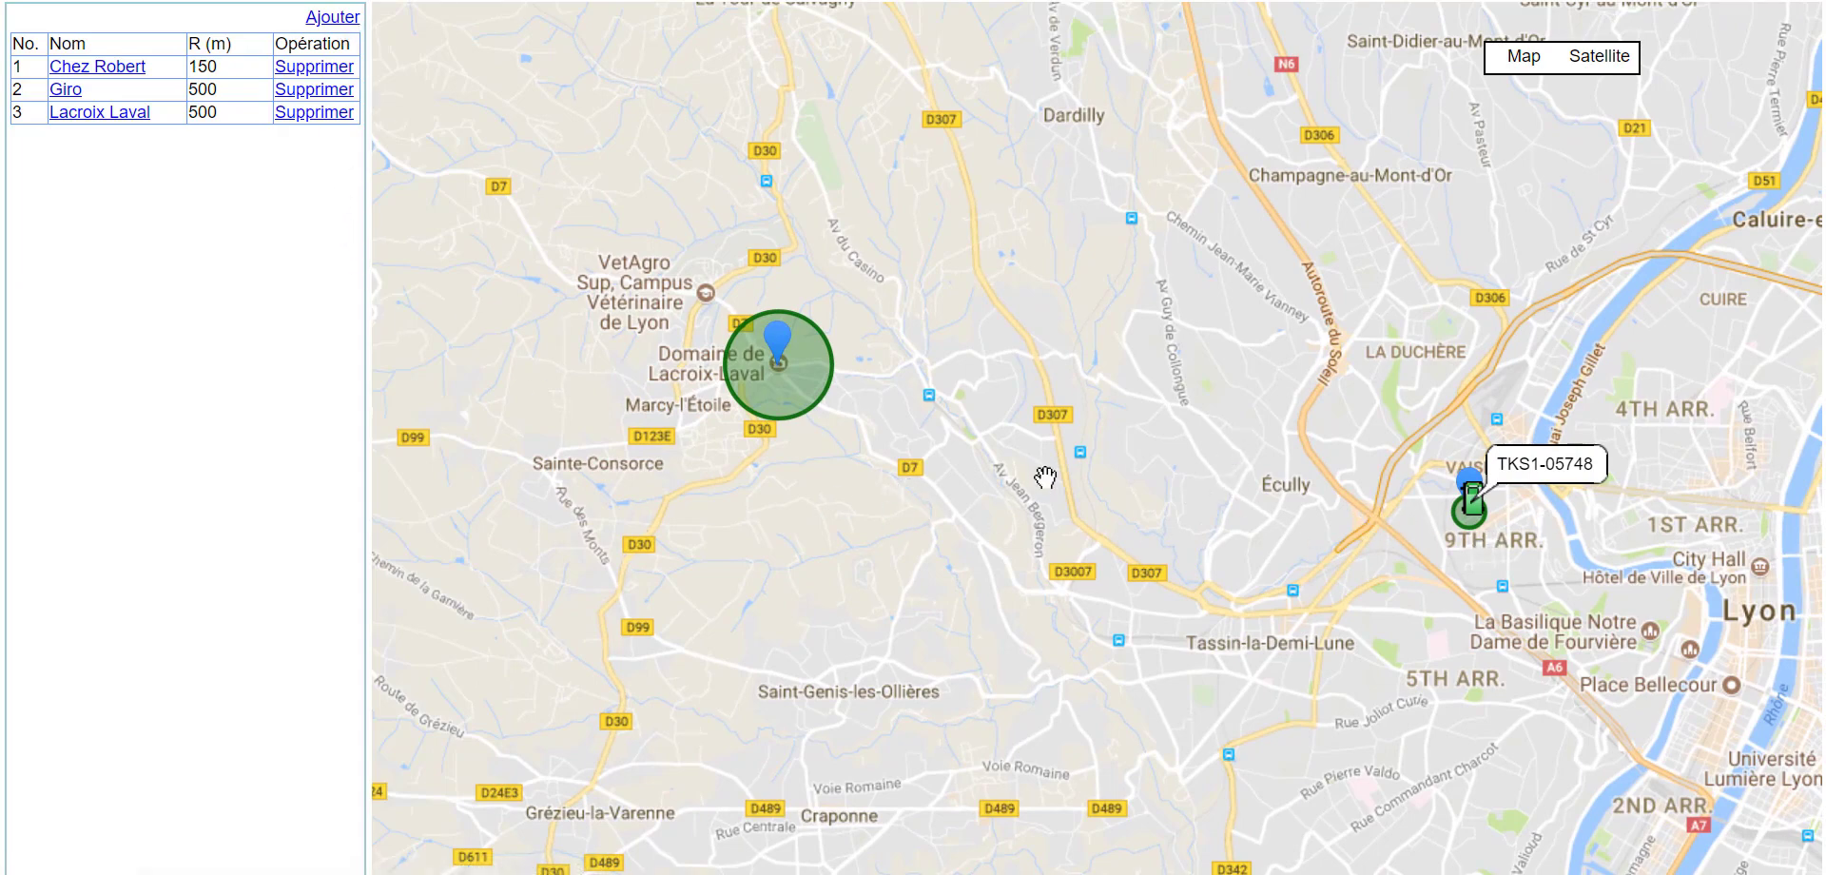
pyautogui.scroll(2, 1039, 528)
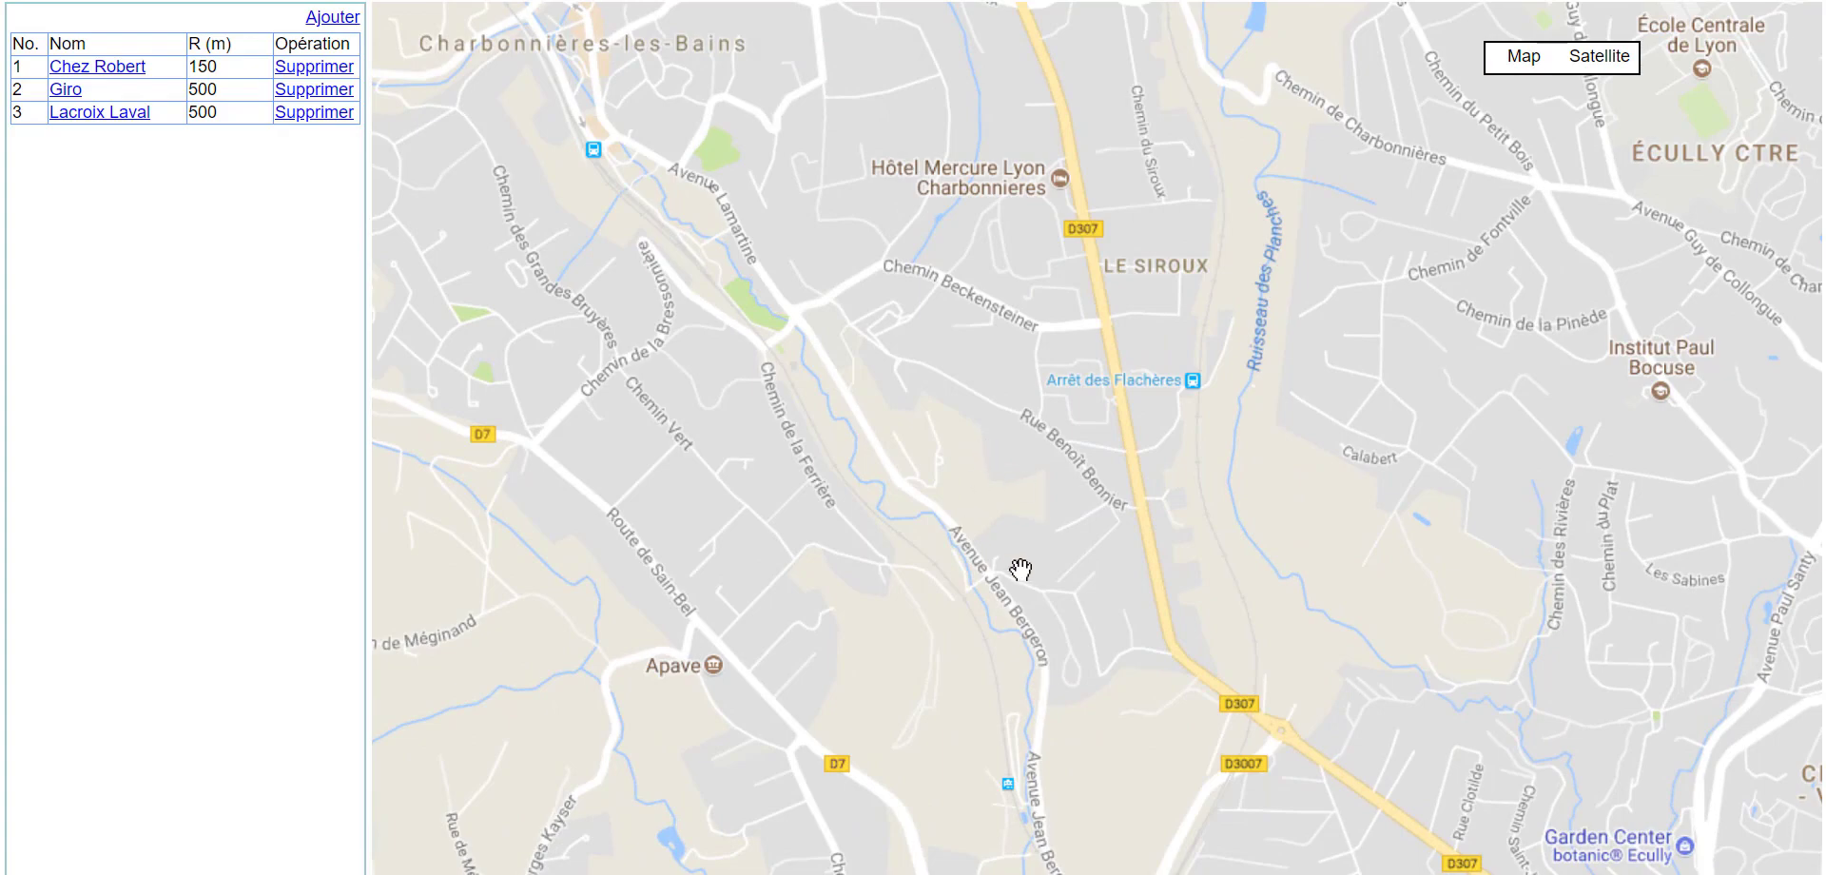
pyautogui.scroll(-2, 980, 487)
pyautogui.moveTo(1073, 441); pyautogui.dragTo(938, 423)
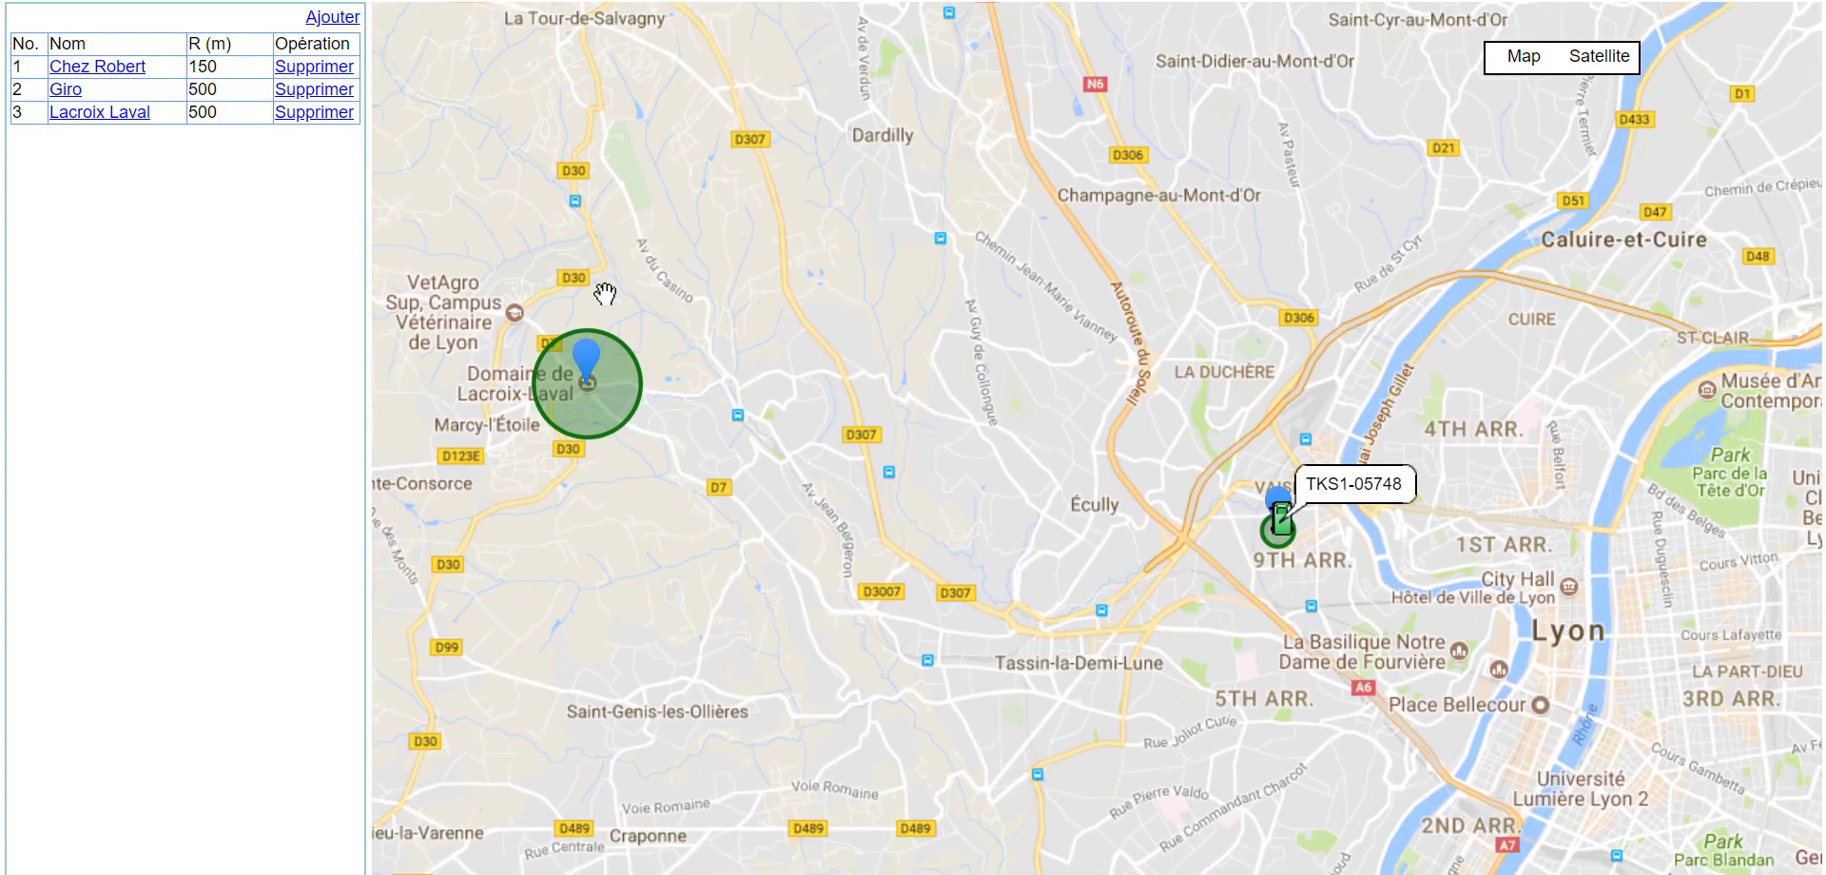
# Step: Start adding a geofence and centre its circle on Écully, keeping the form clear of the zone
pyautogui.click(333, 19)
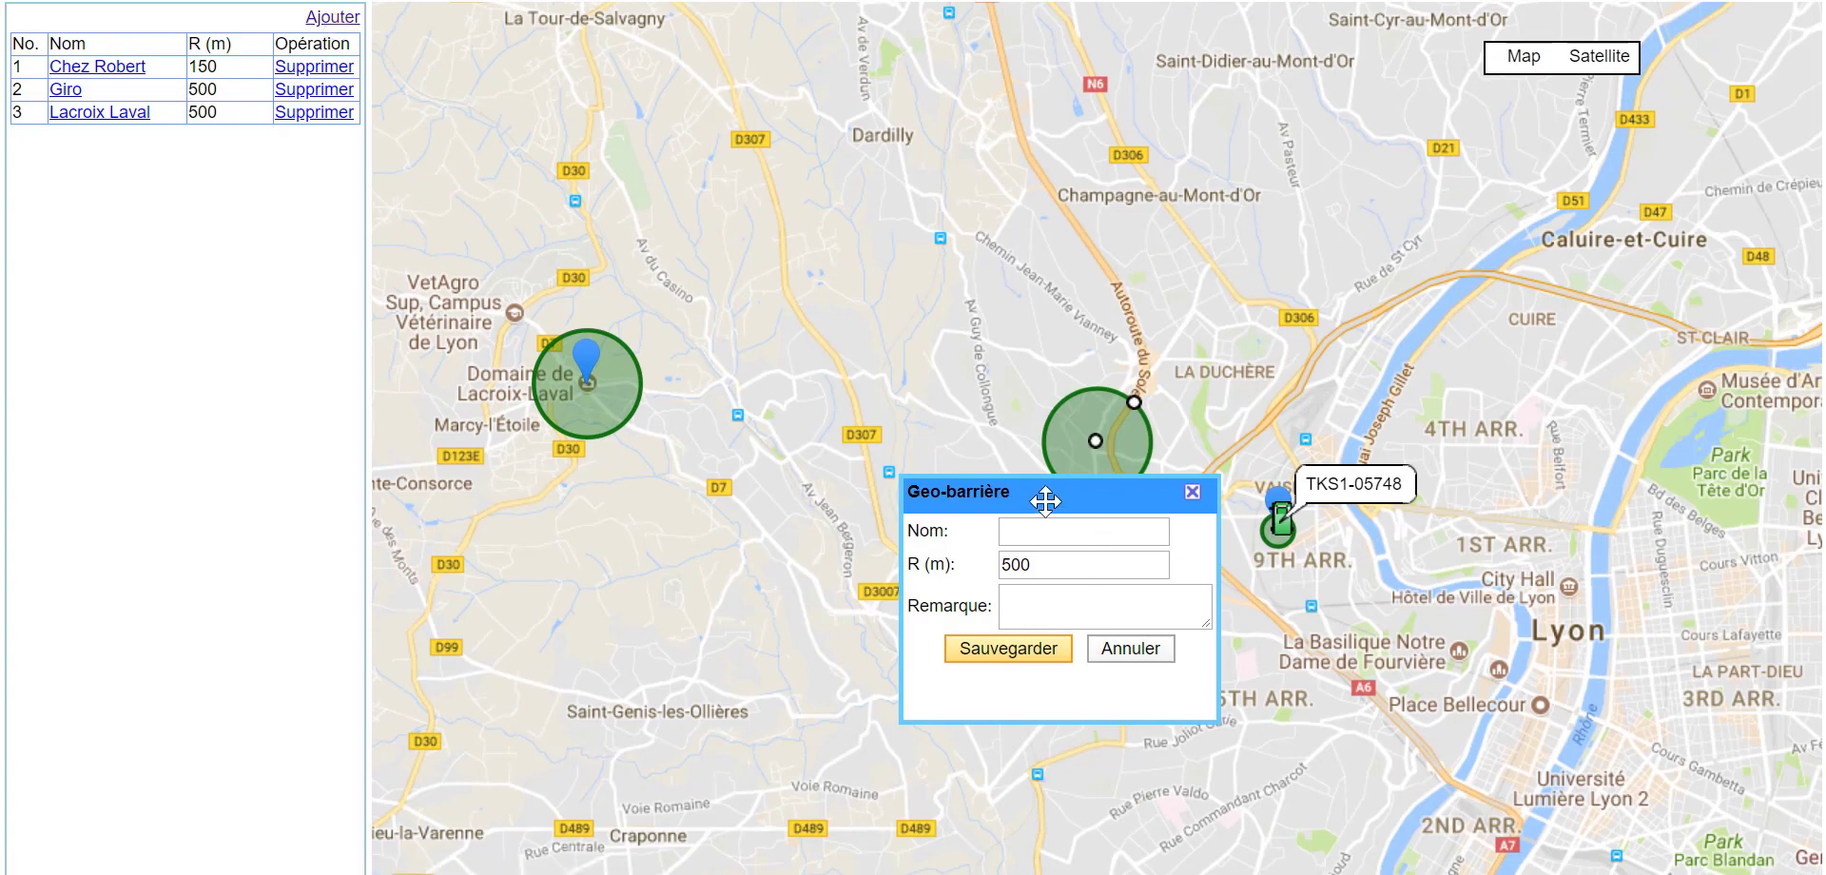
pyautogui.moveTo(1045, 501); pyautogui.dragTo(725, 570)
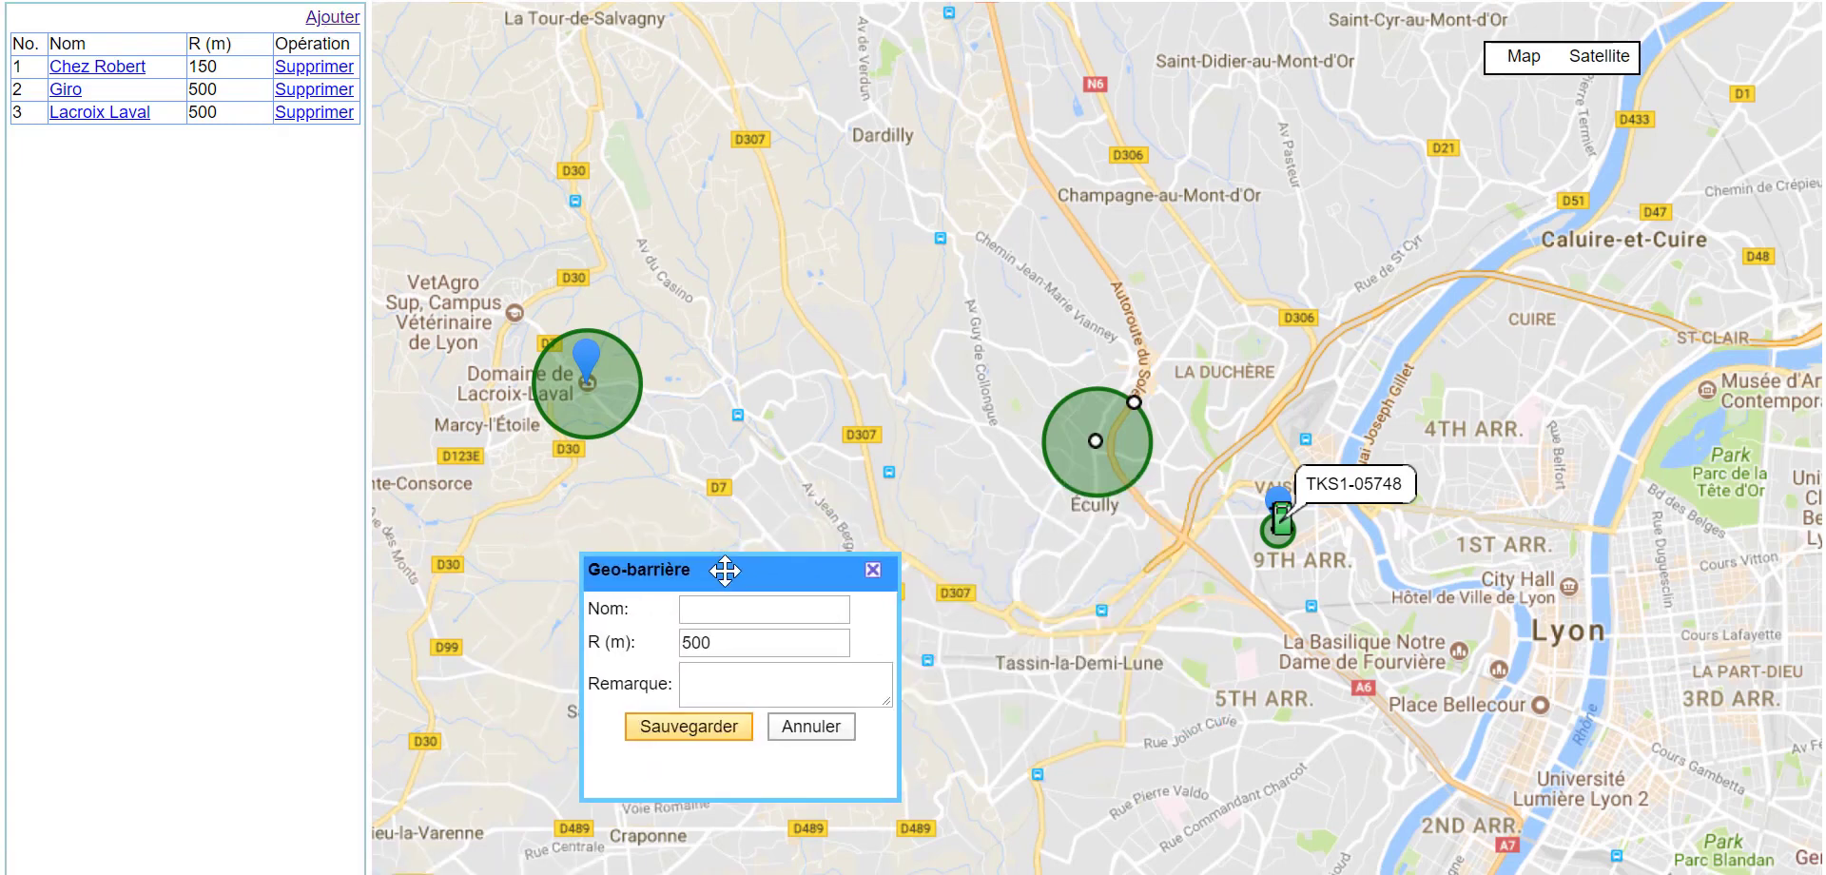
pyautogui.moveTo(1062, 486); pyautogui.dragTo(992, 466)
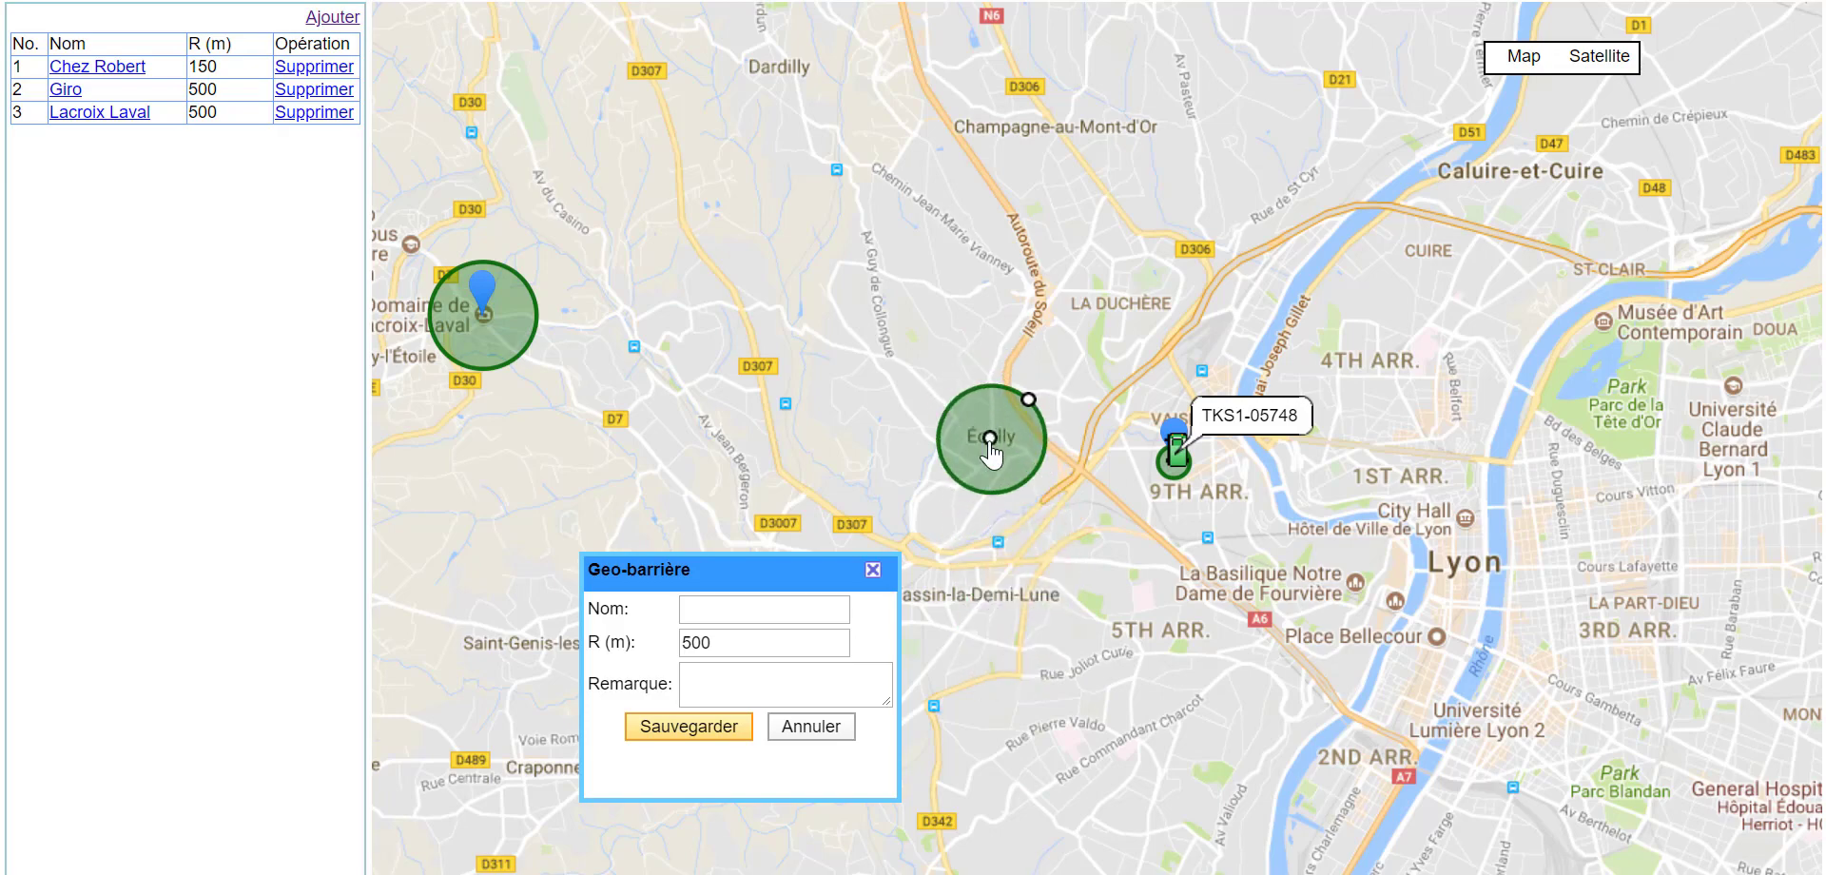
# Step: Resize the new geofence circle around Écully, ending with a radius of about 246 m
pyautogui.scroll(1, 1016, 544)
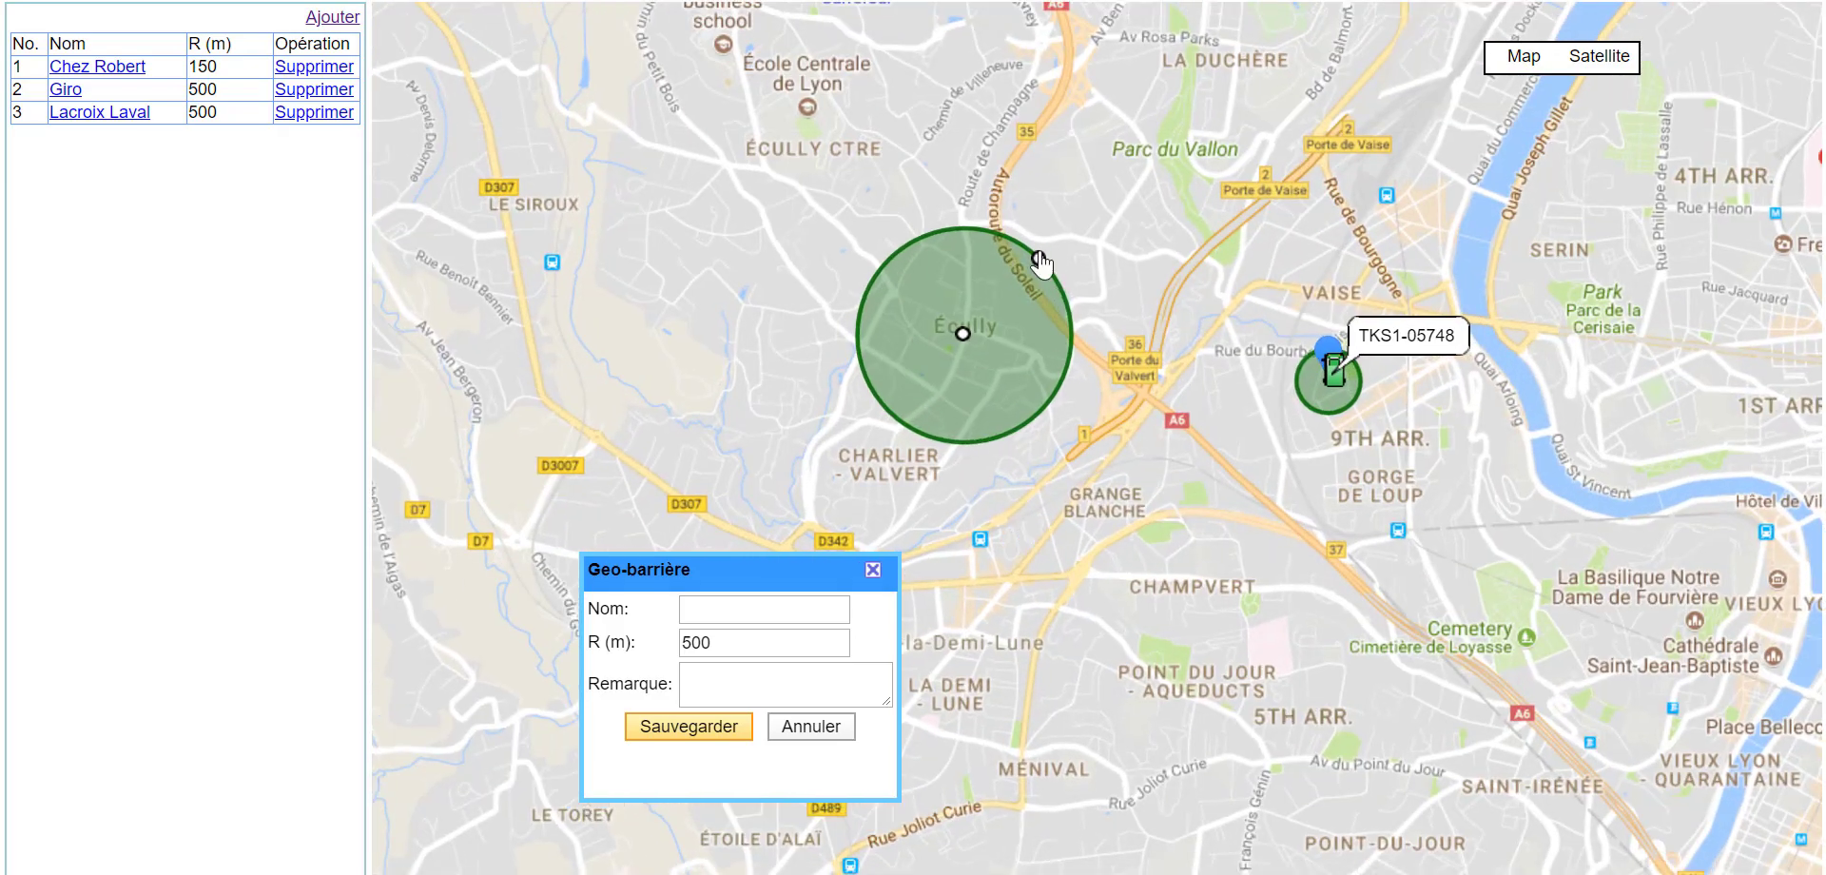
pyautogui.moveTo(1039, 258); pyautogui.dragTo(1025, 304)
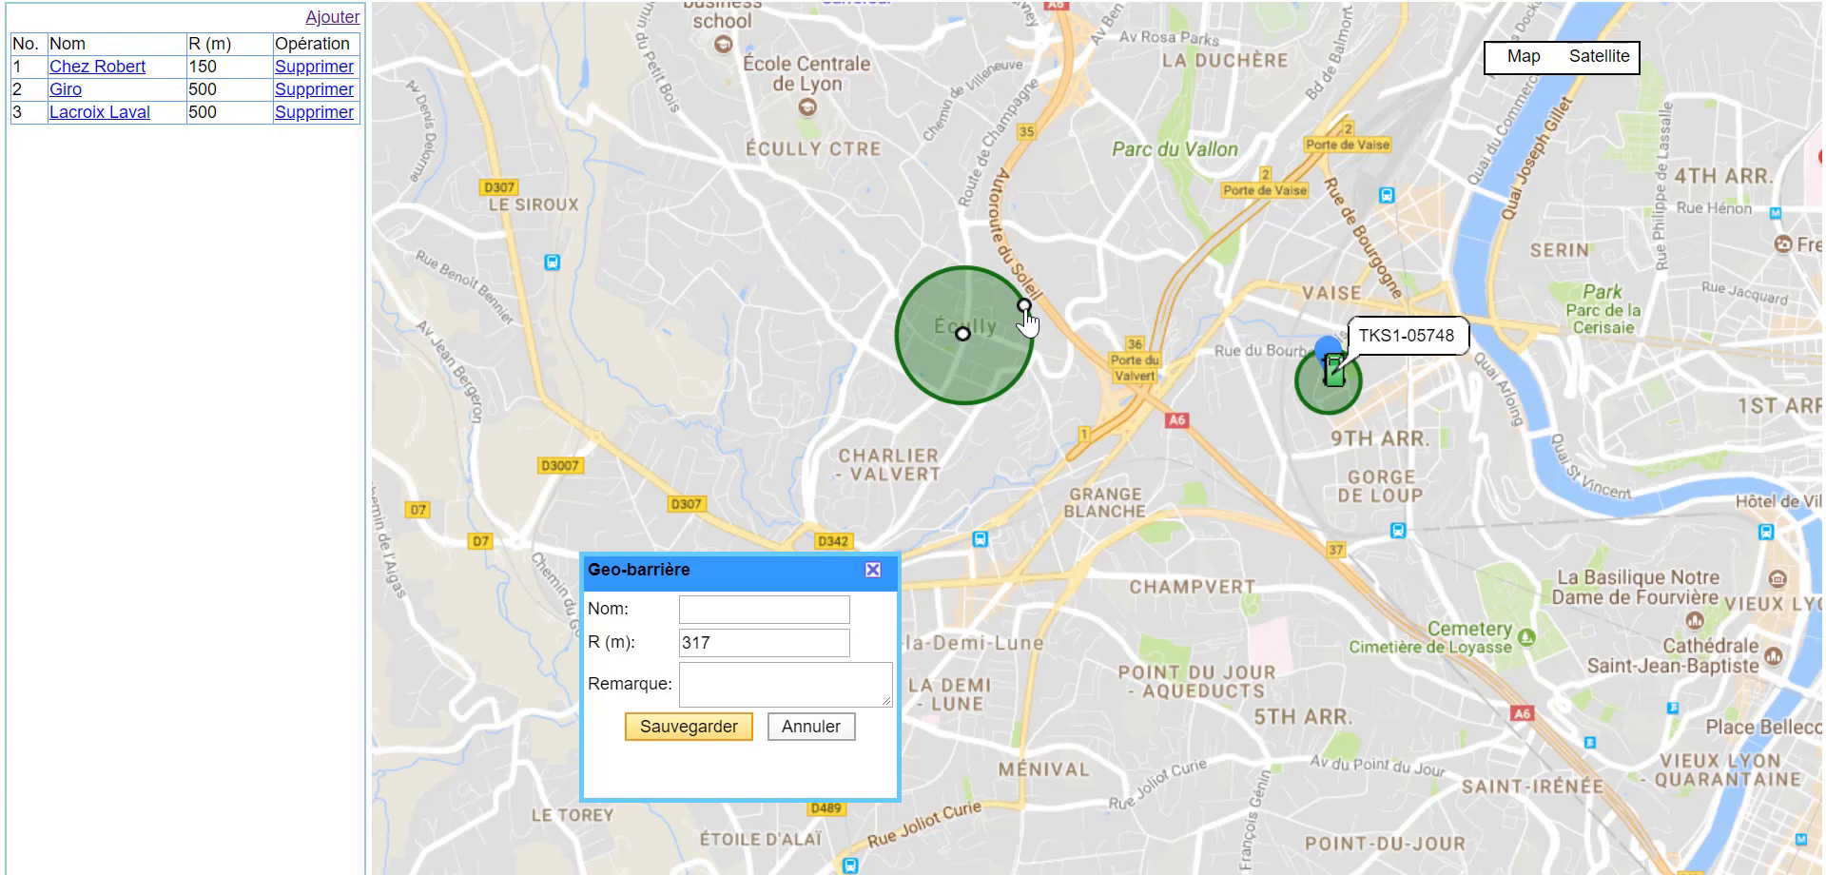
pyautogui.moveTo(1024, 305); pyautogui.dragTo(1033, 298)
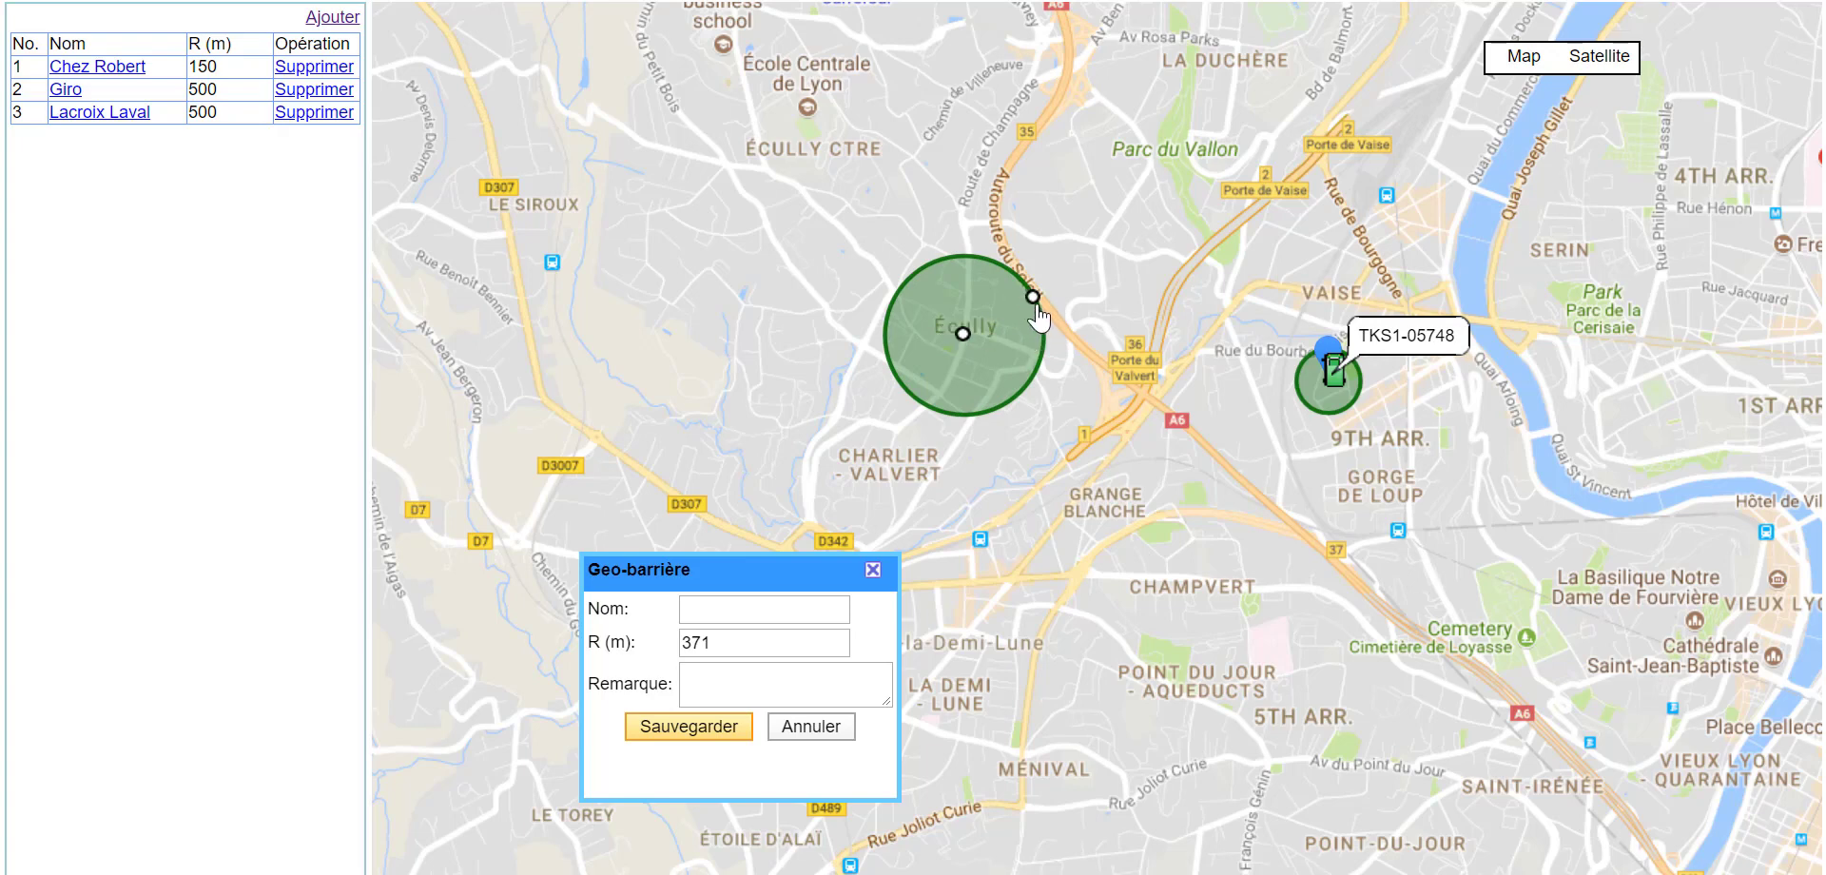
pyautogui.moveTo(1031, 303)
pyautogui.mouseDown()
pyautogui.moveTo(990, 320)
pyautogui.moveTo(1024, 304)
pyautogui.moveTo(996, 329)
pyautogui.moveTo(1014, 317)
pyautogui.mouseUp()
pyautogui.scroll(1, 1020, 411)
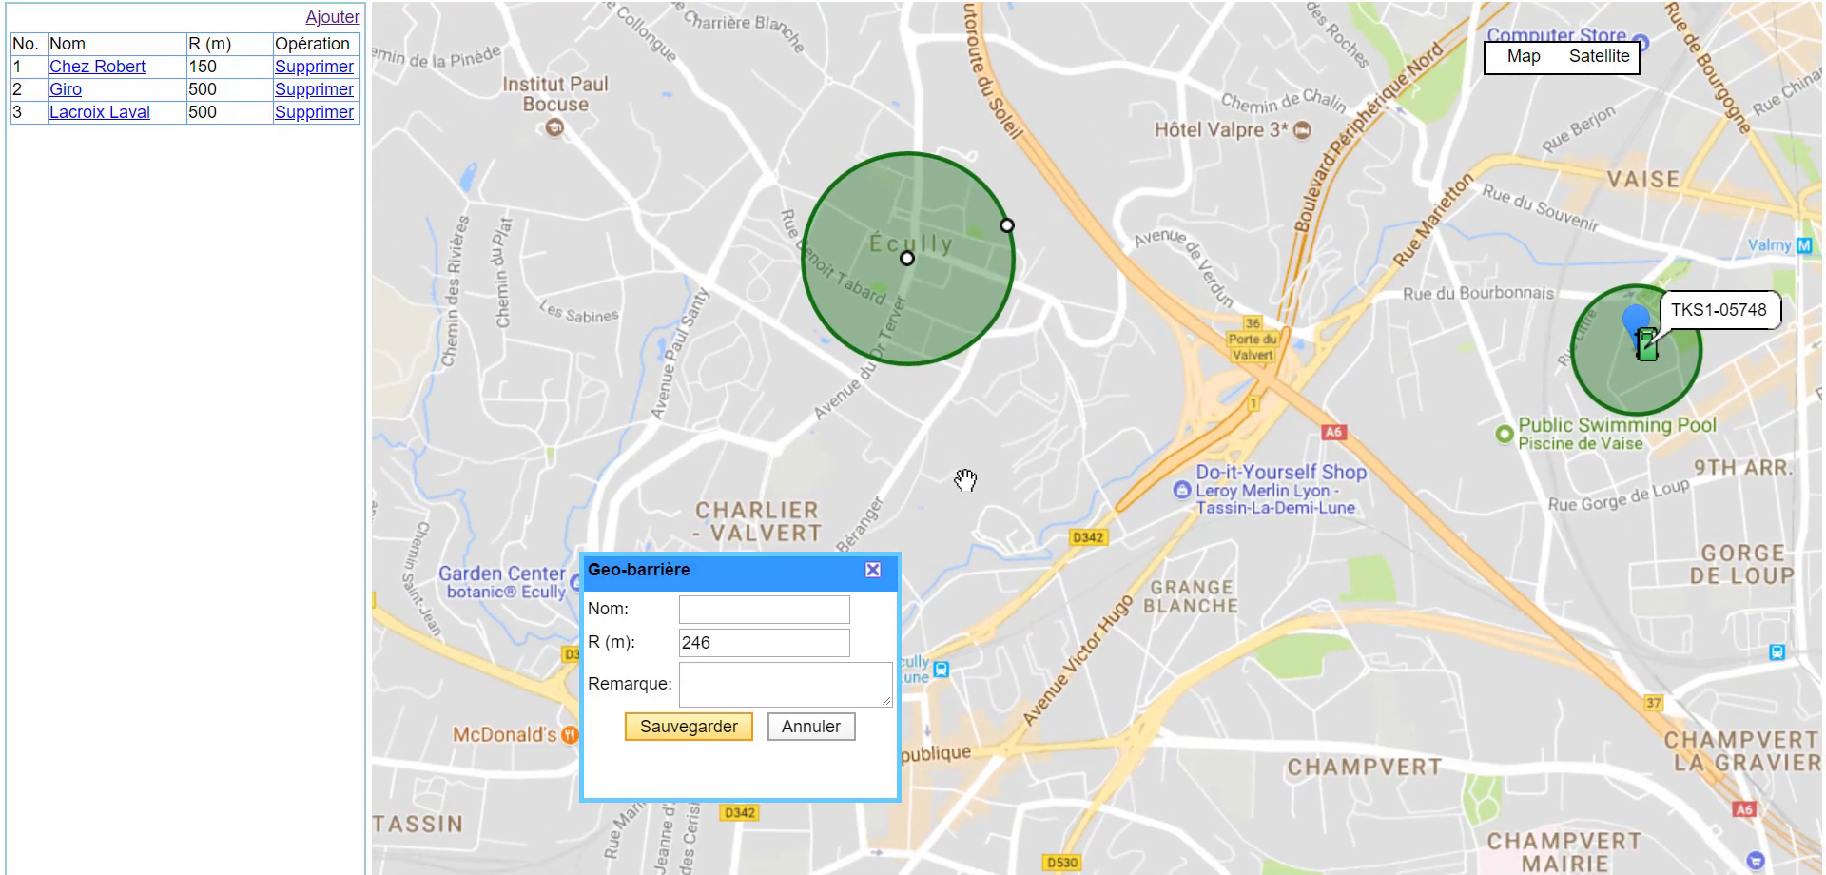
# Step: Name the new geofence Ecully and save it
pyautogui.click(711, 618)
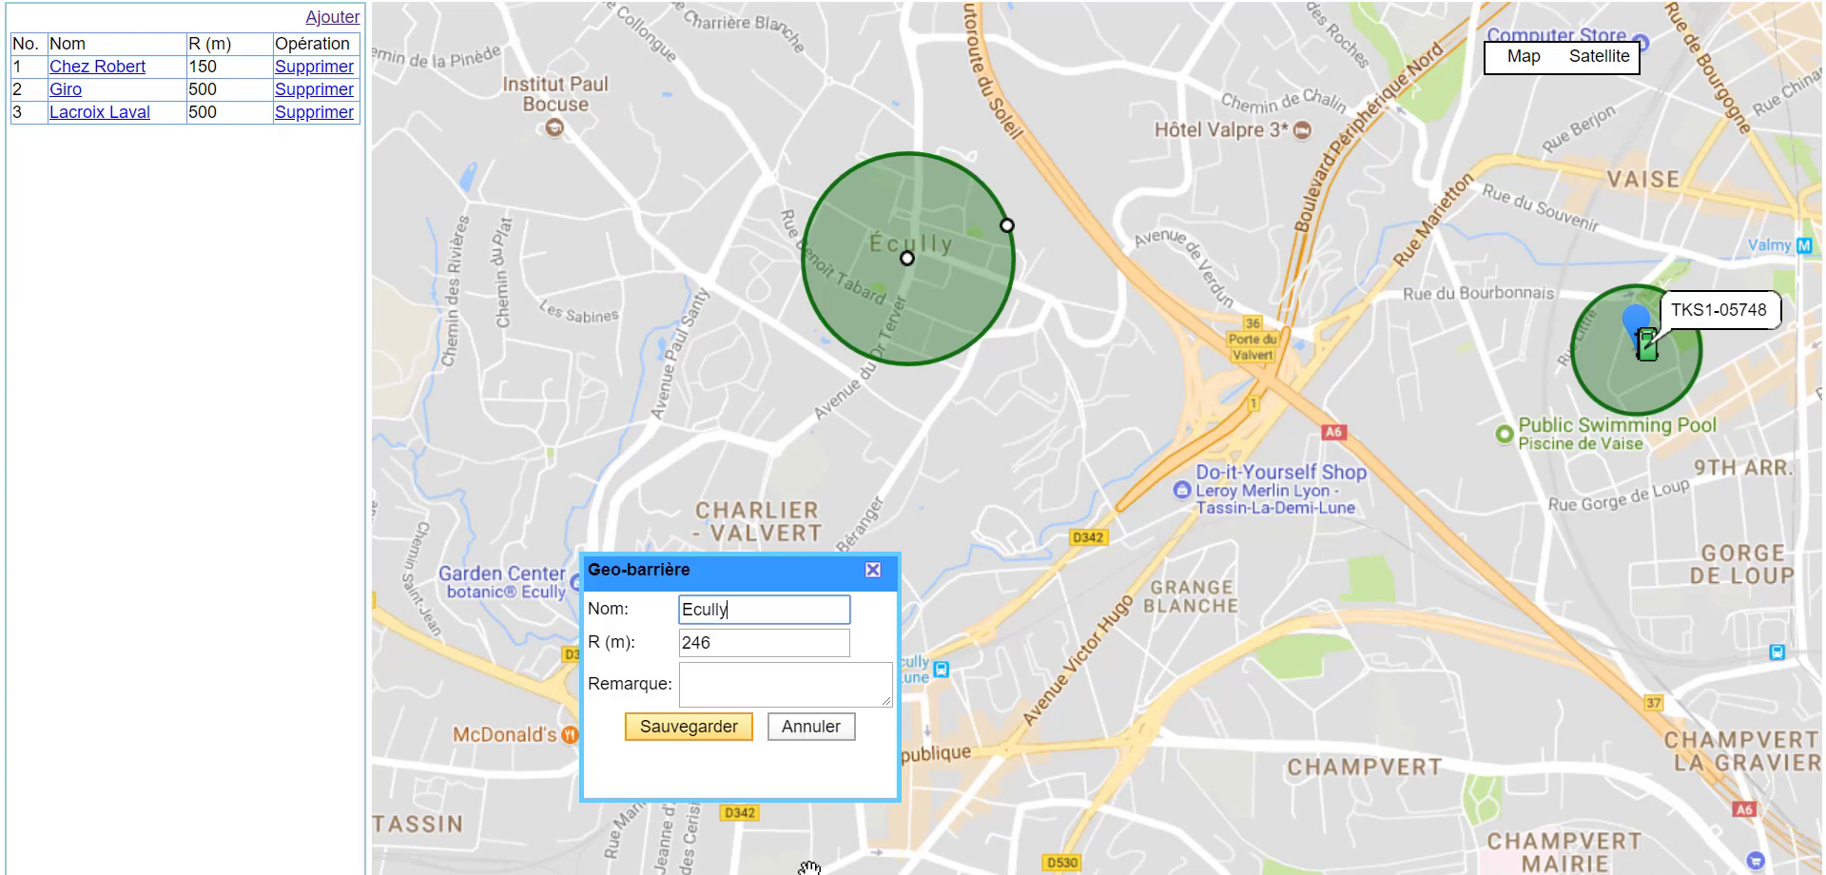
pyautogui.click(695, 738)
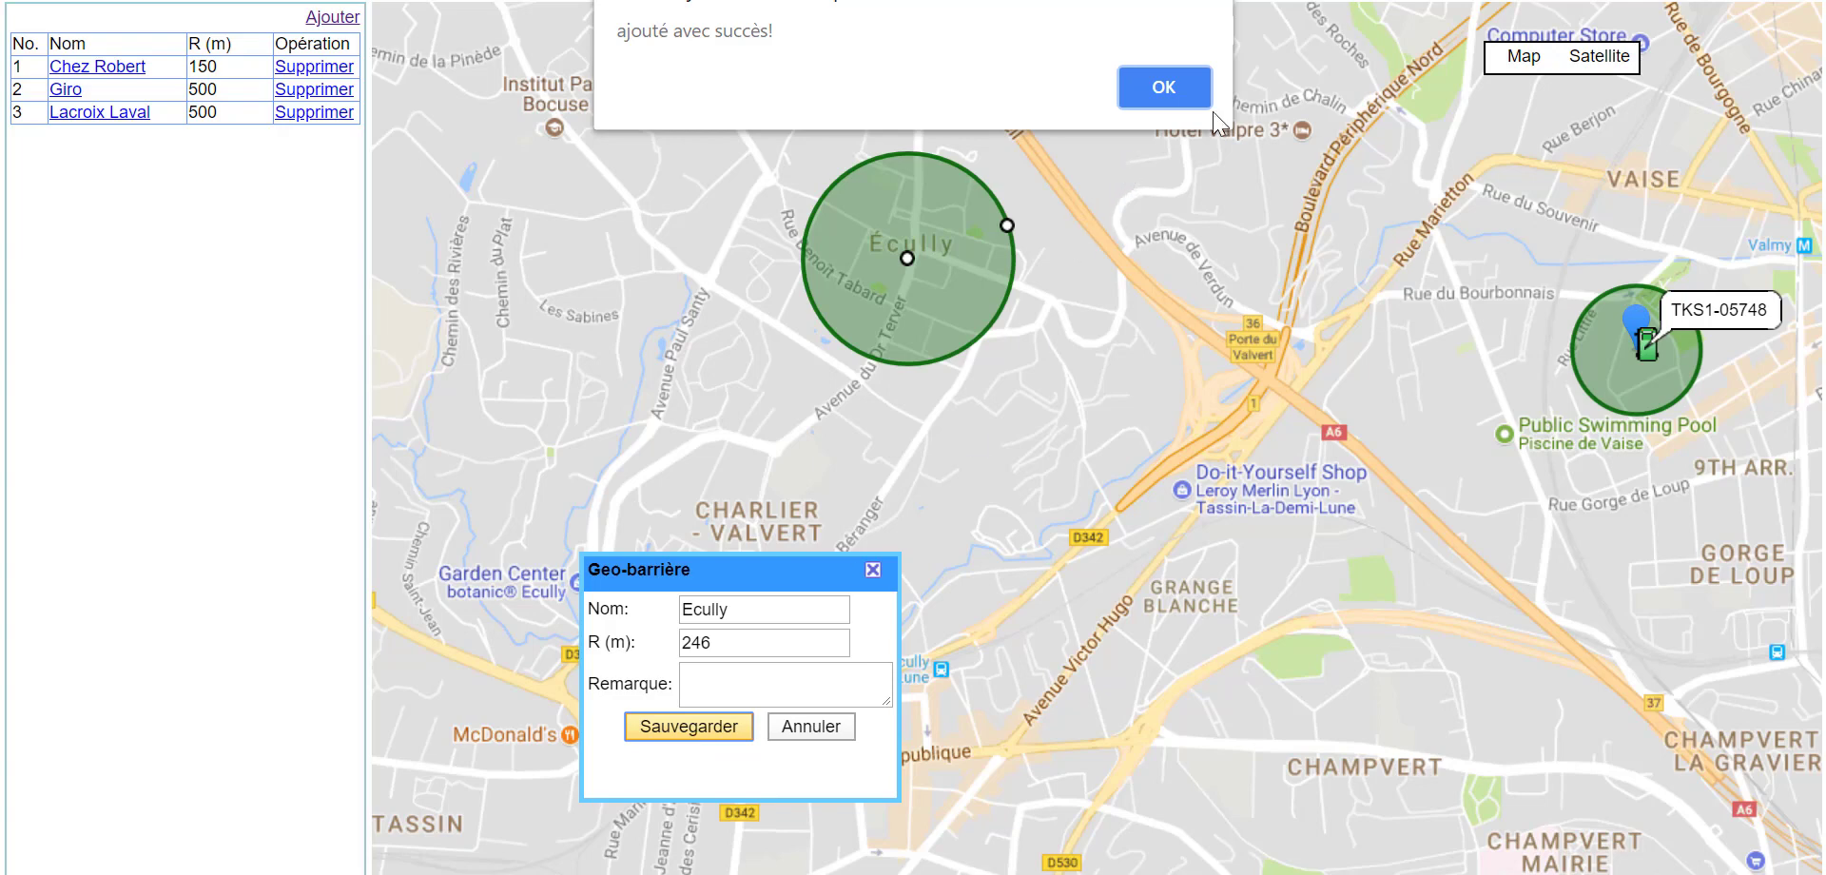
pyautogui.click(1168, 84)
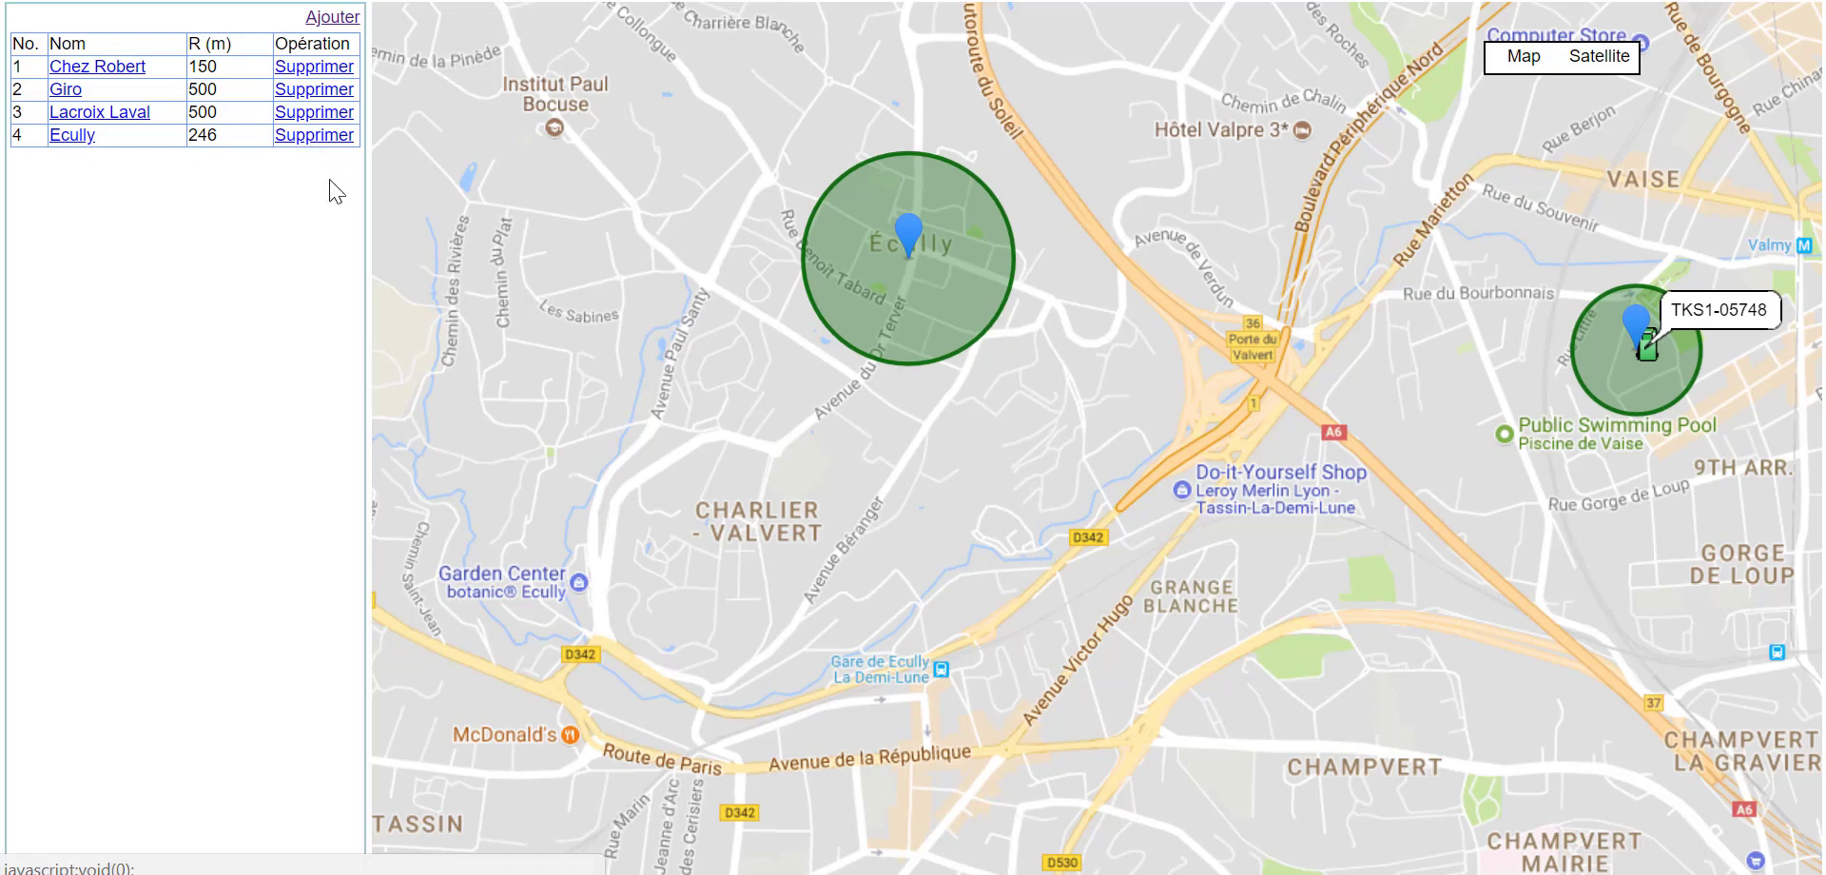
# Step: Delete the Ecully geofence from the list and confirm the deletion
pyautogui.click(302, 138)
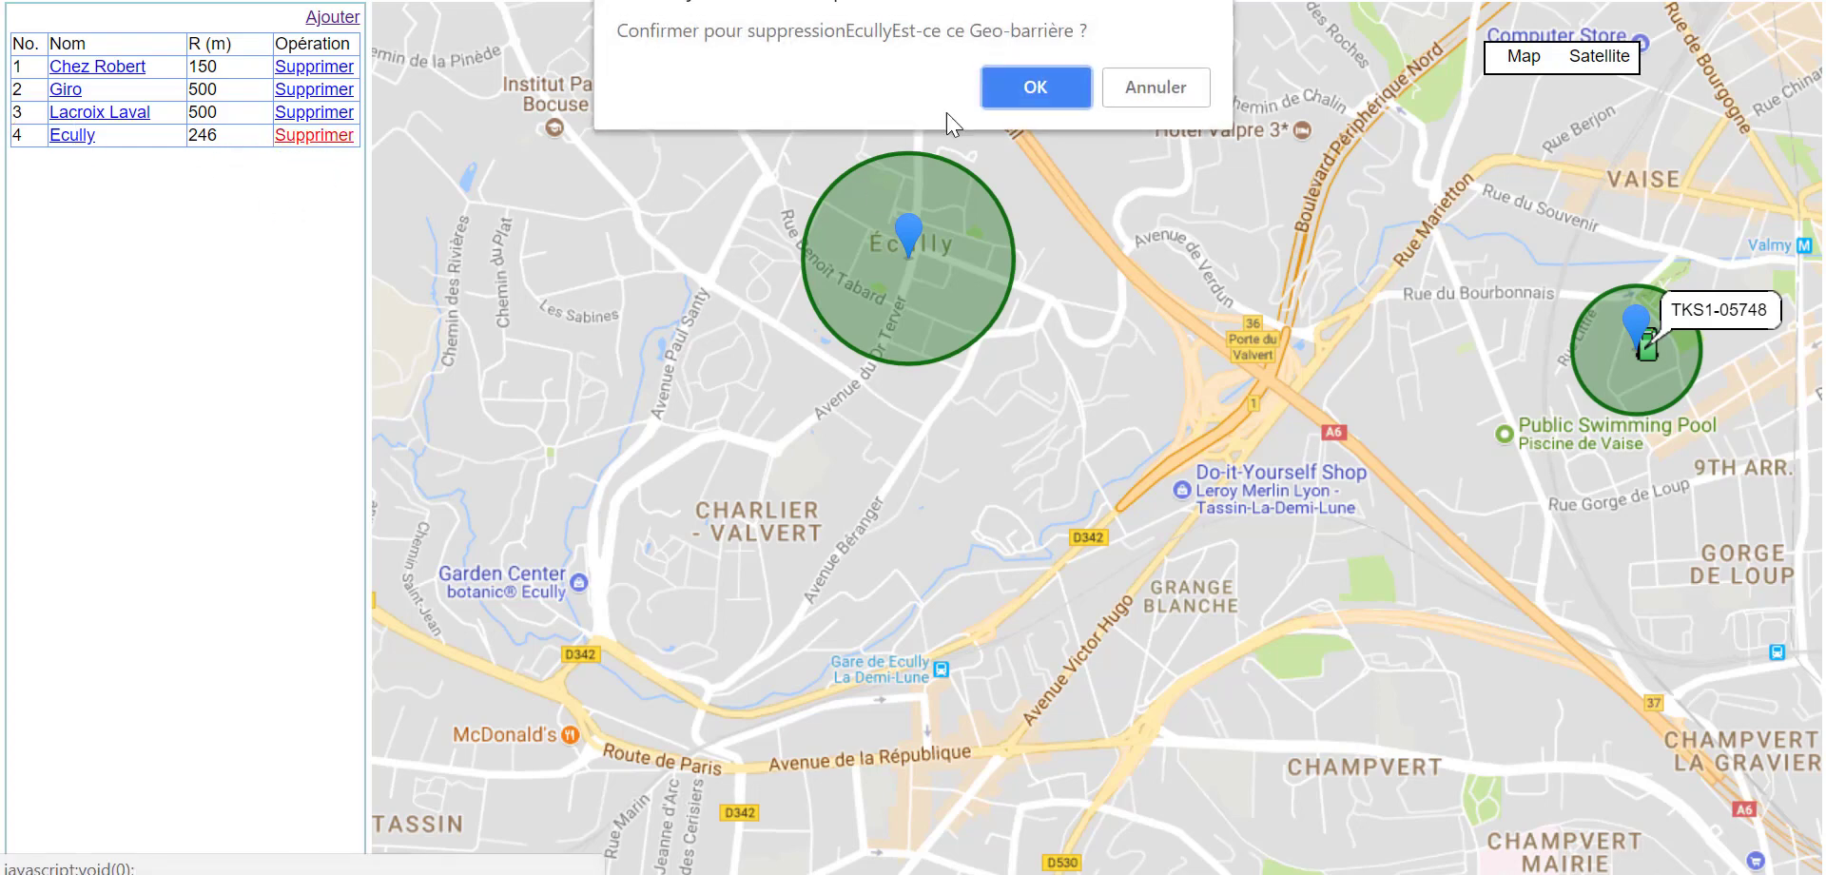
pyautogui.click(1037, 86)
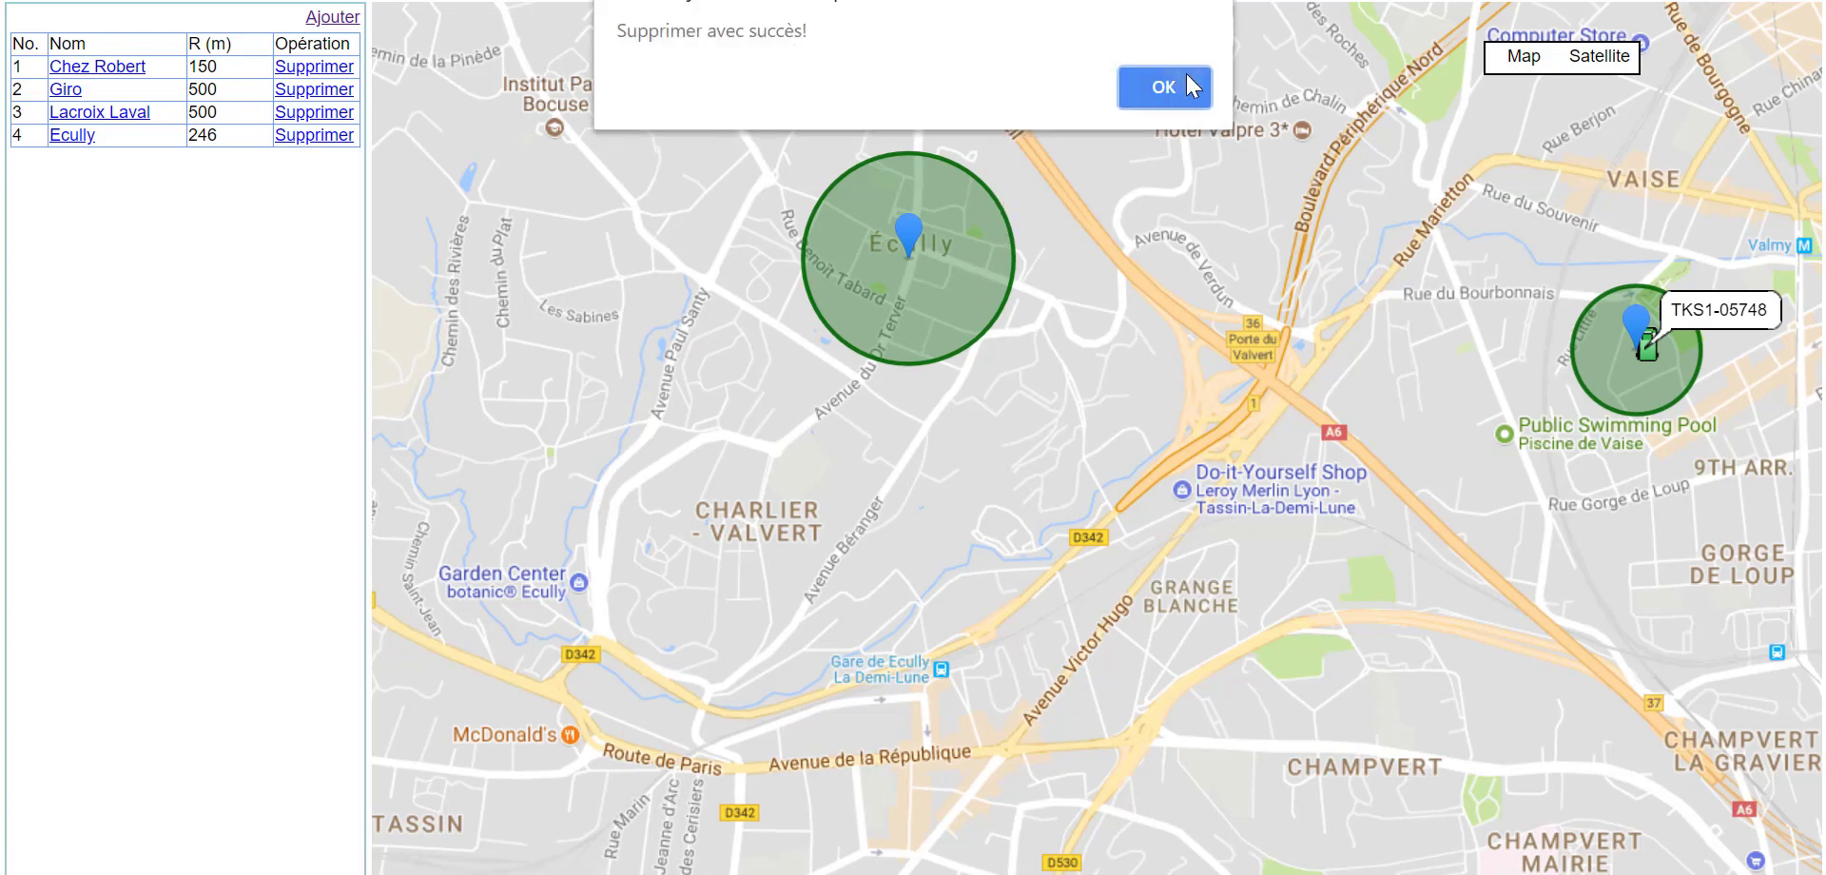
pyautogui.click(1185, 84)
pyautogui.scroll(-1, 1045, 355)
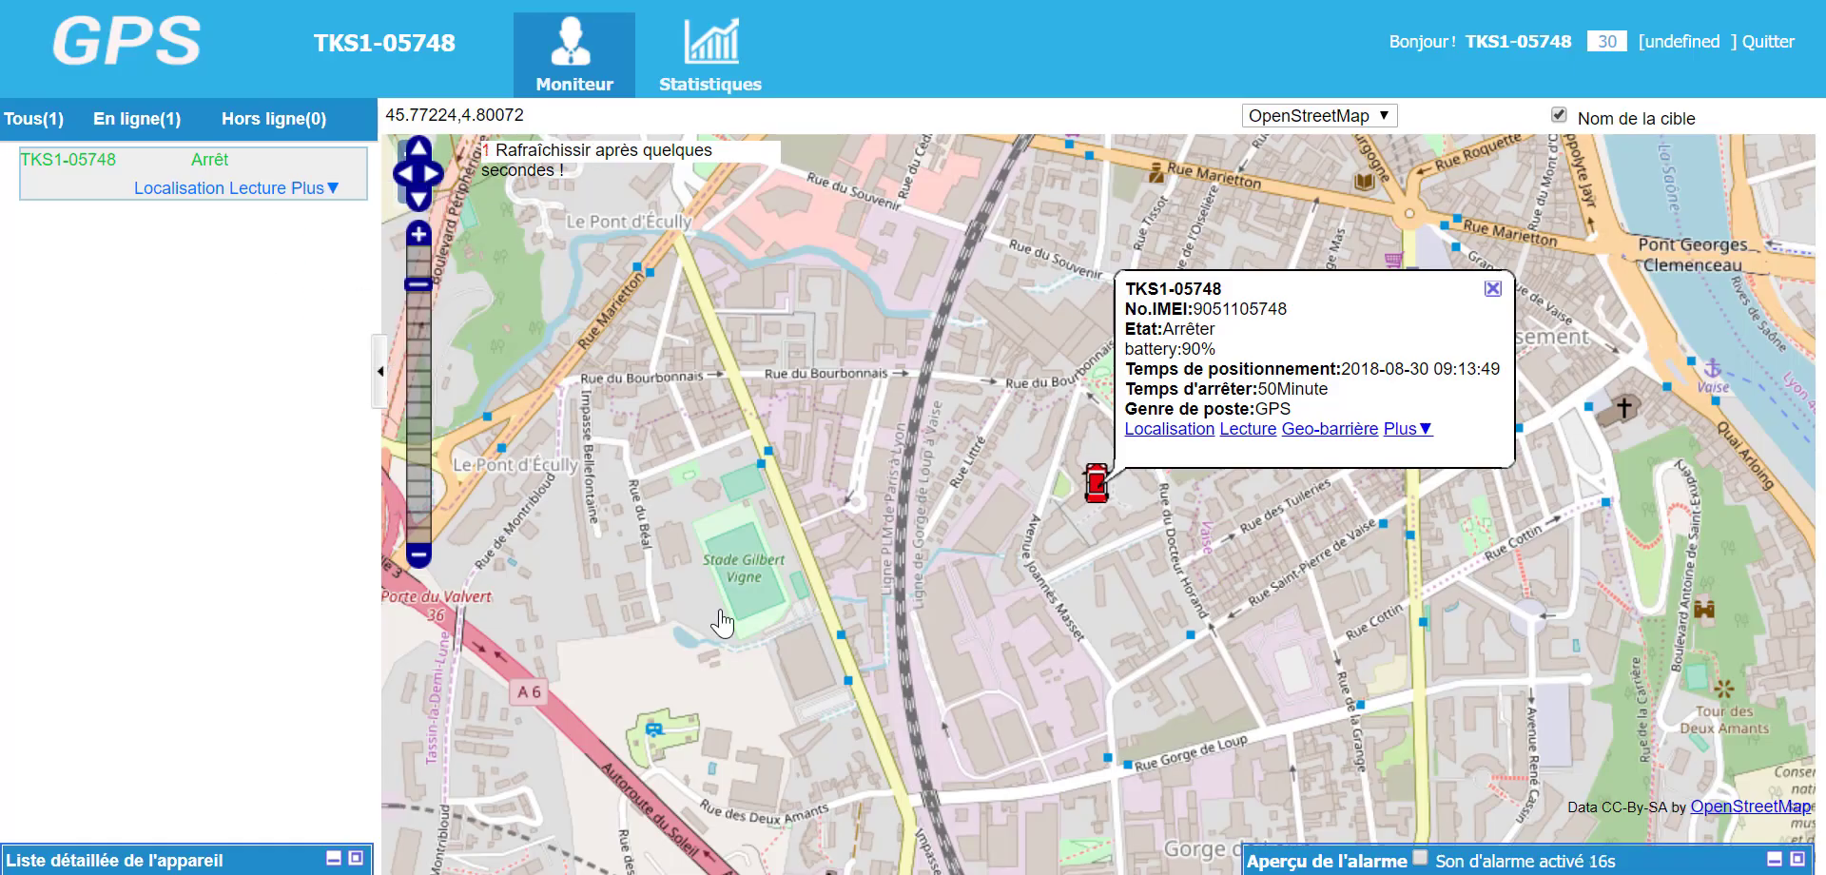
# Step: Search the detailed alarm statistics for all alarm types from 2018-08-26 to 2018-08-31
pyautogui.click(711, 67)
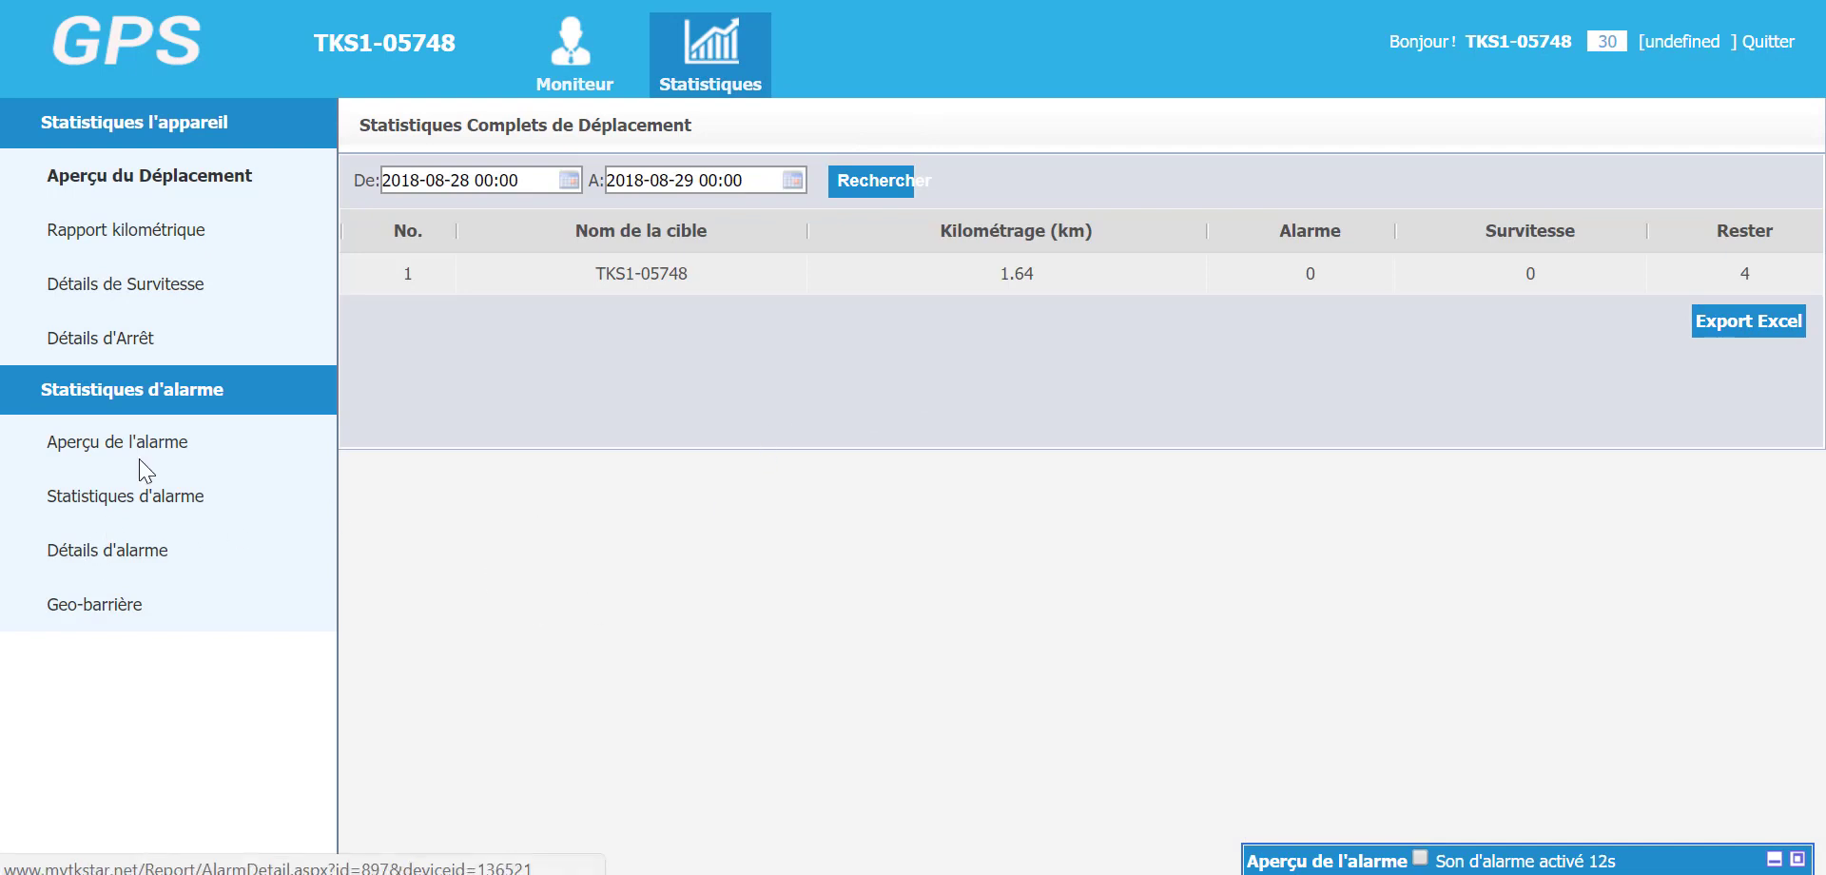
pyautogui.click(105, 561)
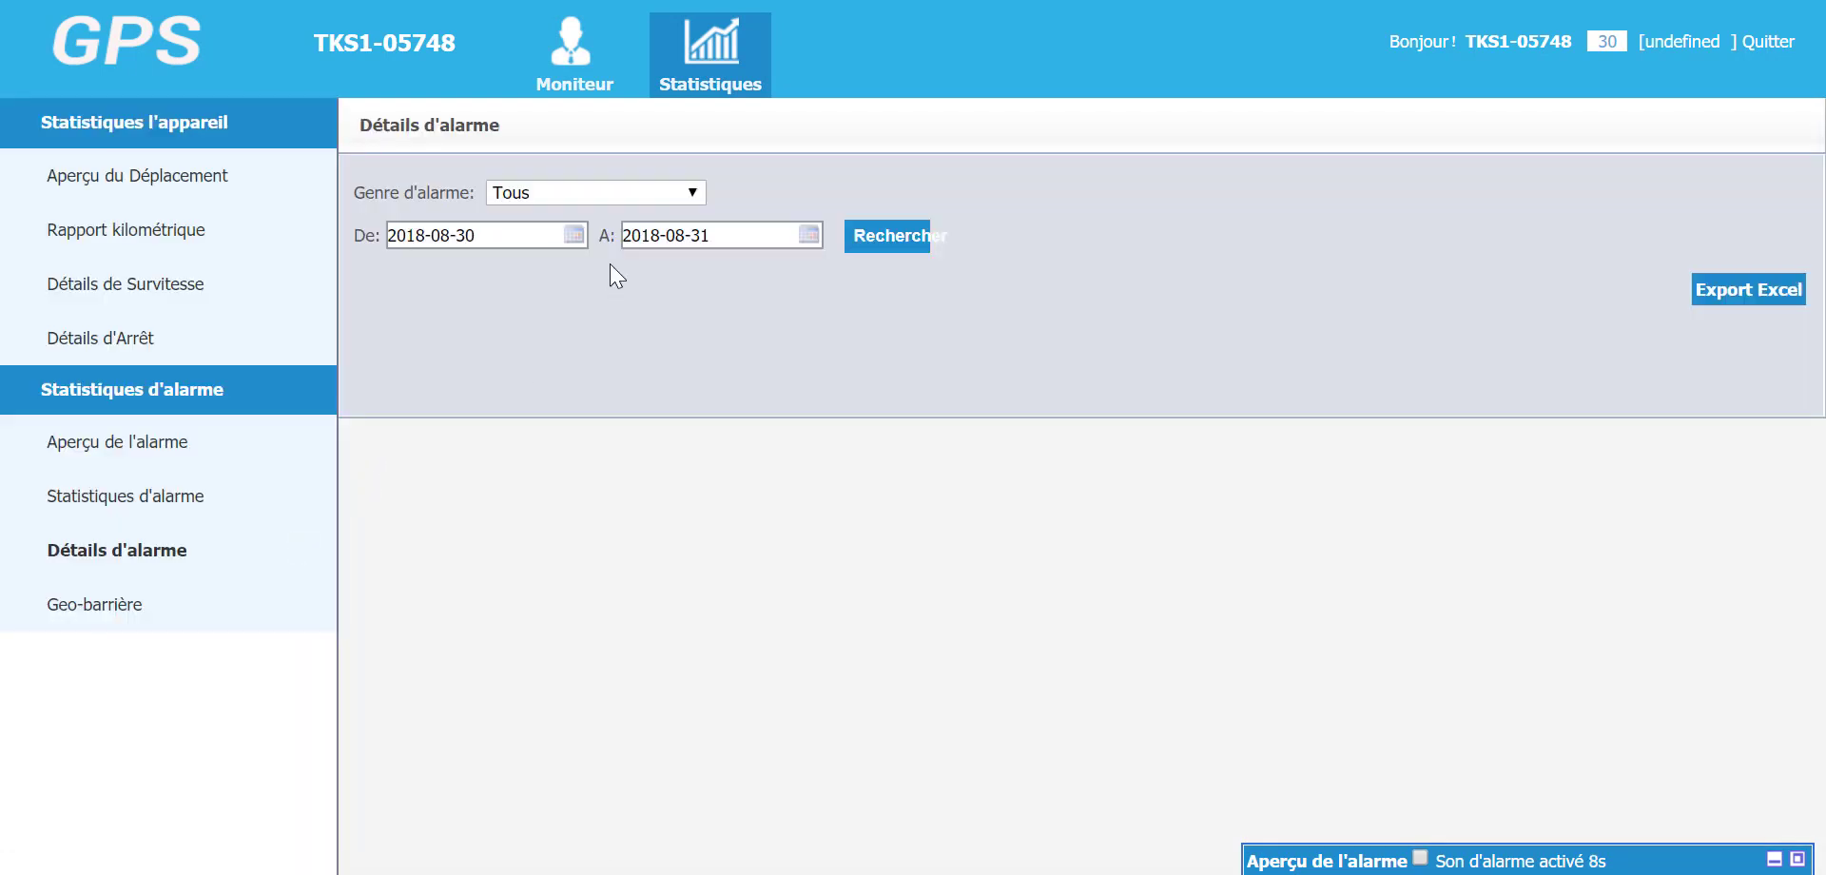
pyautogui.click(574, 235)
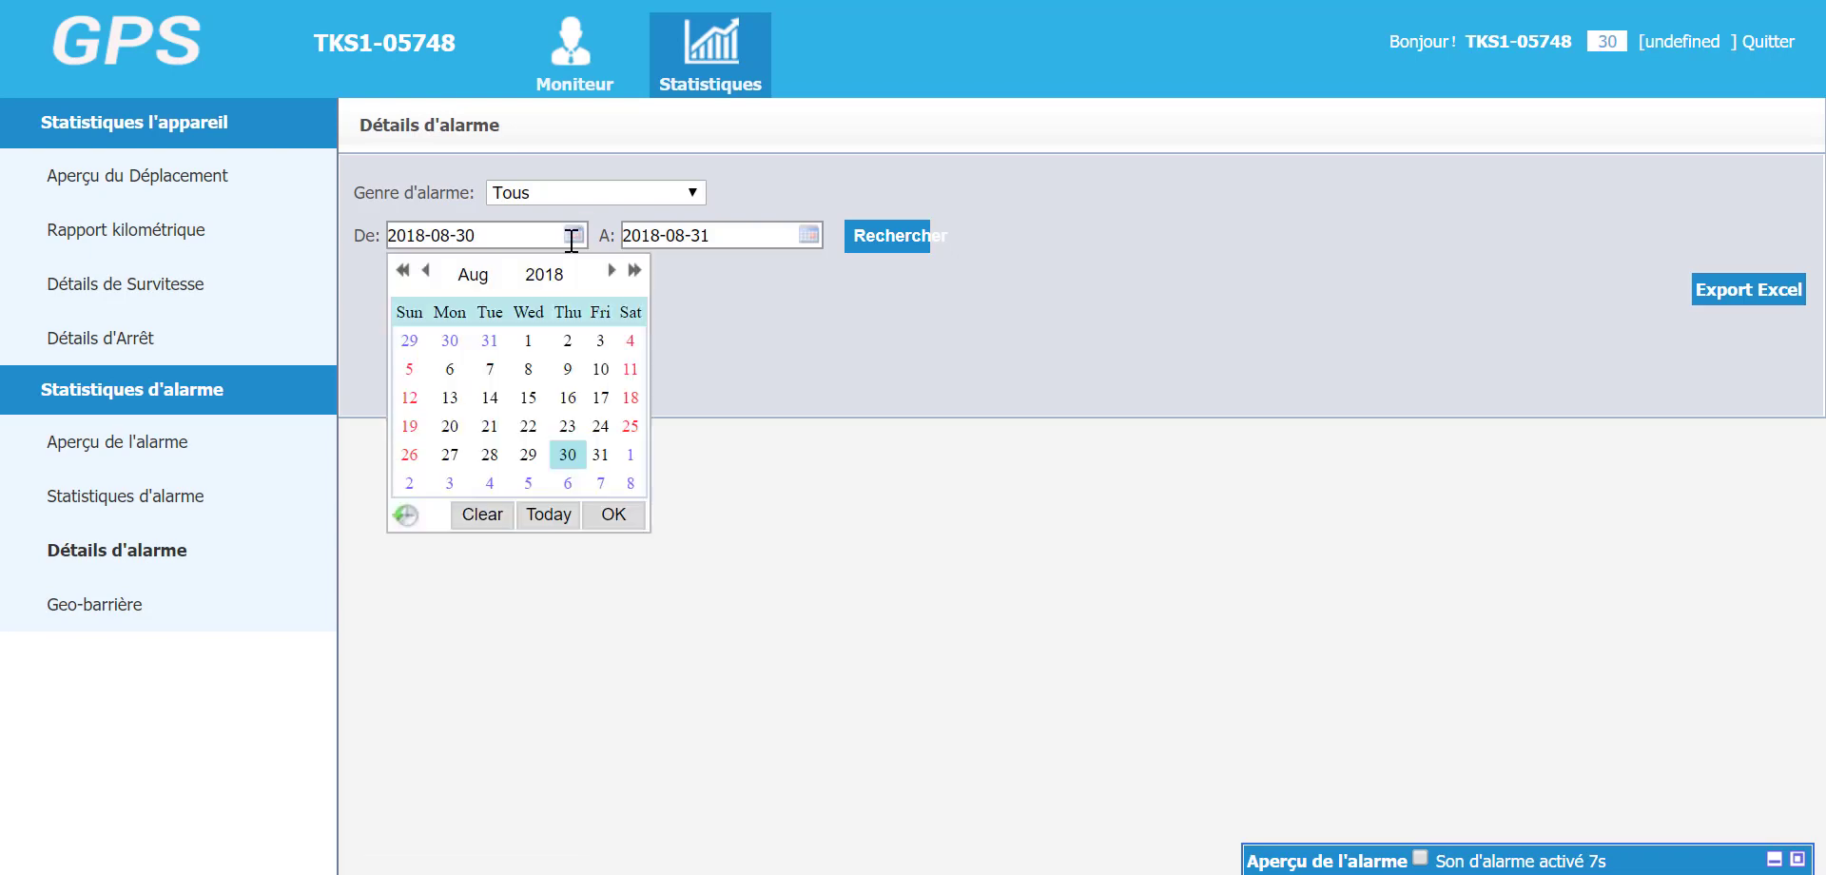
pyautogui.click(408, 457)
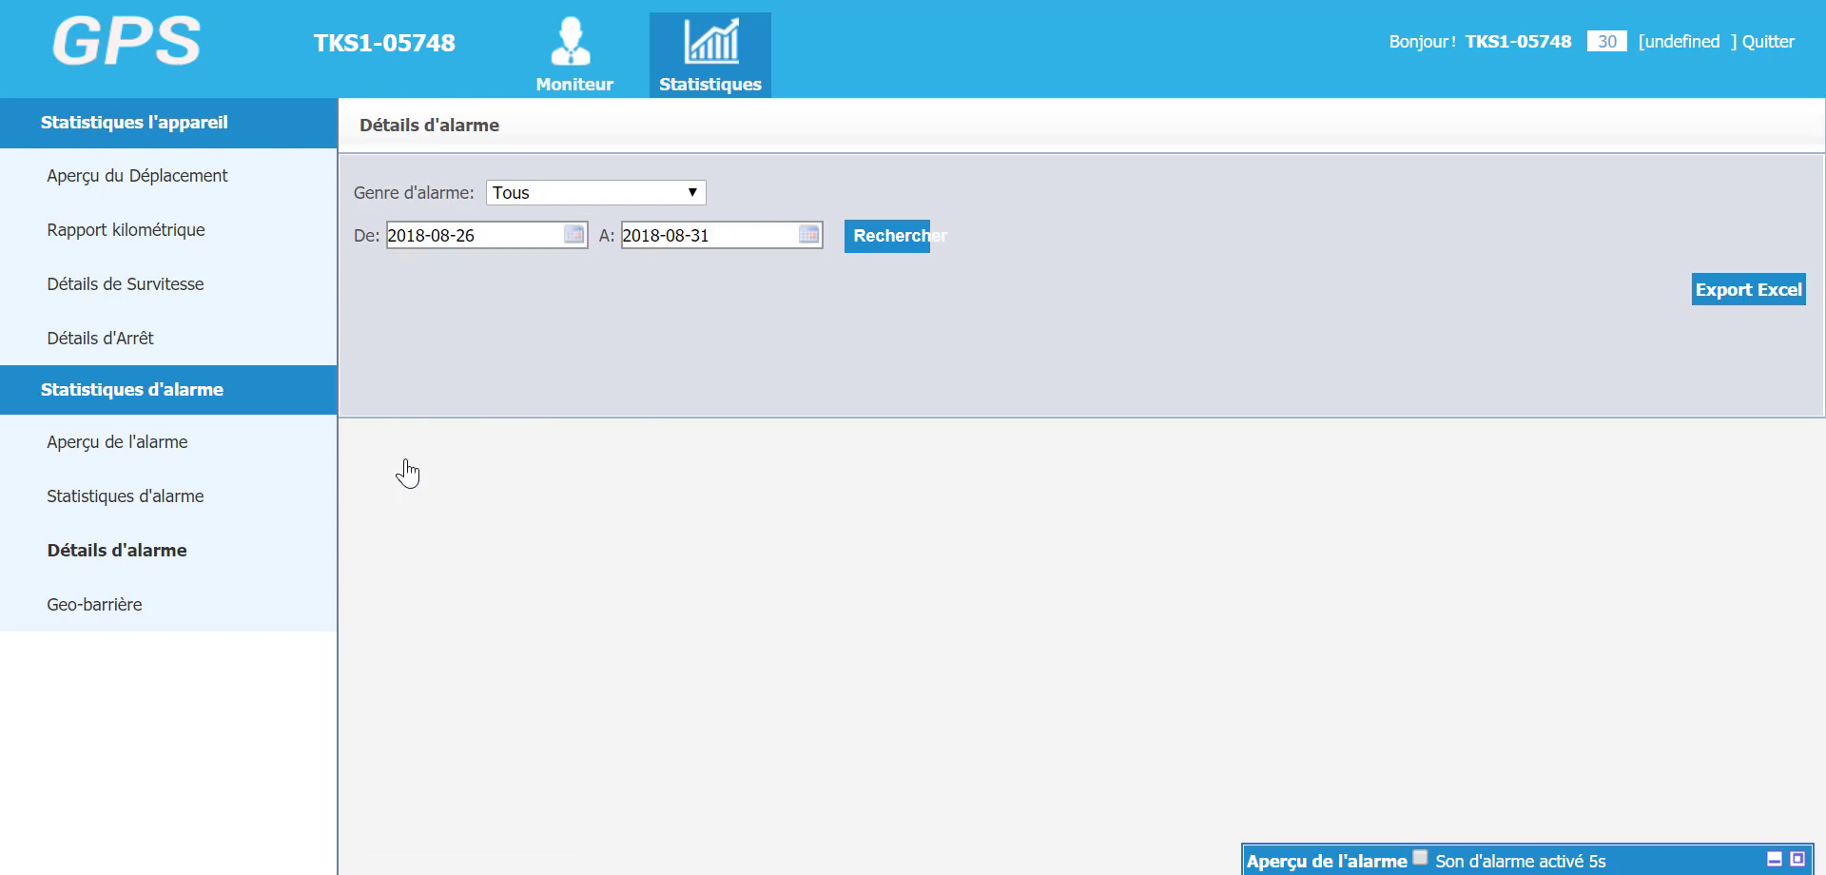
pyautogui.click(889, 238)
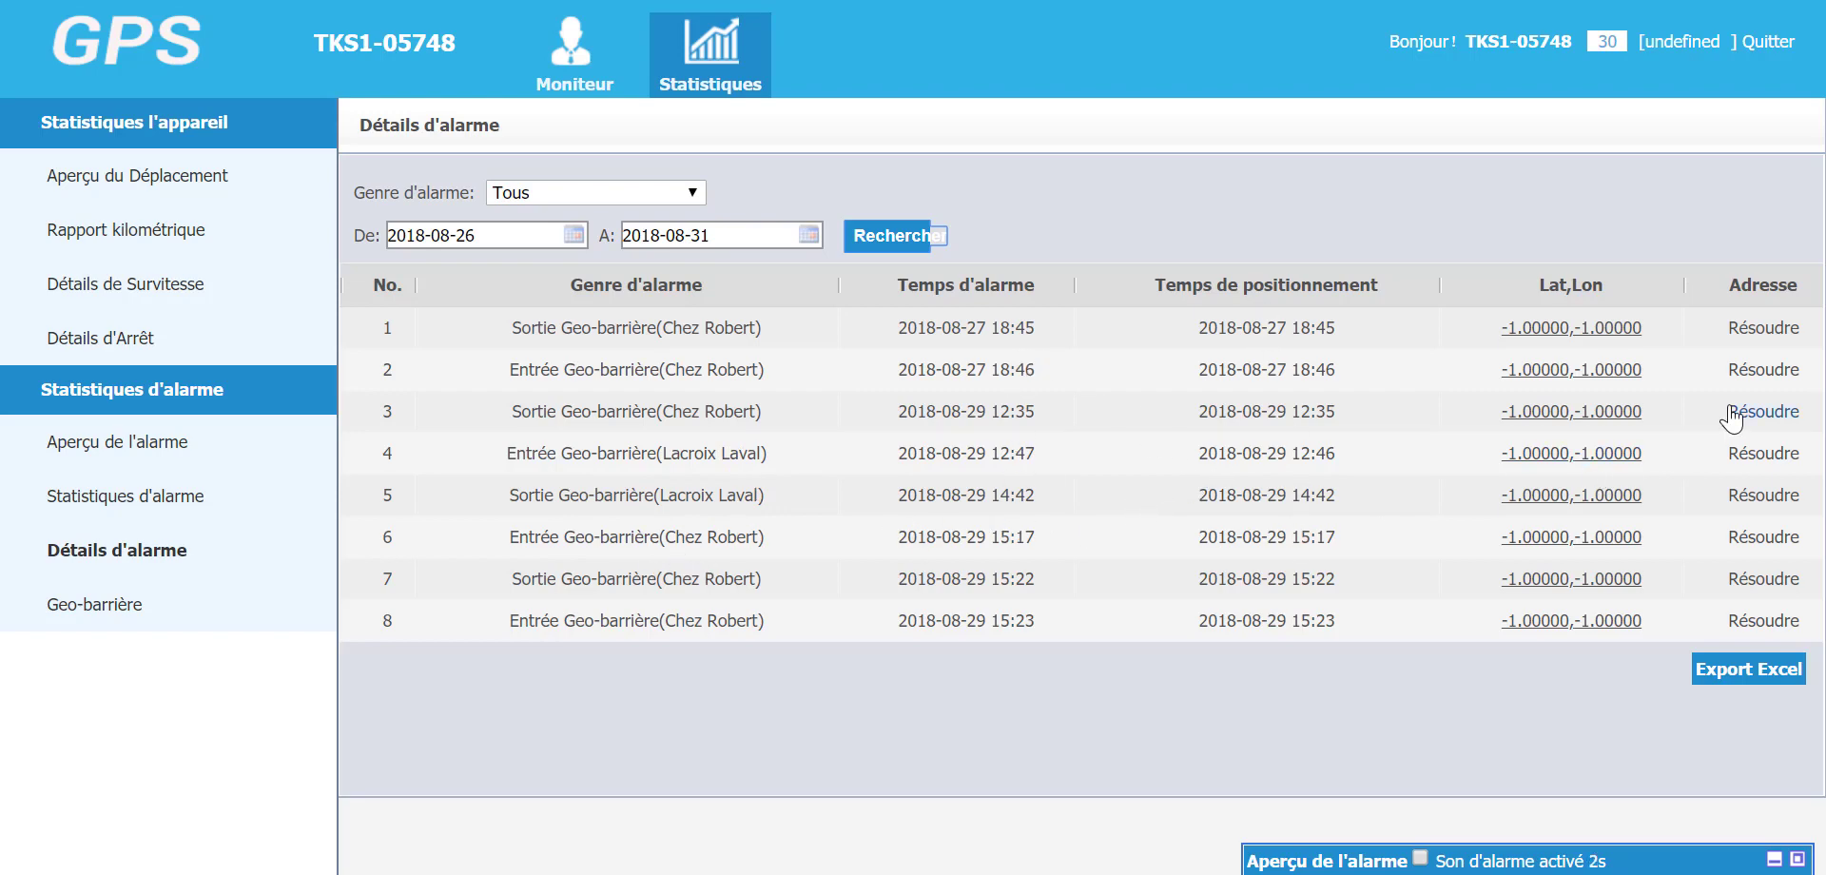
# Step: Search the alarm overview from 2018-08-19 to 2018-08-31, and return to the monitoring map
pyautogui.click(116, 456)
pyautogui.click(128, 453)
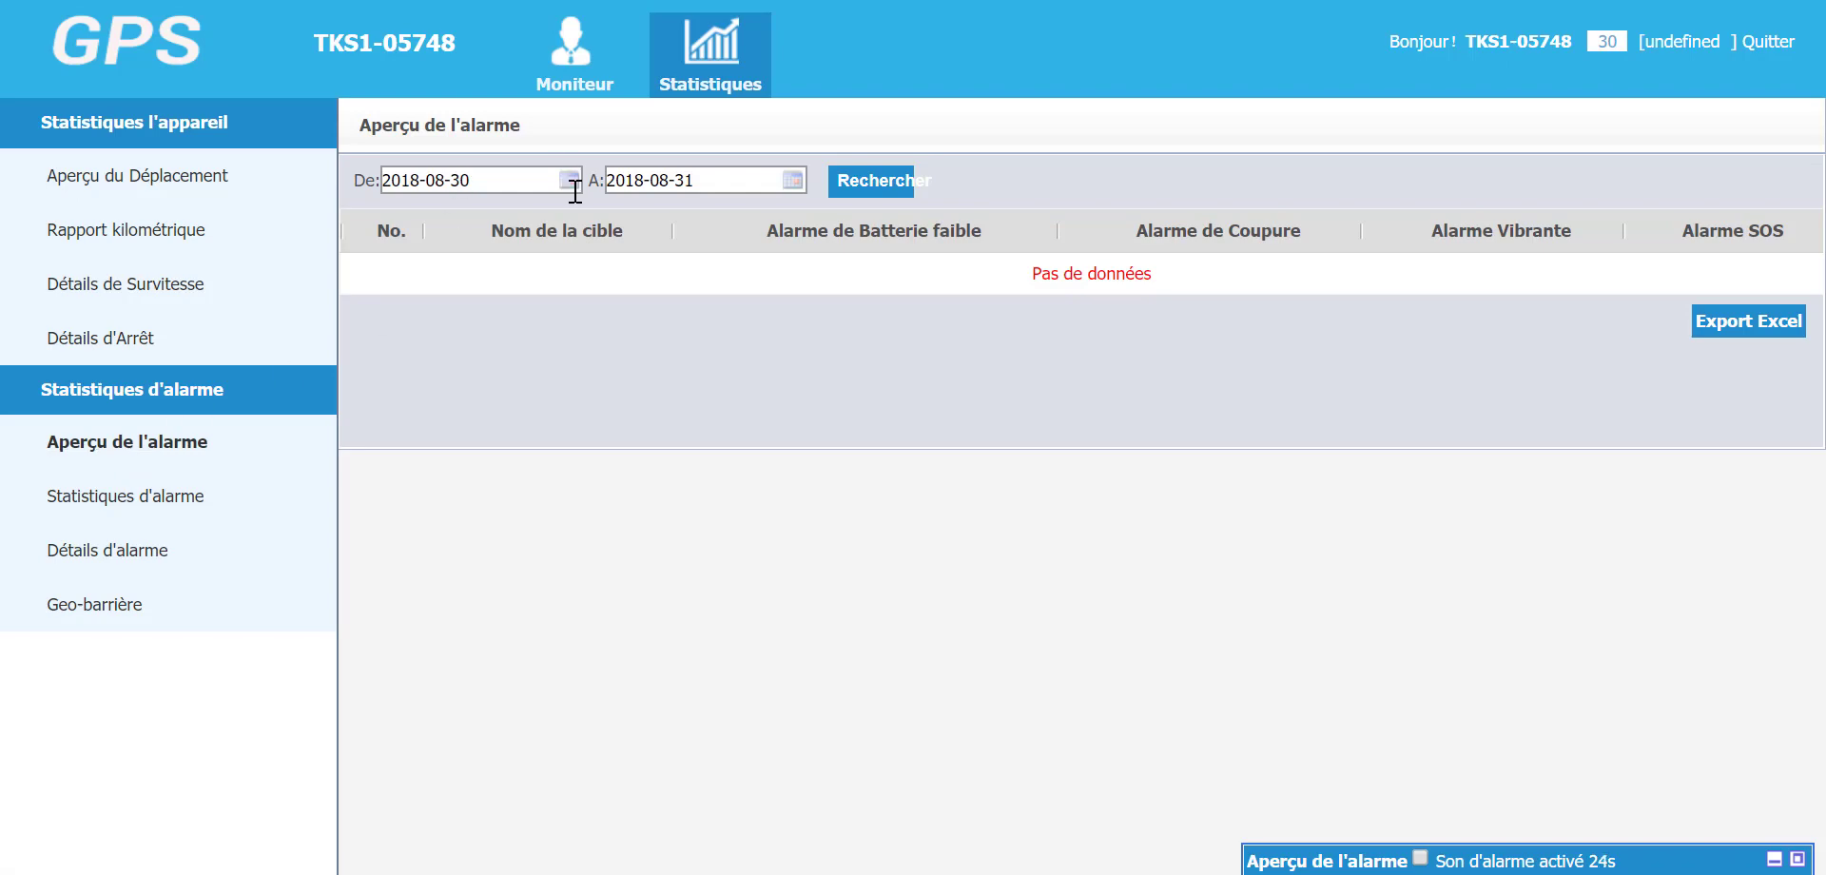
pyautogui.click(574, 186)
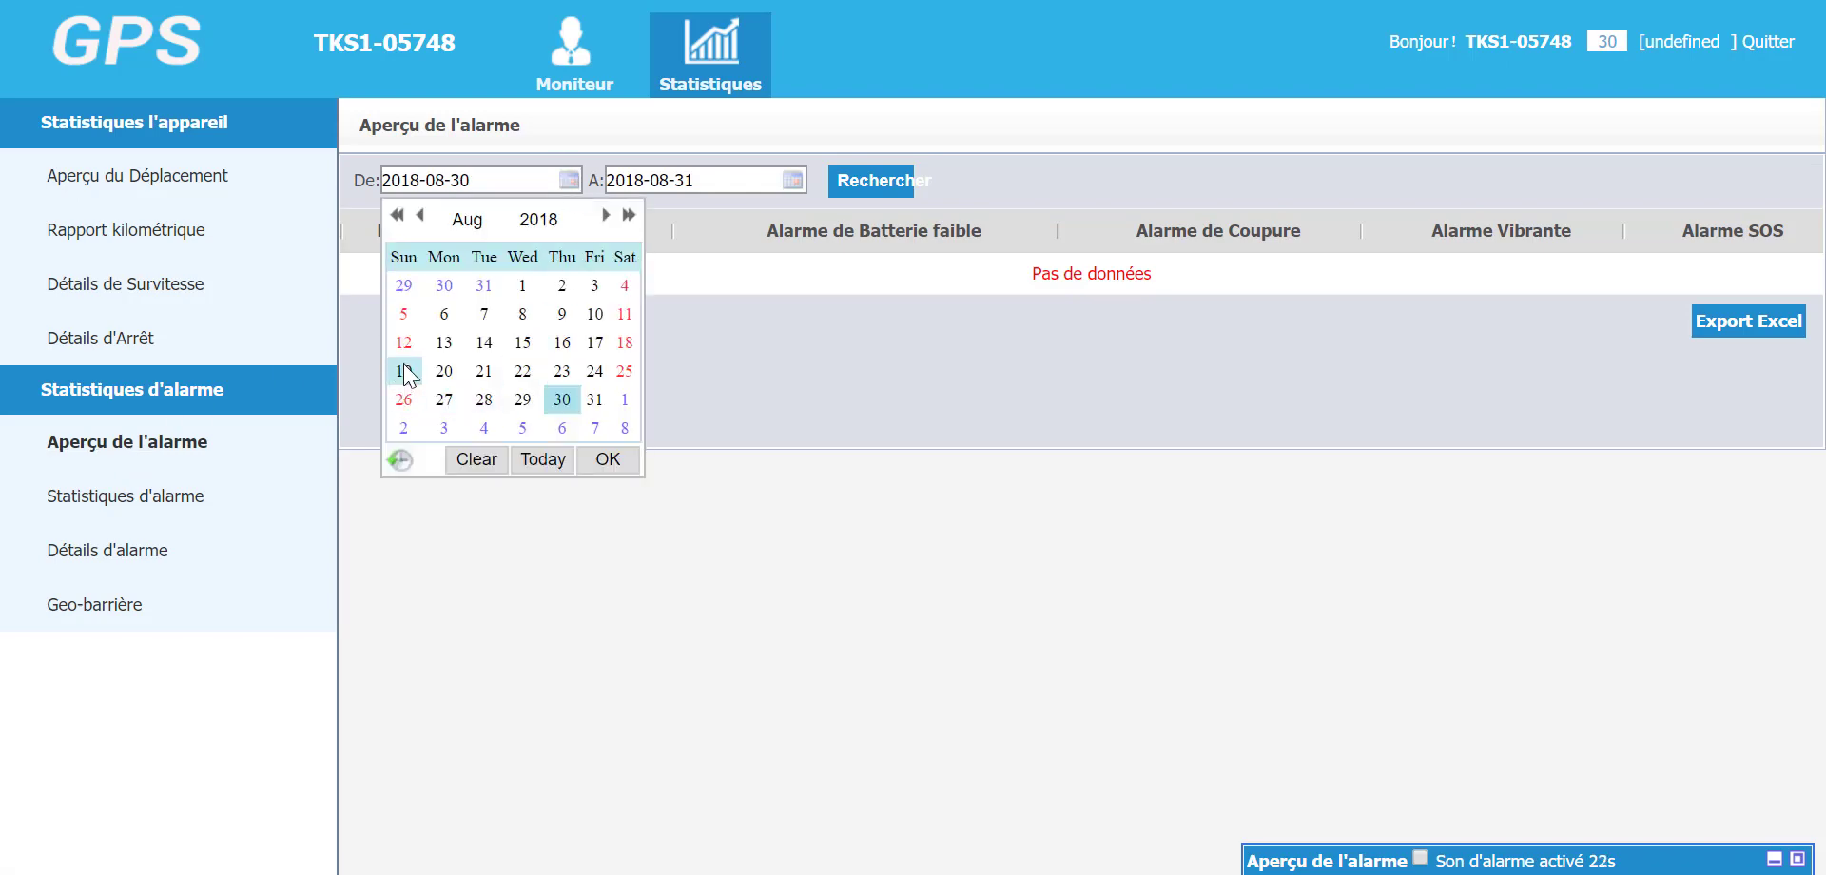
pyautogui.click(405, 372)
pyautogui.click(862, 178)
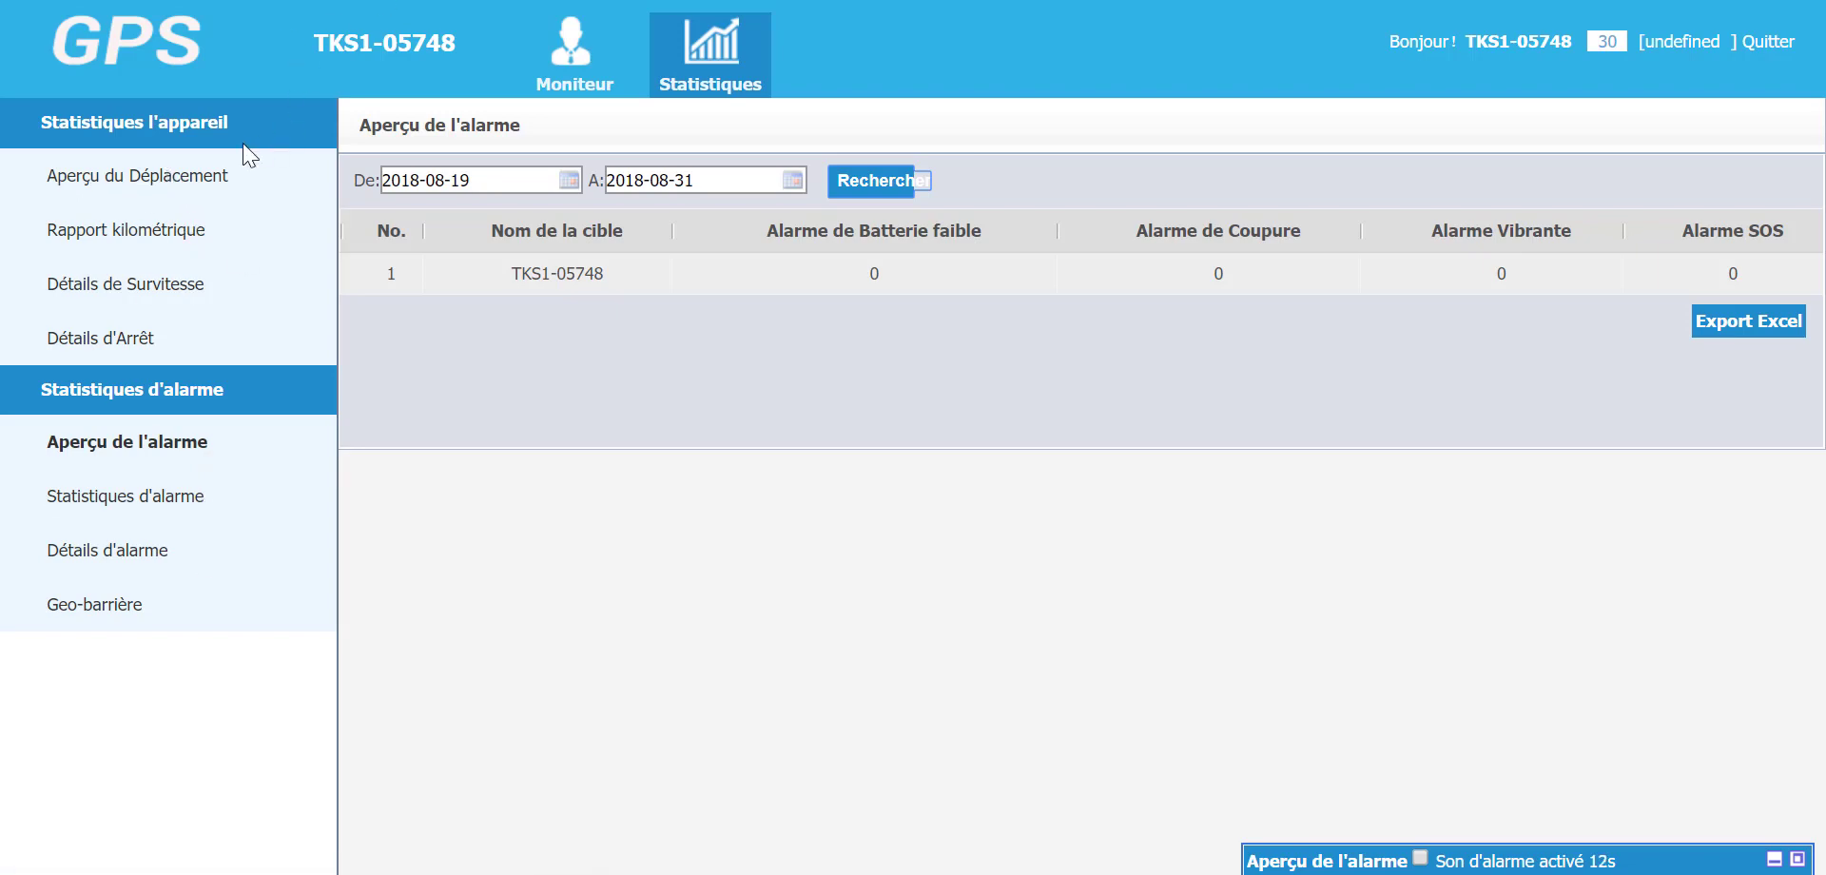
pyautogui.click(576, 55)
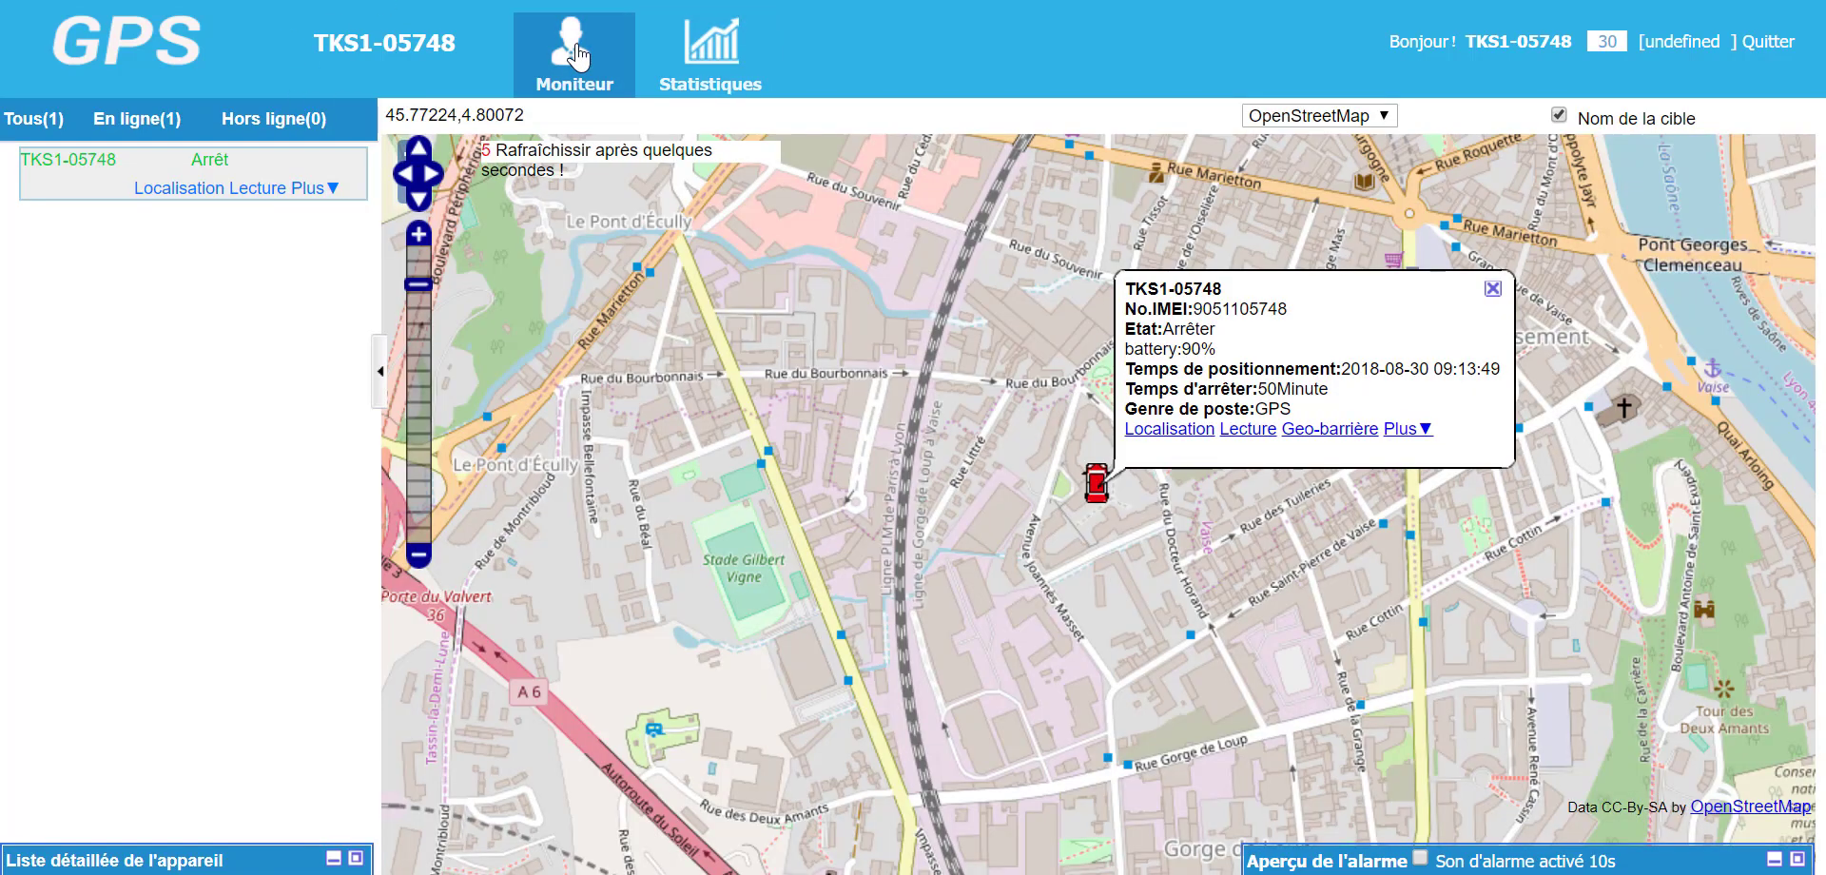